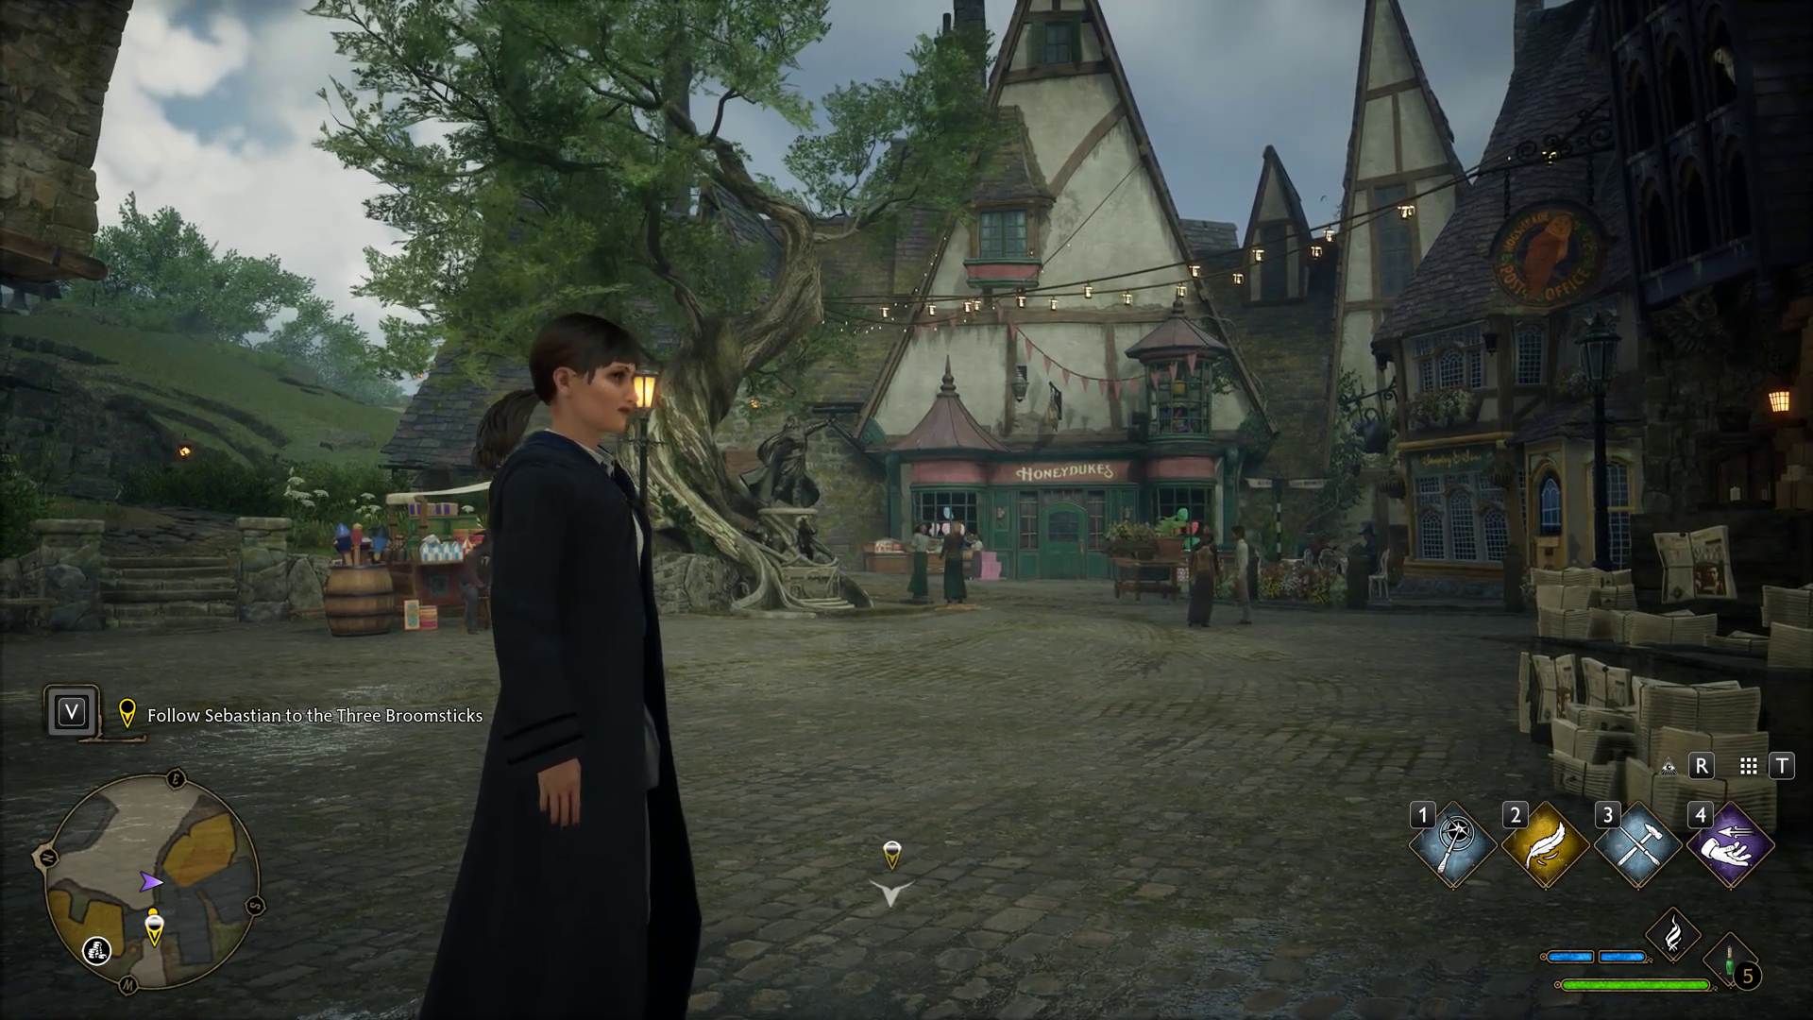
# Open the ReShade overlay, place it beside the character so she is visible, and enable the preset's effects.
pyautogui.press('w')
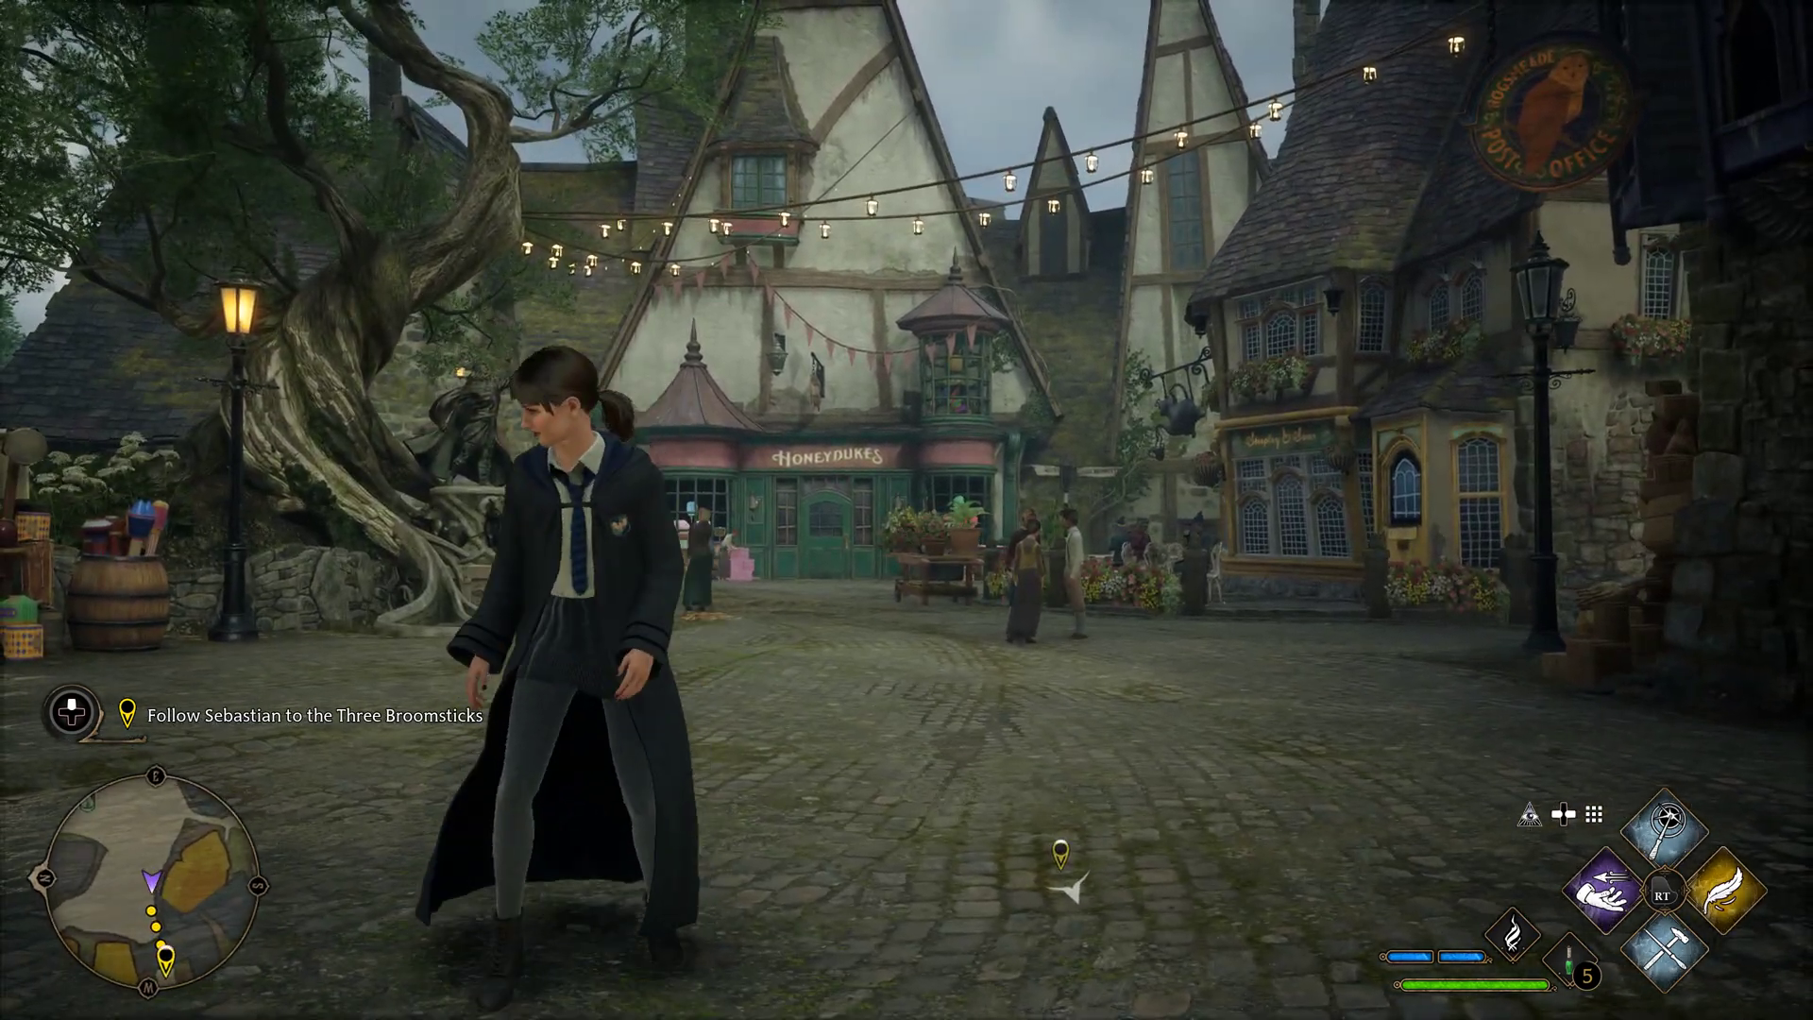
pyautogui.press('Home')
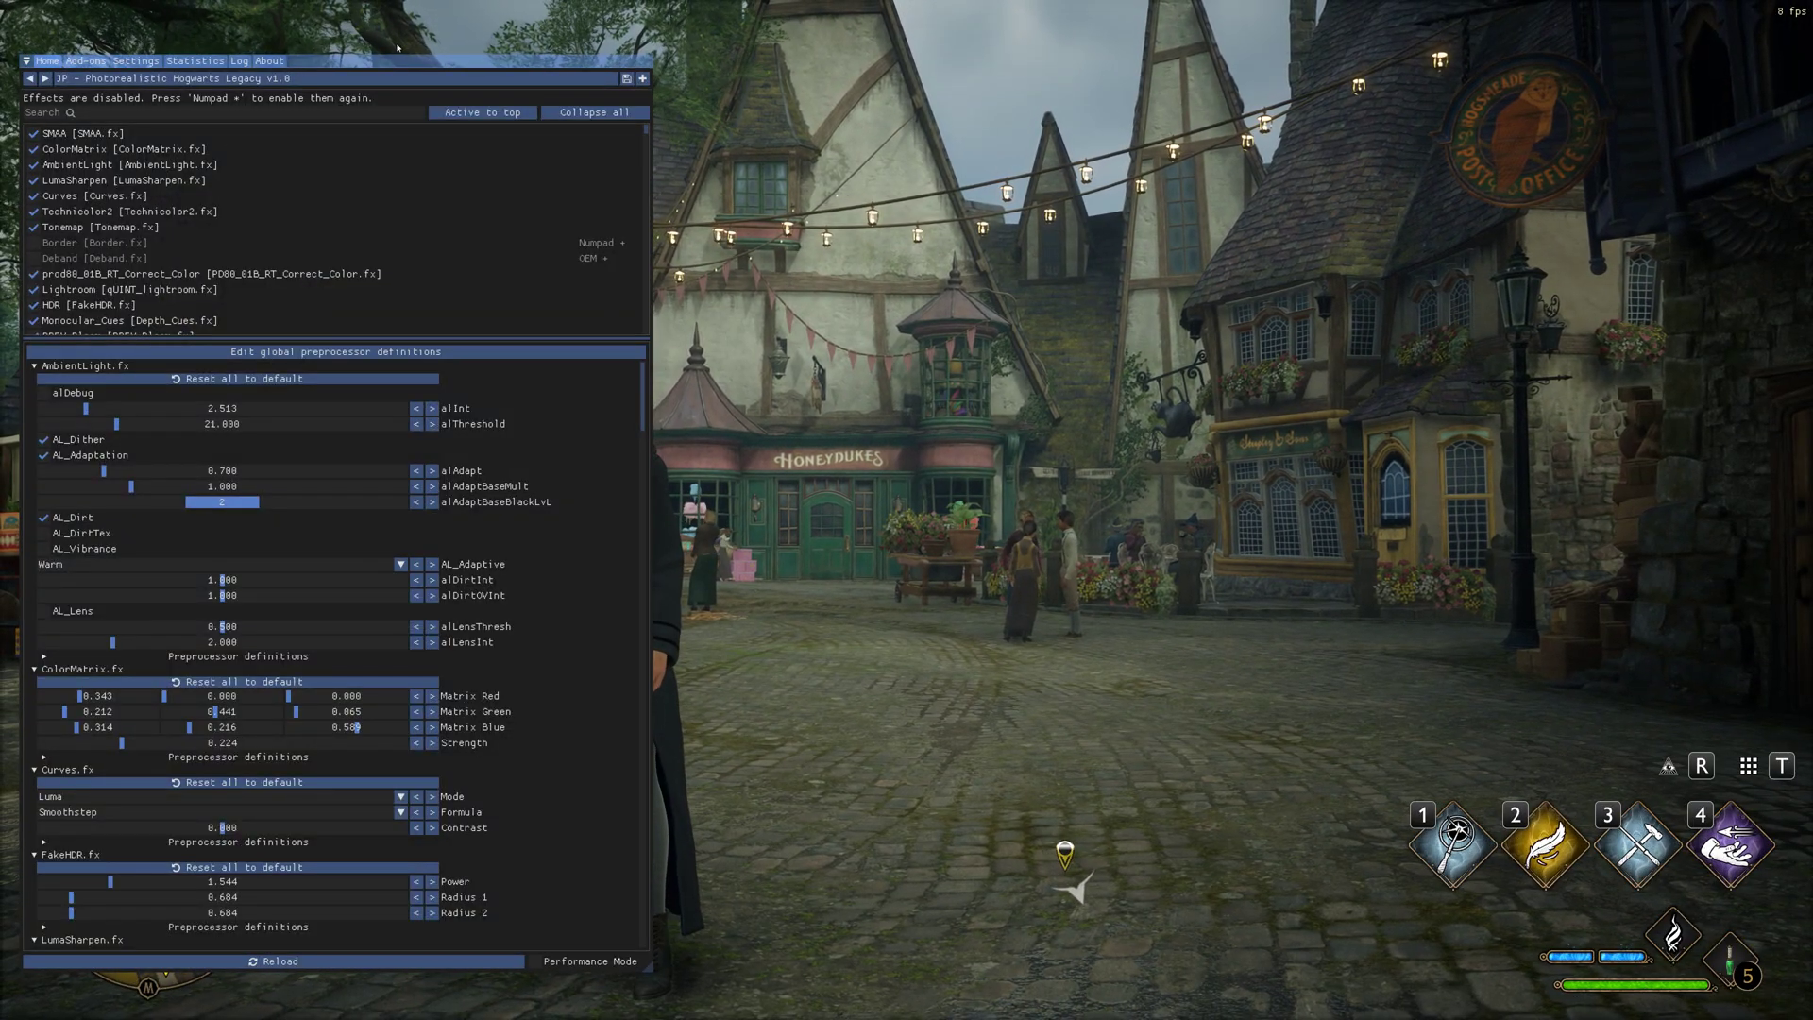
pyautogui.moveTo(398, 63); pyautogui.dragTo(1324, 79)
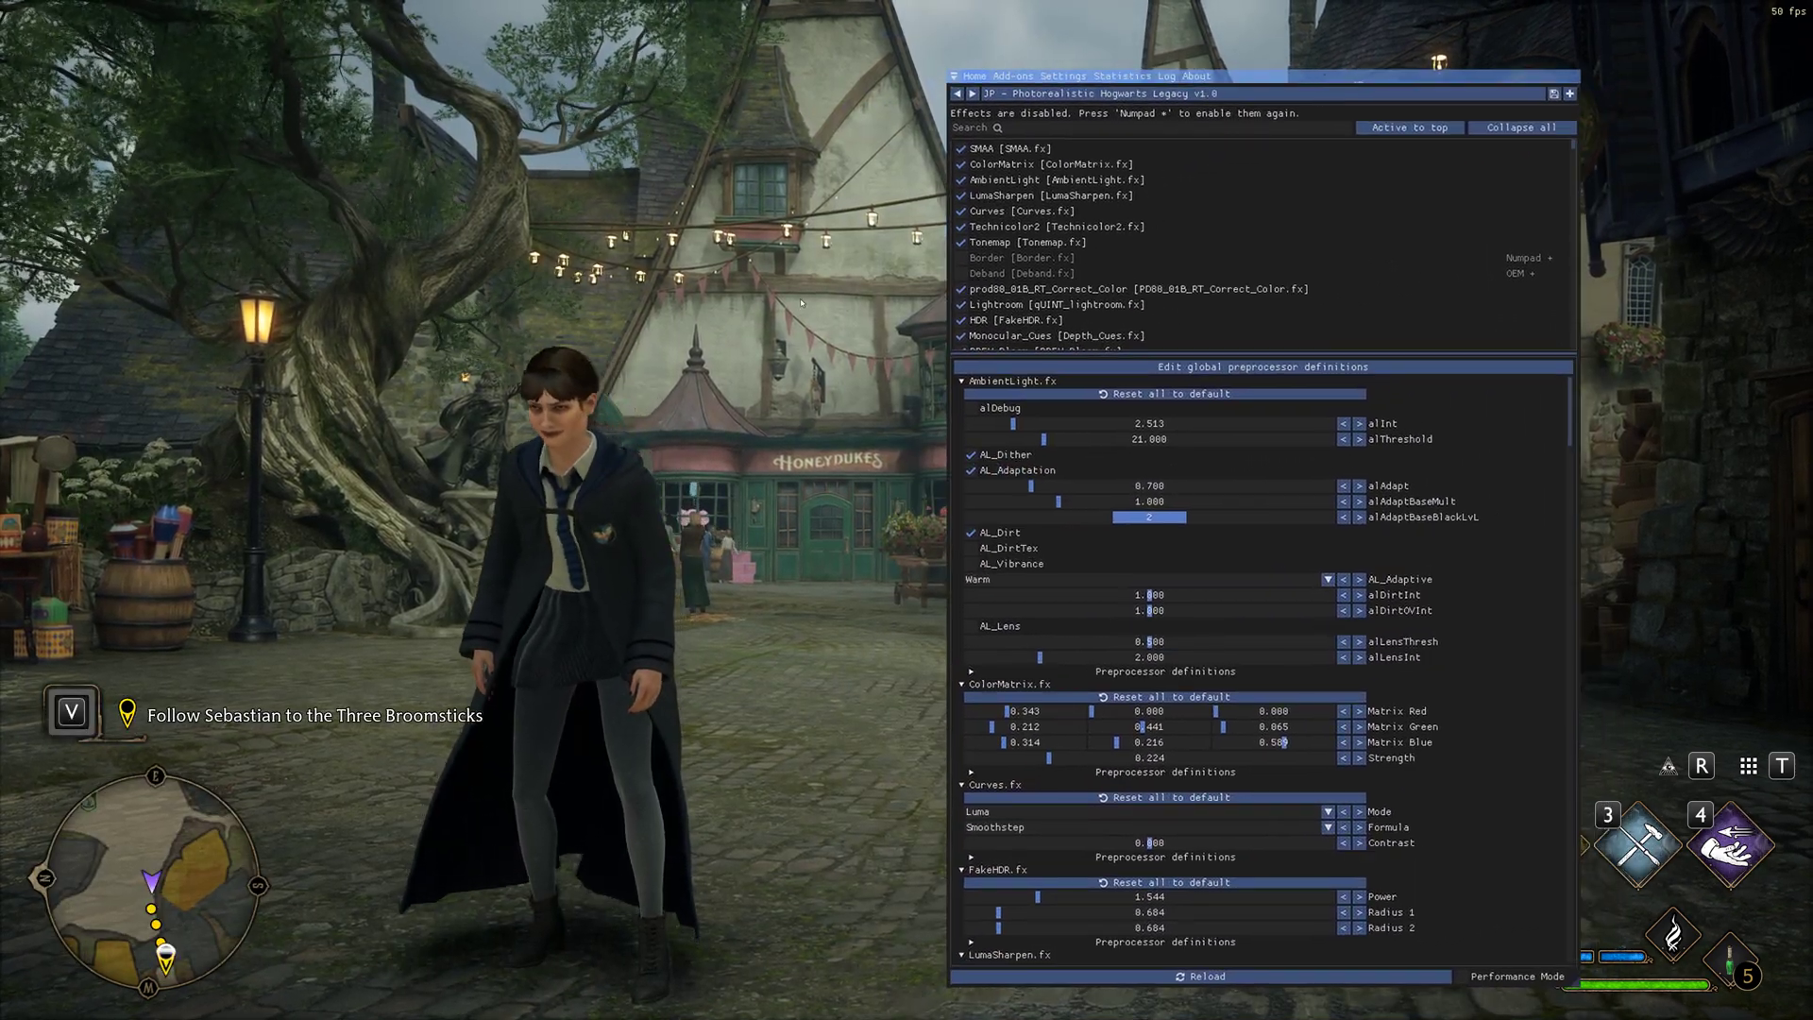
pyautogui.press('KP_Add')
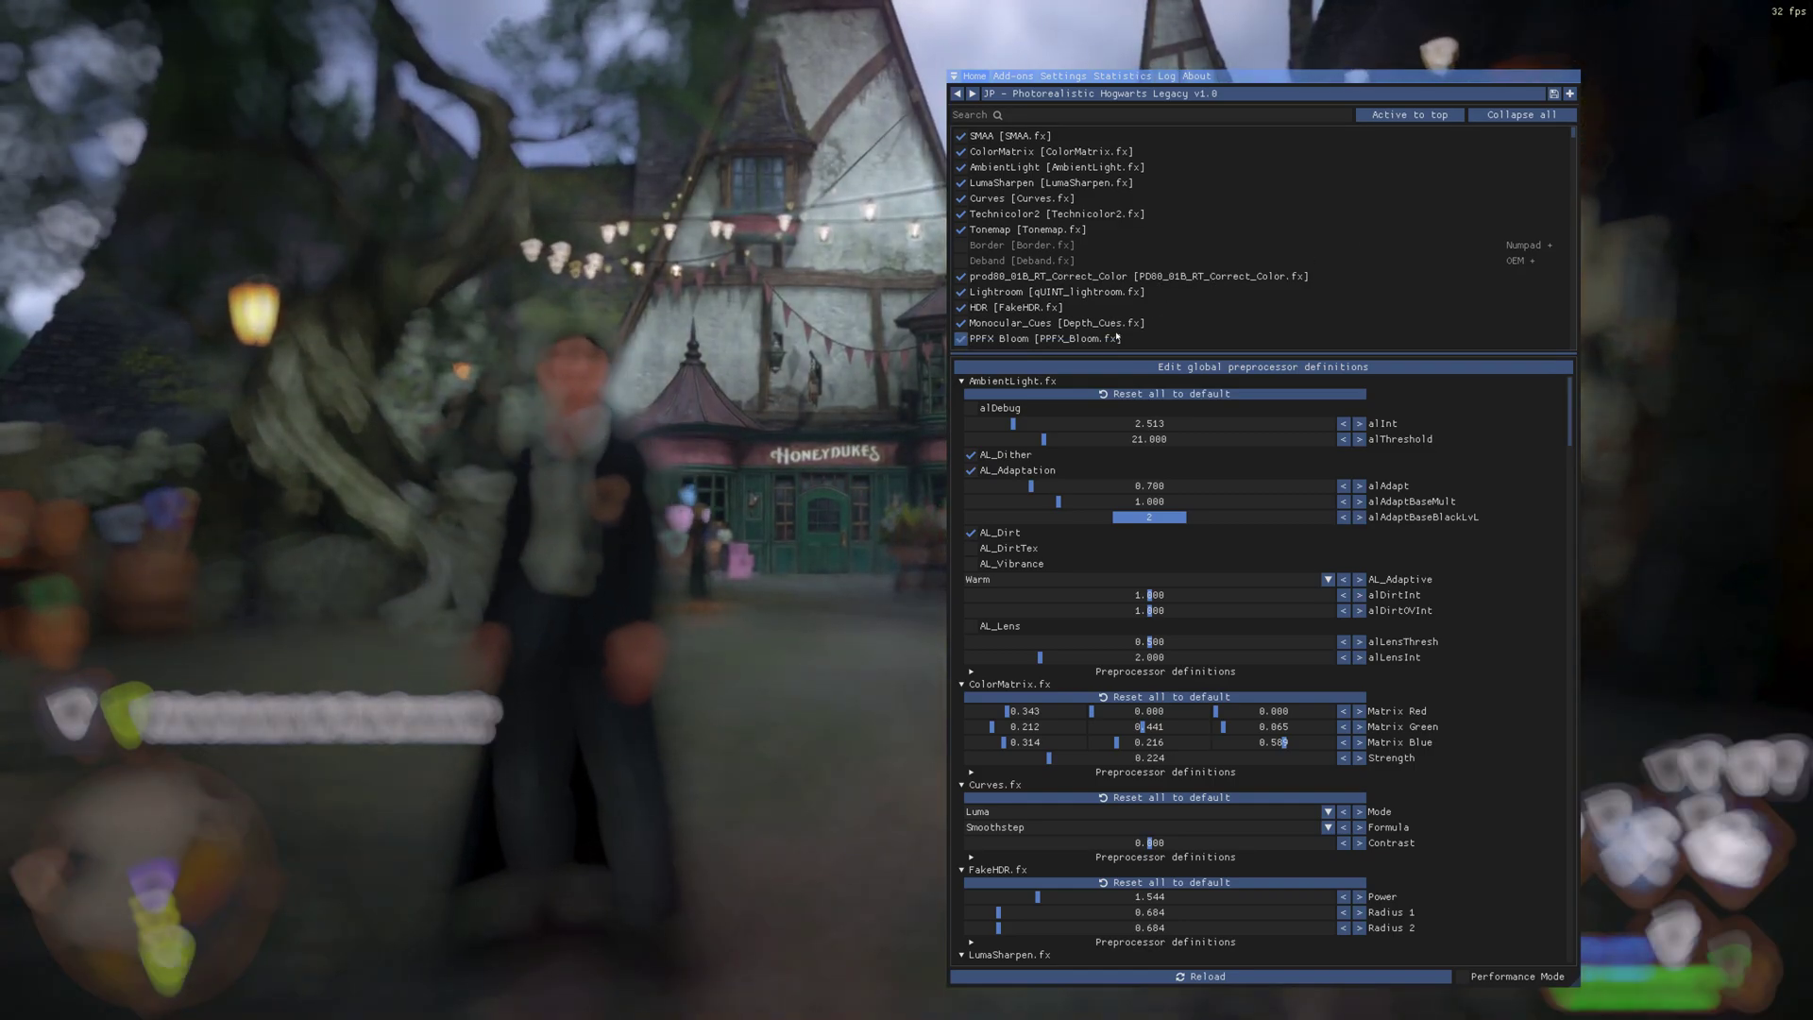
# Disable the CinematicDOF effect in the active shader list.
pyautogui.scroll(-2, 1115, 275)
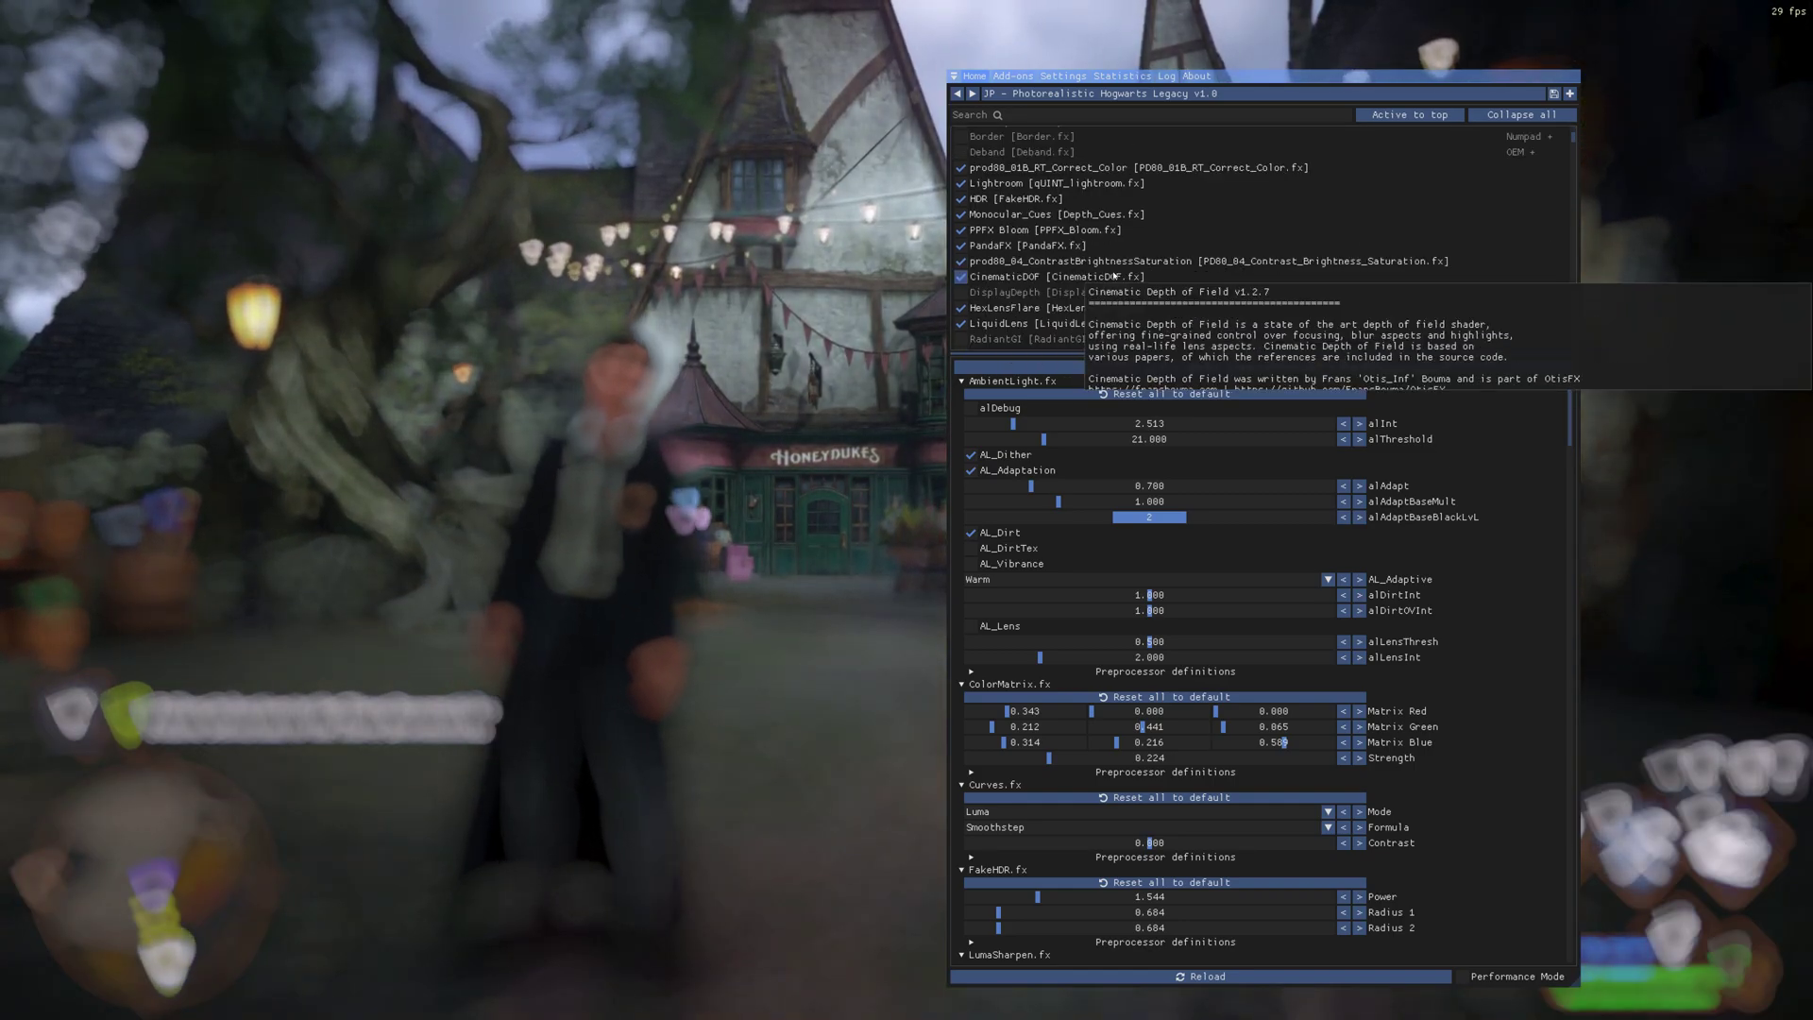
pyautogui.click(1054, 283)
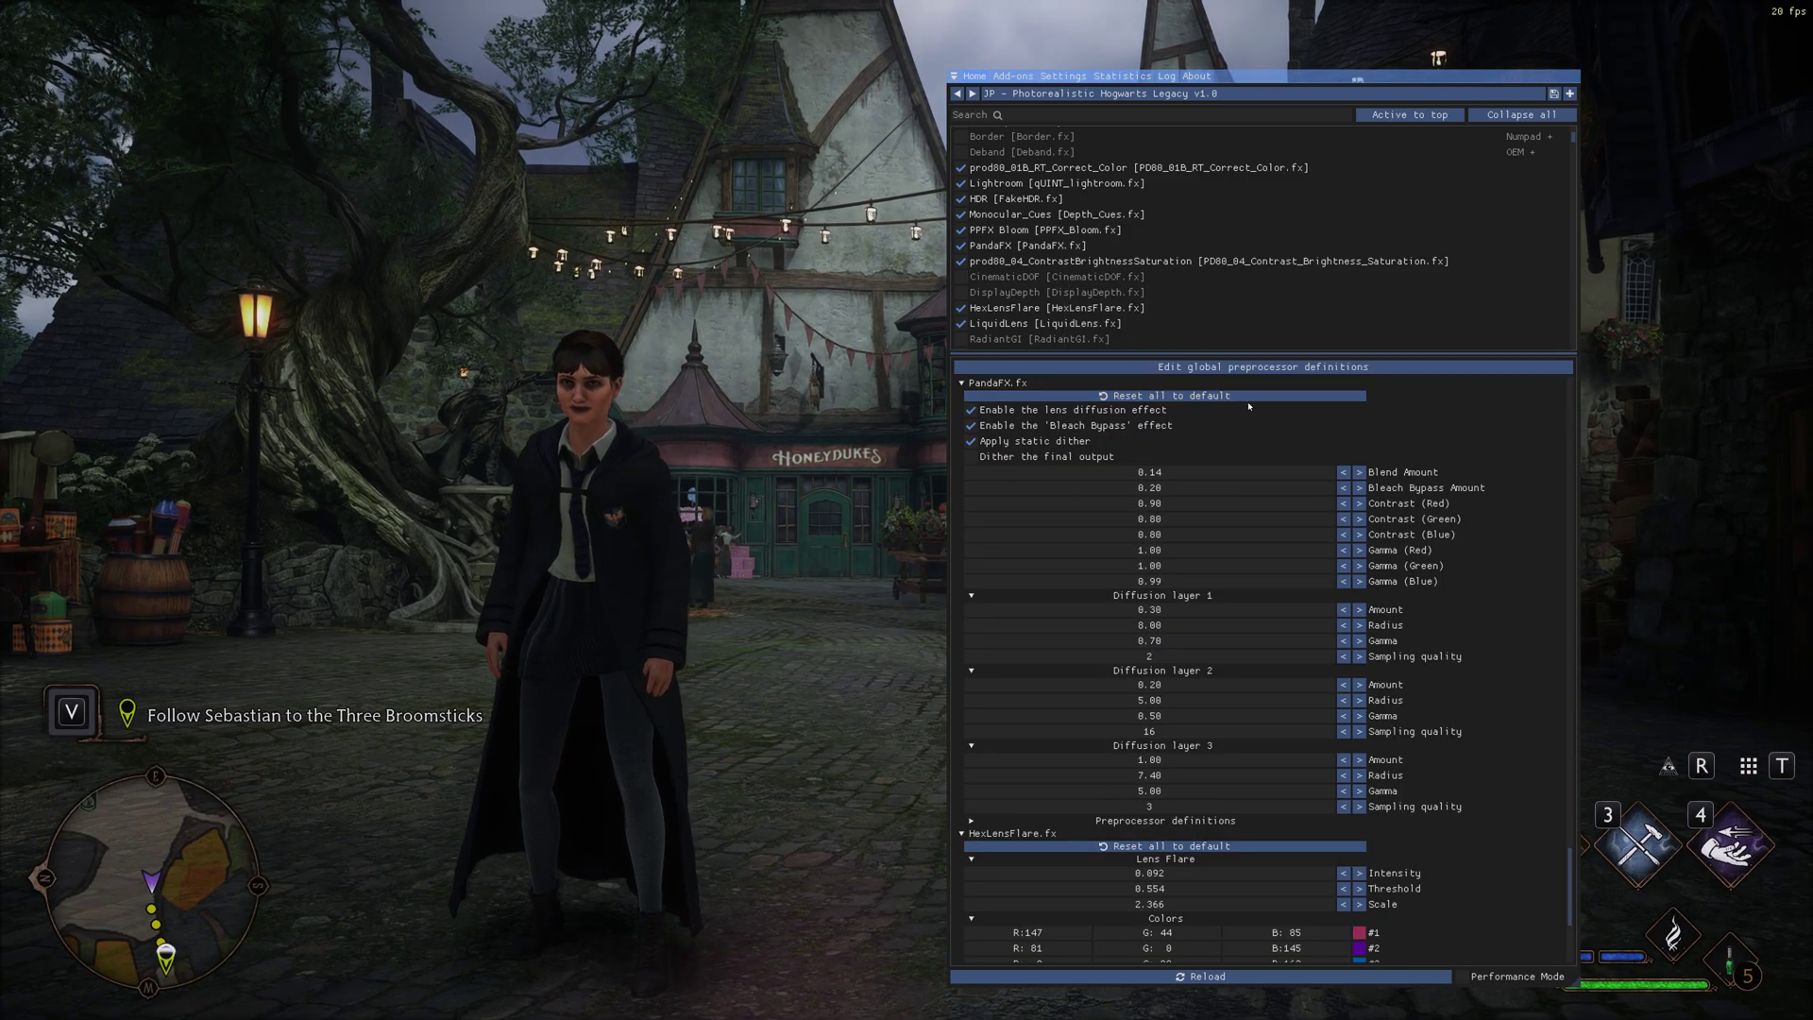
pyautogui.scroll(2, 1202, 291)
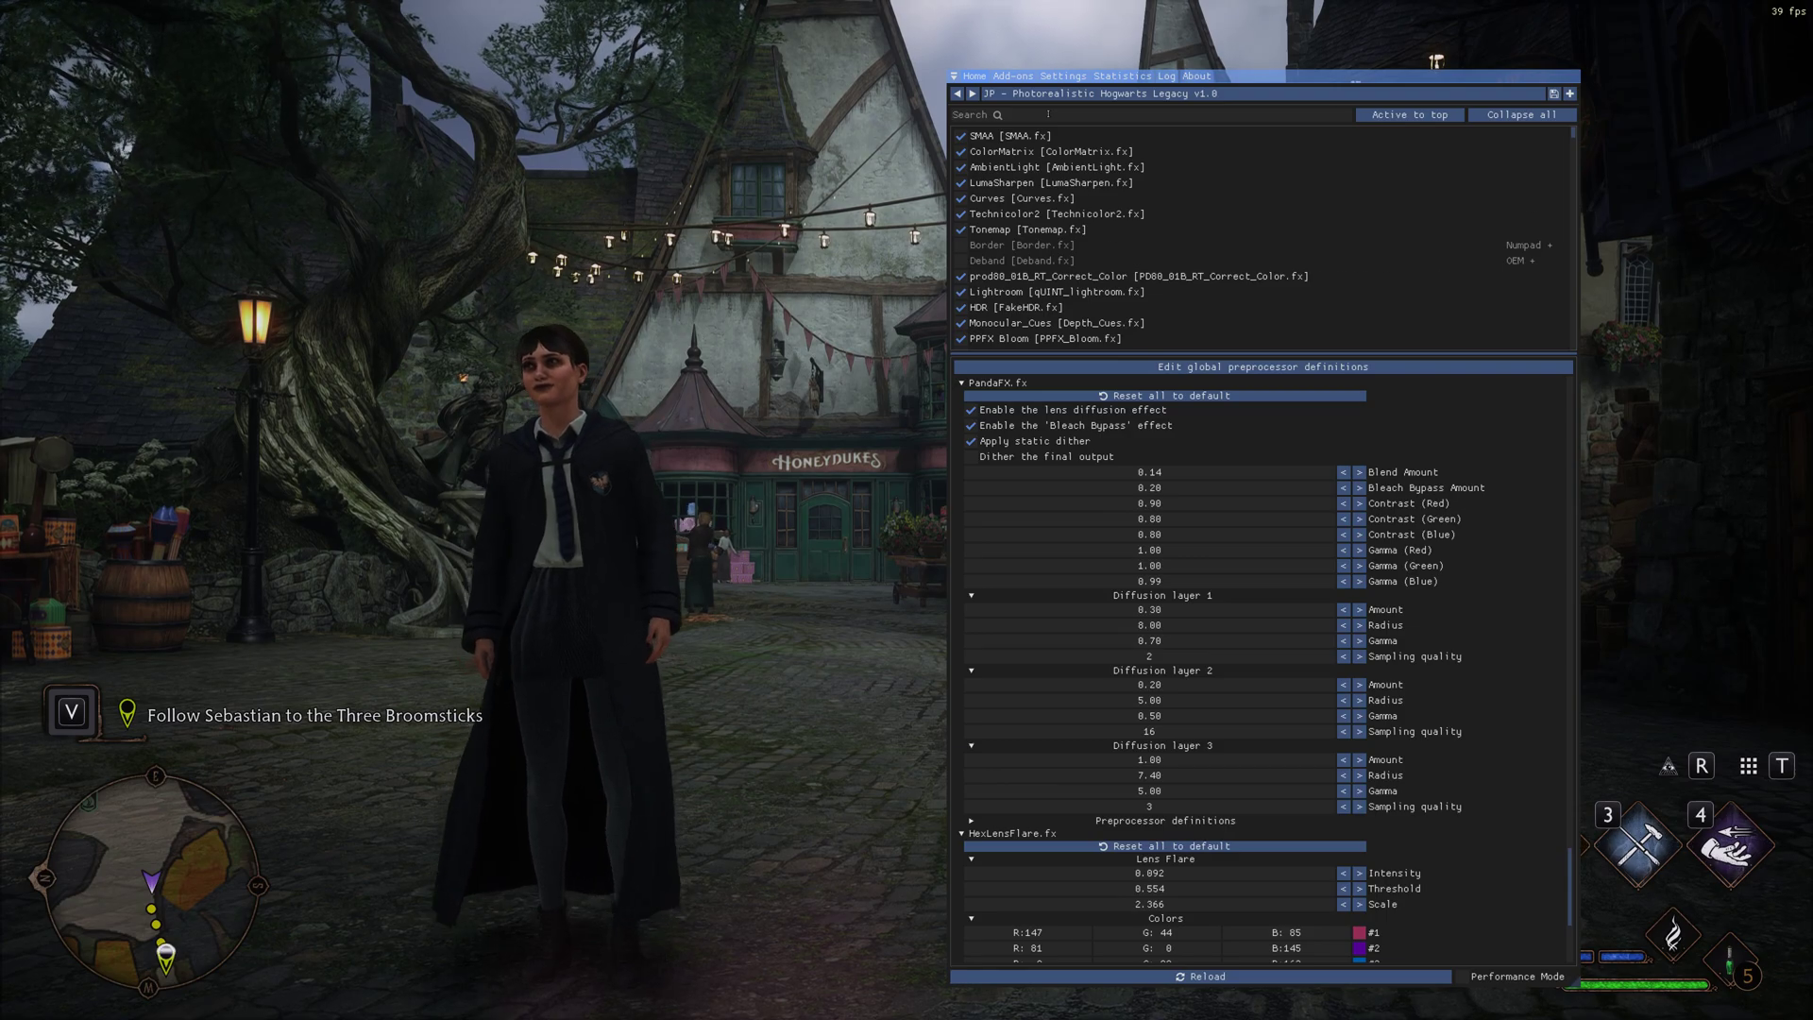
# Filter the effects by "adof" and toggle ADOF on and off to preview its depth-of-field blur.
pyautogui.click(1050, 114)
pyautogui.write('adof')
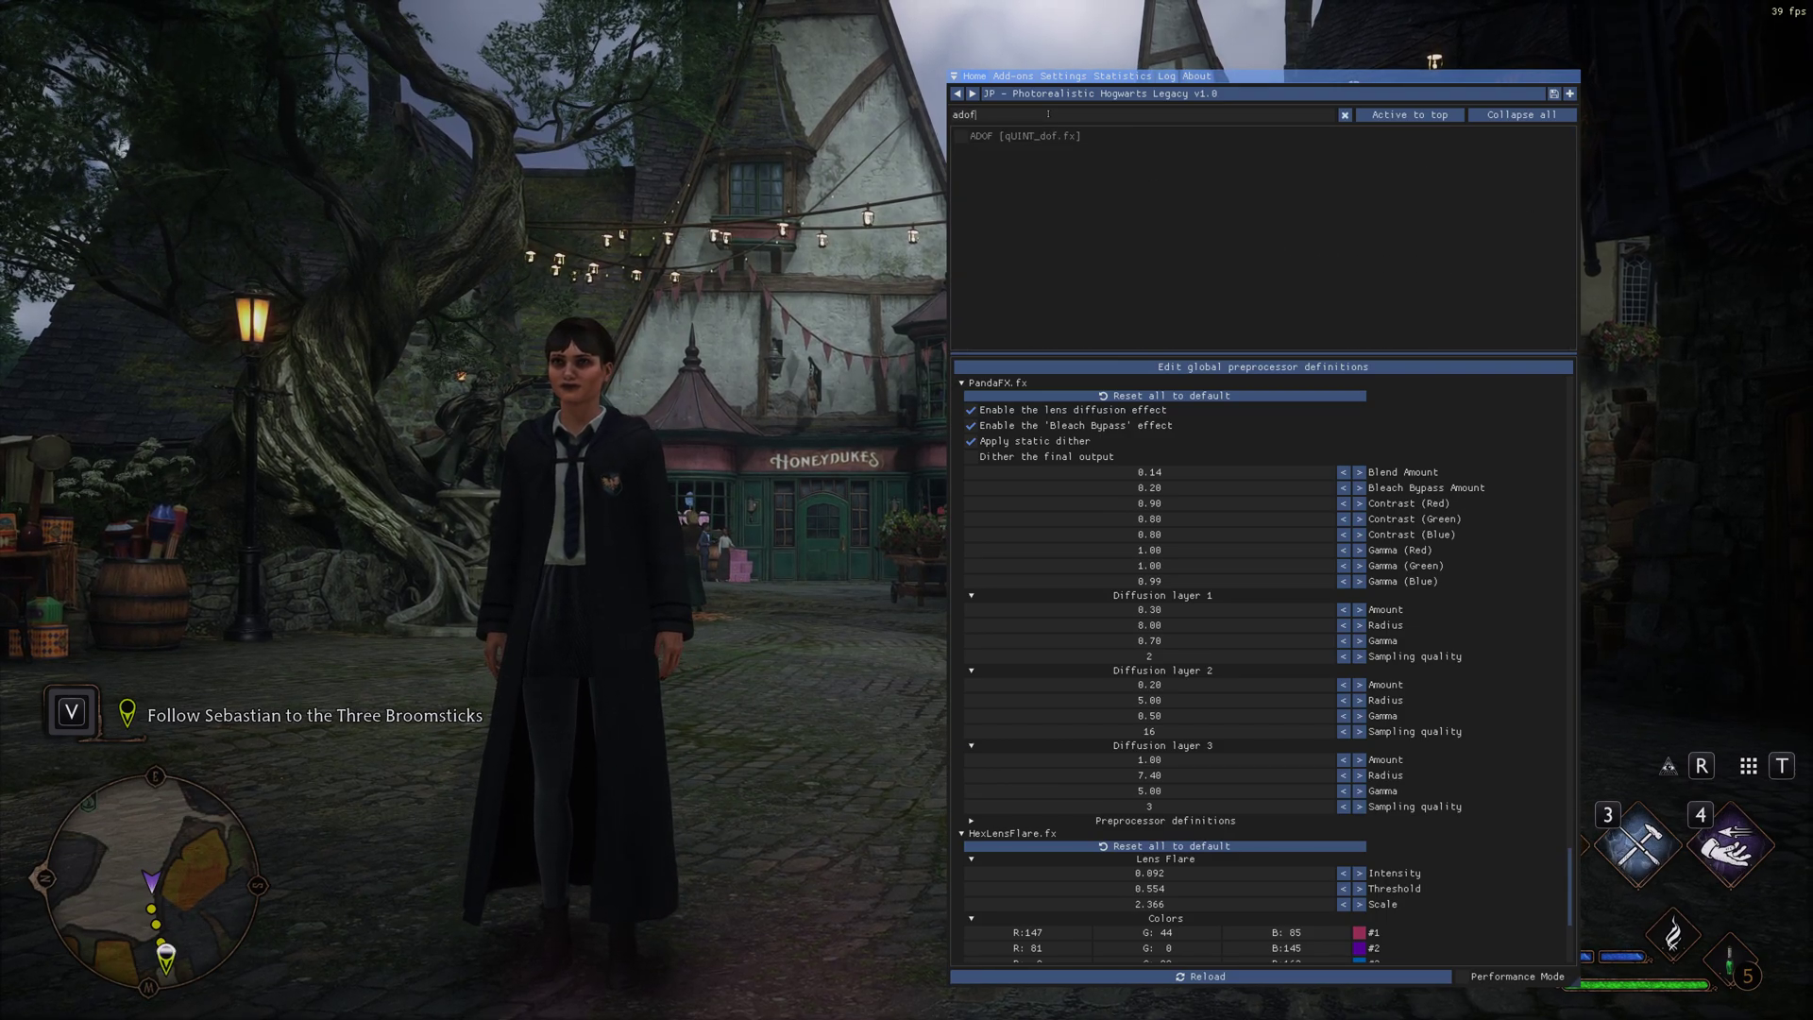
pyautogui.moveTo(1033, 136)
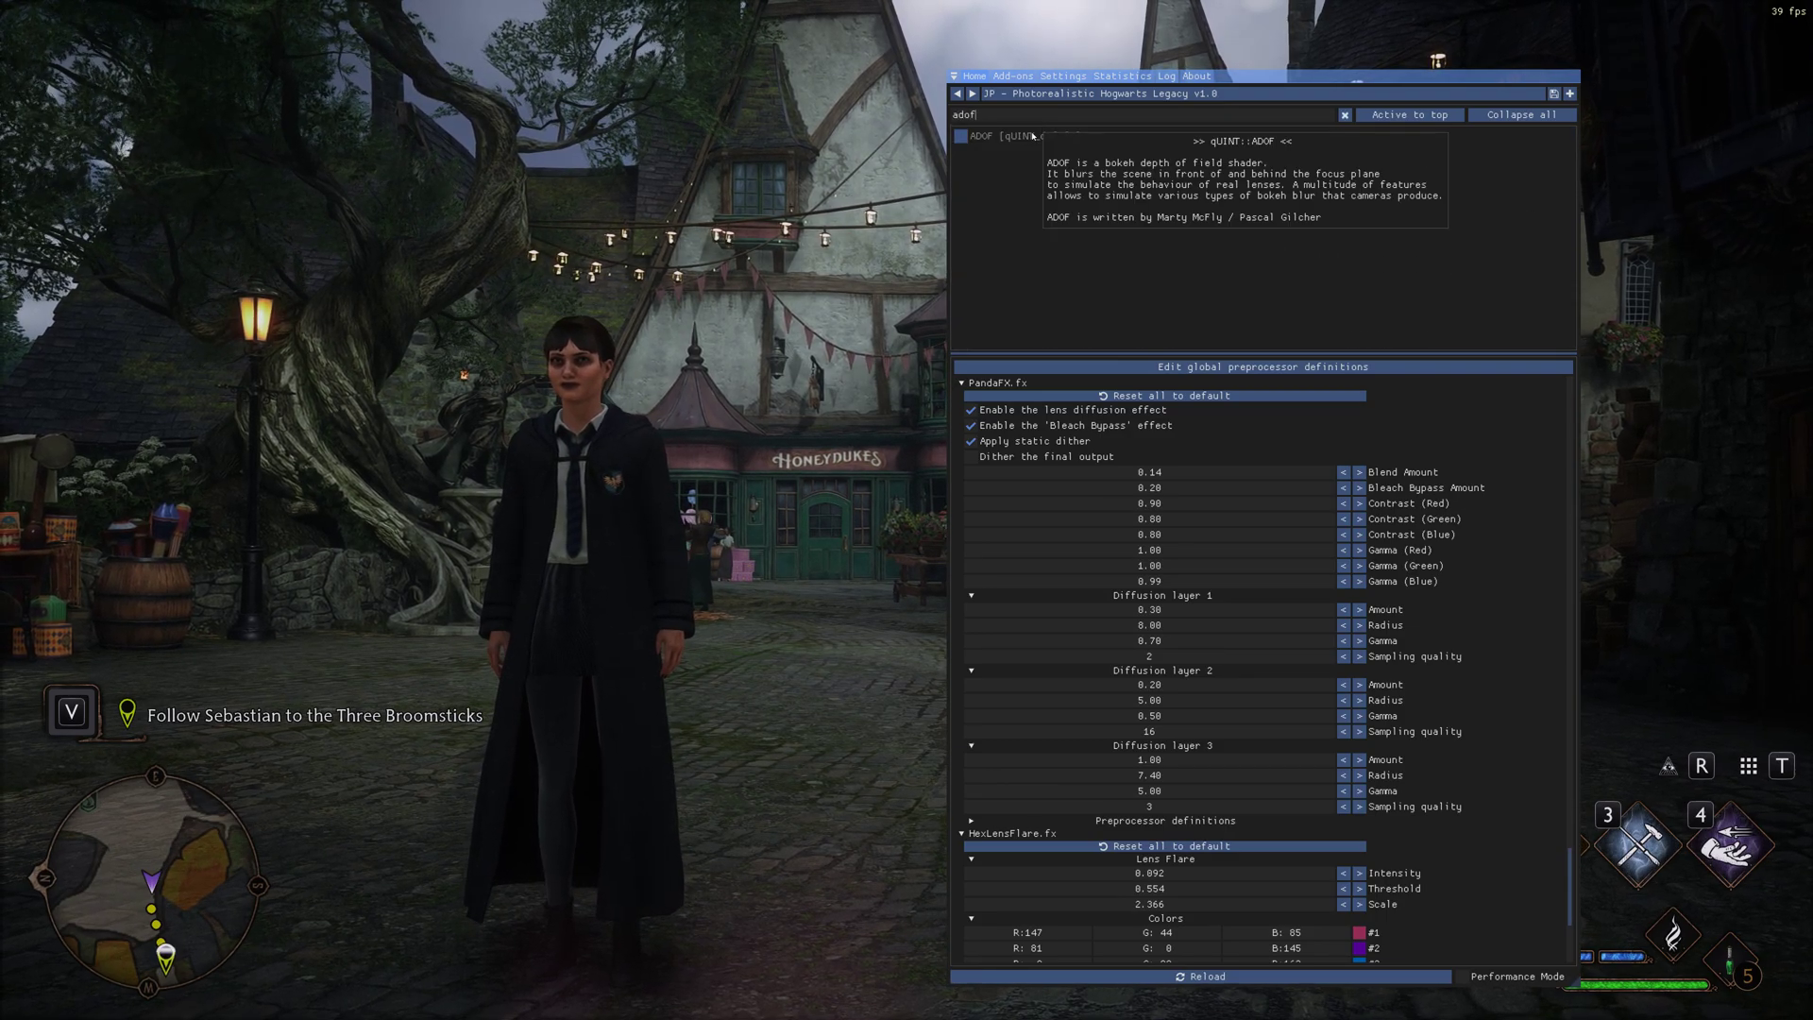
pyautogui.click(1033, 136)
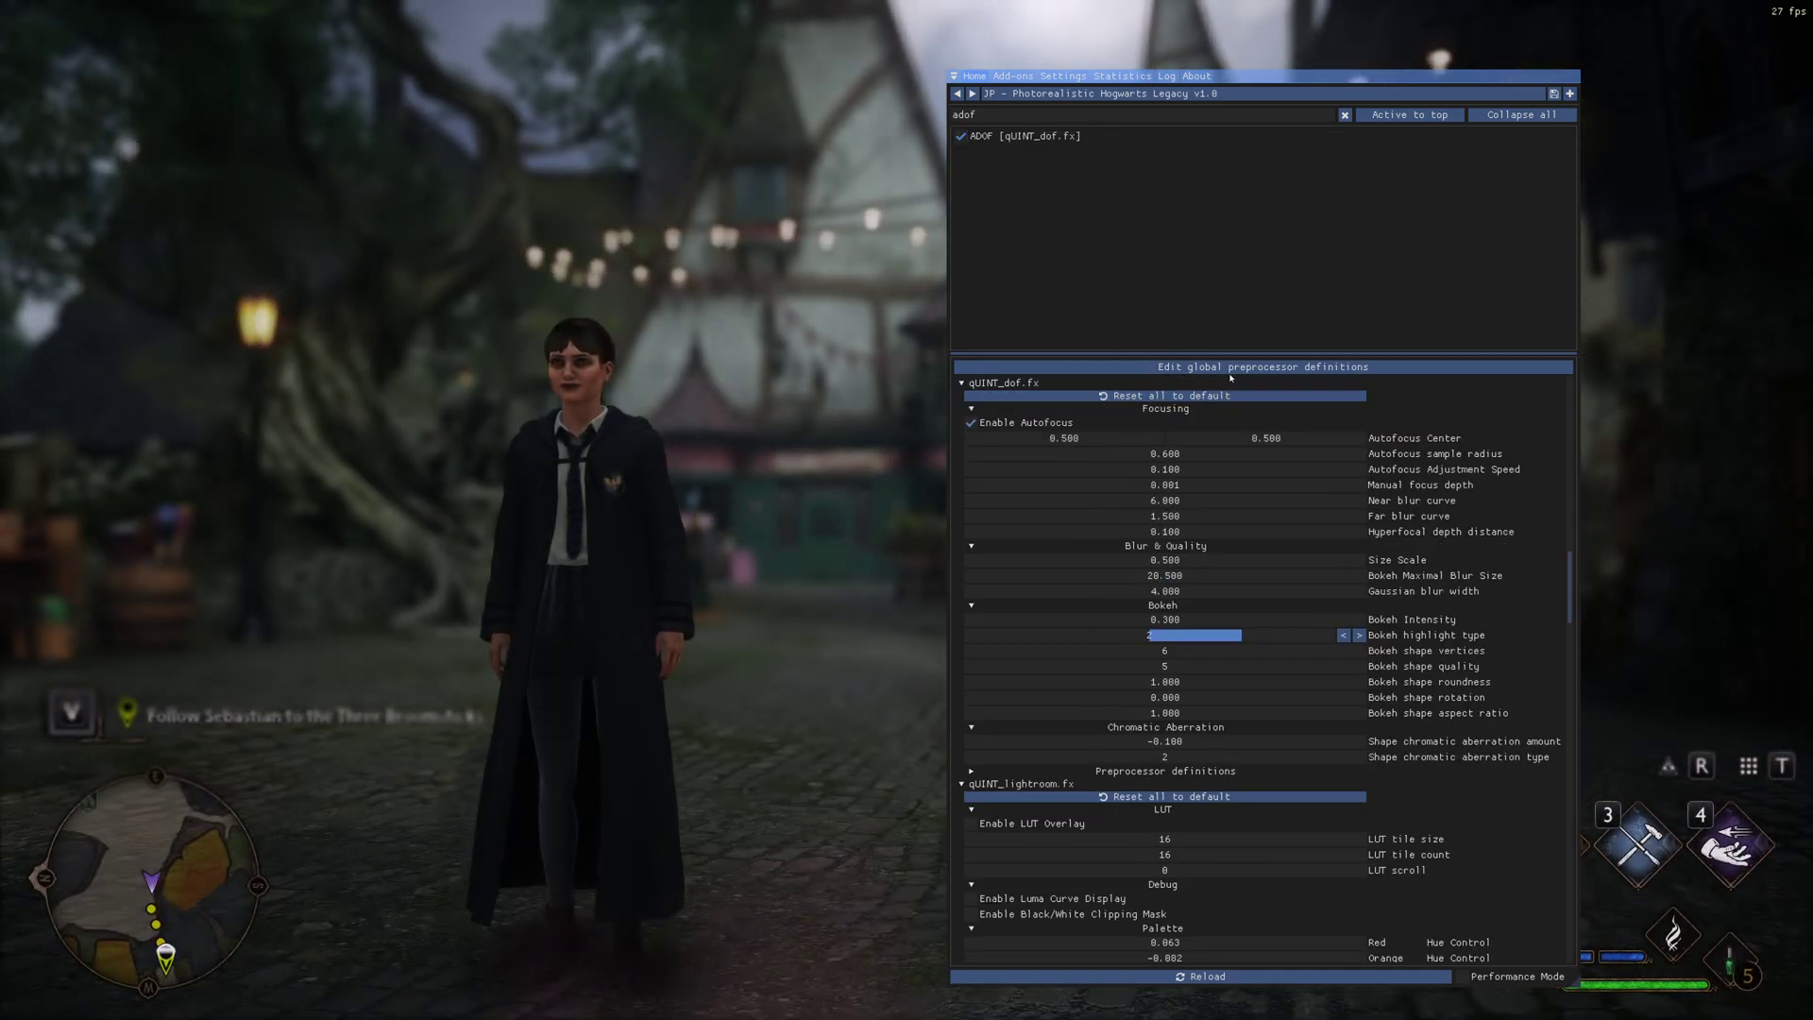
pyautogui.click(982, 136)
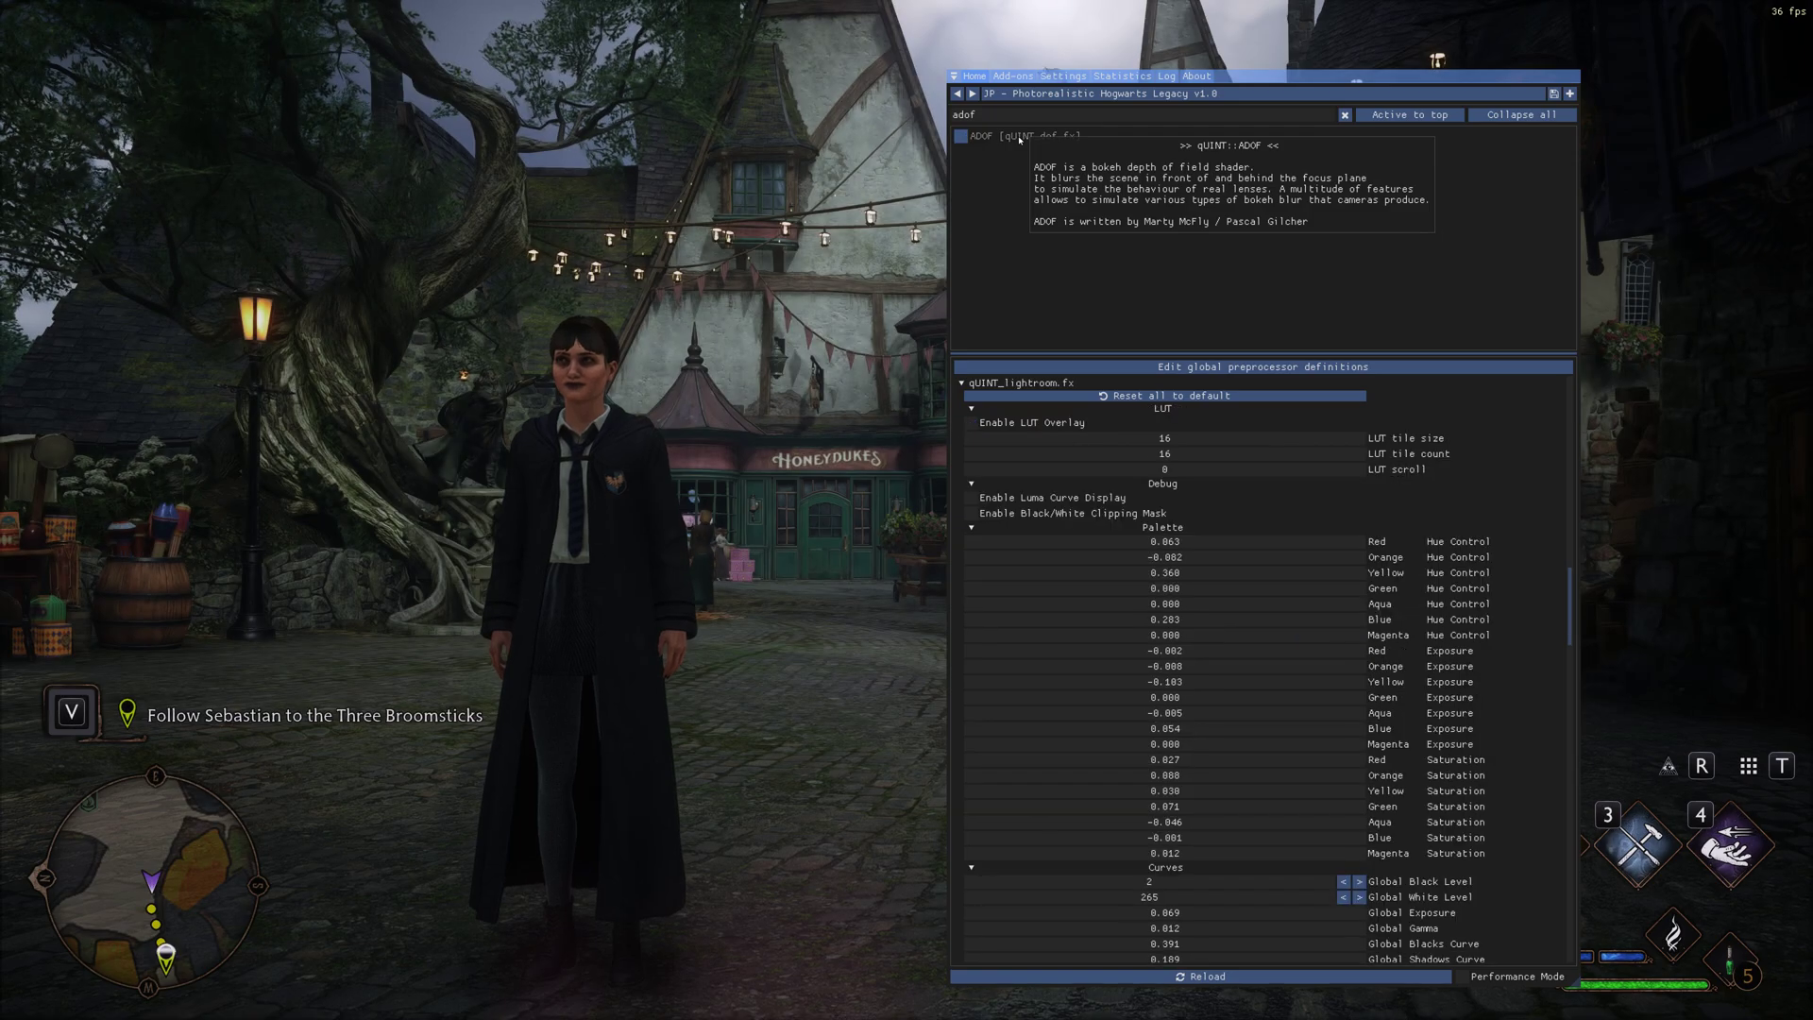
# Filter the effects by "cin", enable CinematicDOF and set its horizontal auto-focus point to 0.329 on the character.
pyautogui.click(1002, 112)
pyautogui.write('cin')
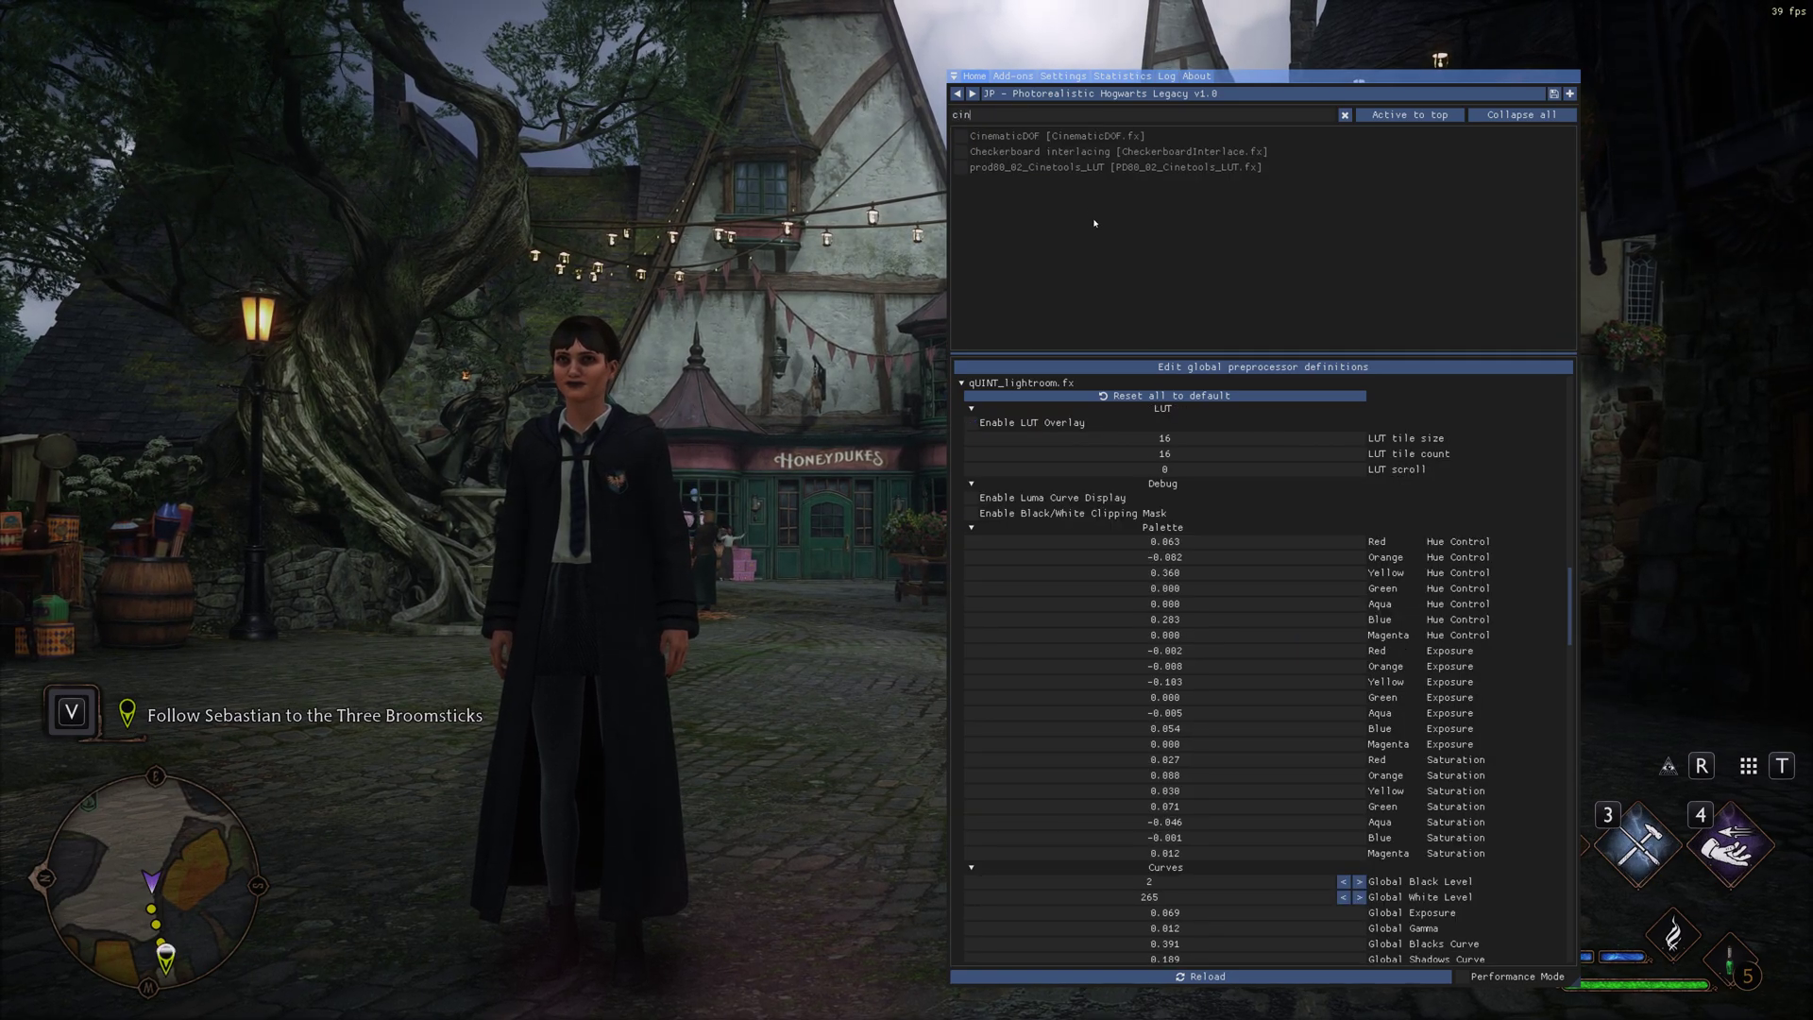
pyautogui.click(1054, 141)
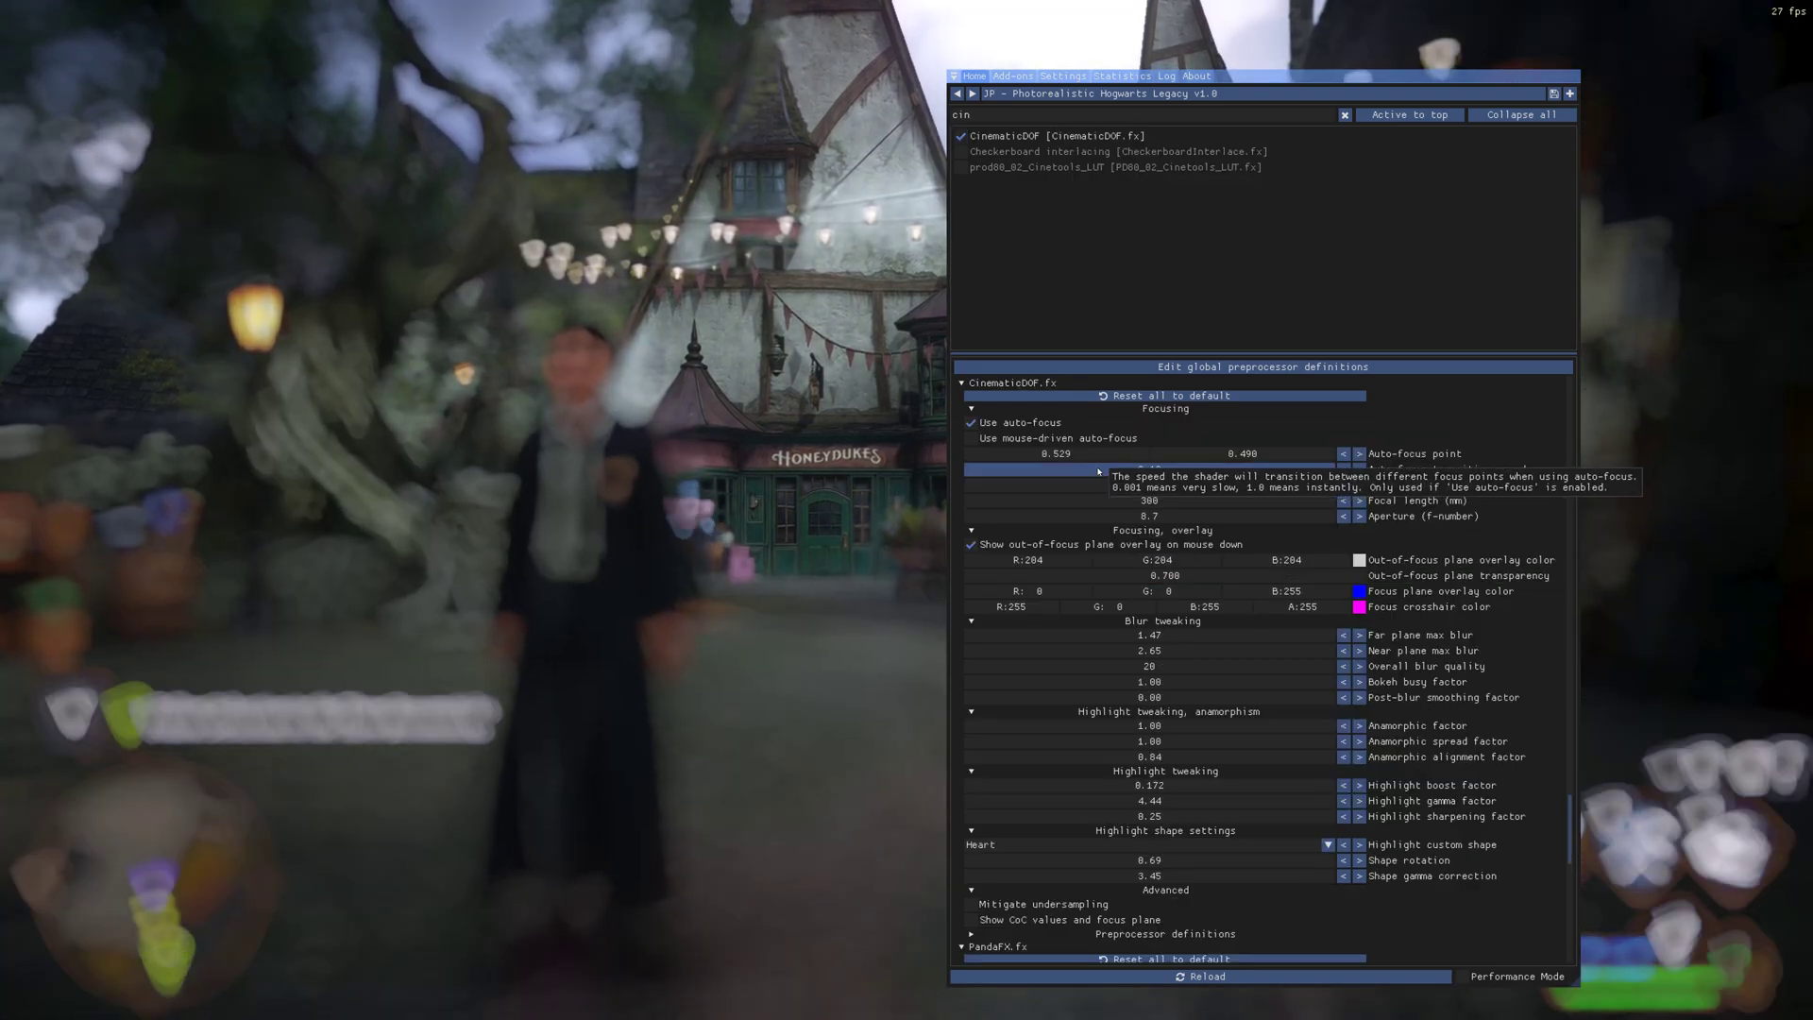
pyautogui.moveTo(1056, 454); pyautogui.dragTo(984, 464)
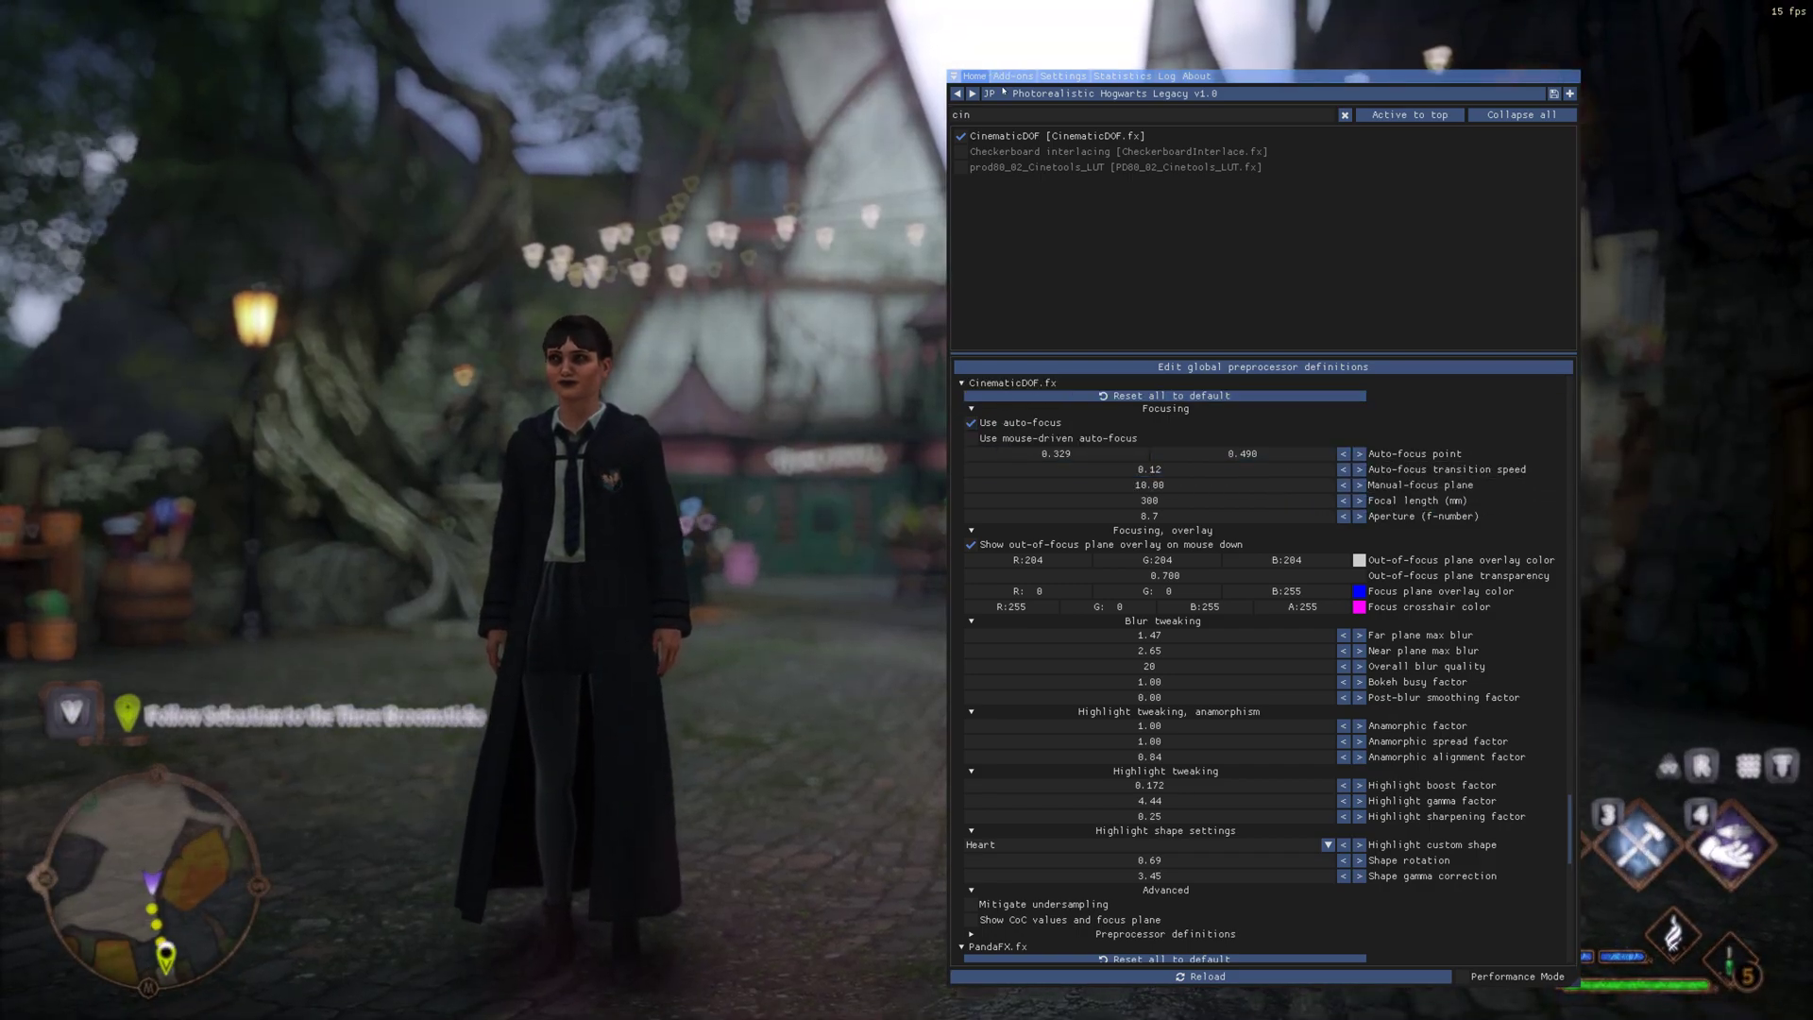
# Disable CinematicDOF and enable DisplayDepth, filtering the effects by "display", to inspect the normals and depth map.
pyautogui.click(1001, 136)
pyautogui.doubleClick(993, 112)
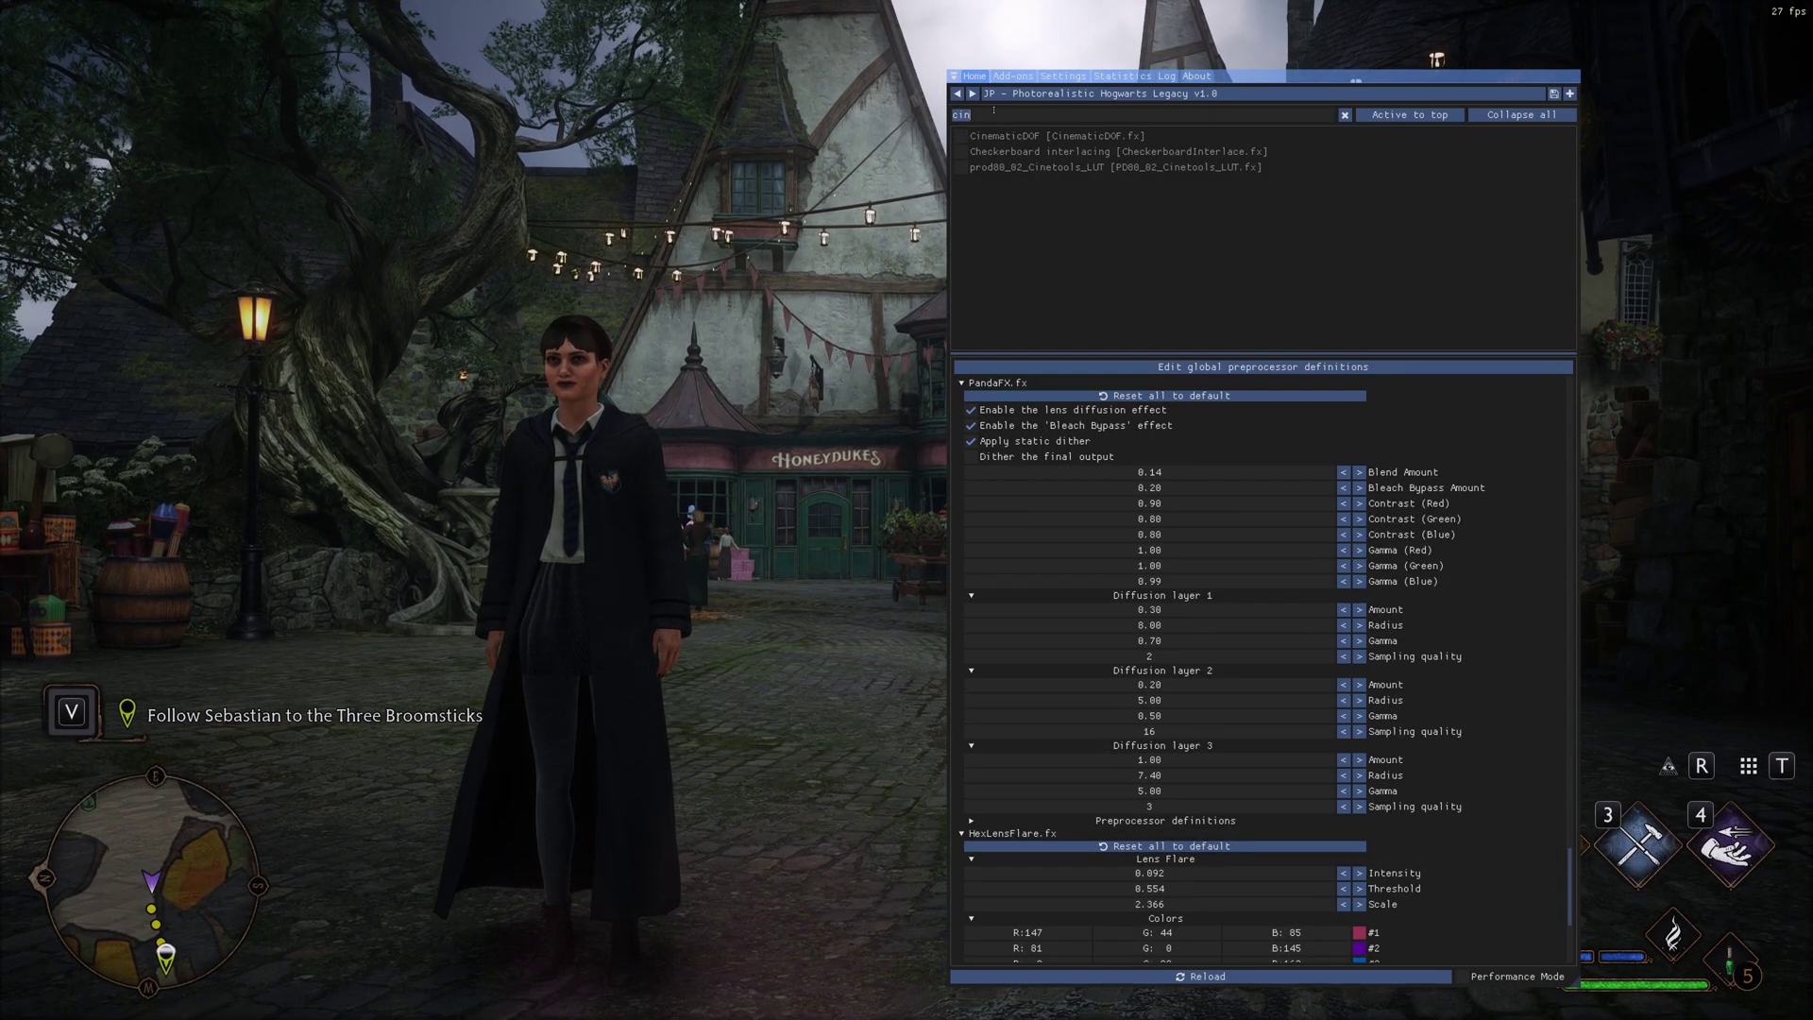
pyautogui.write('di')
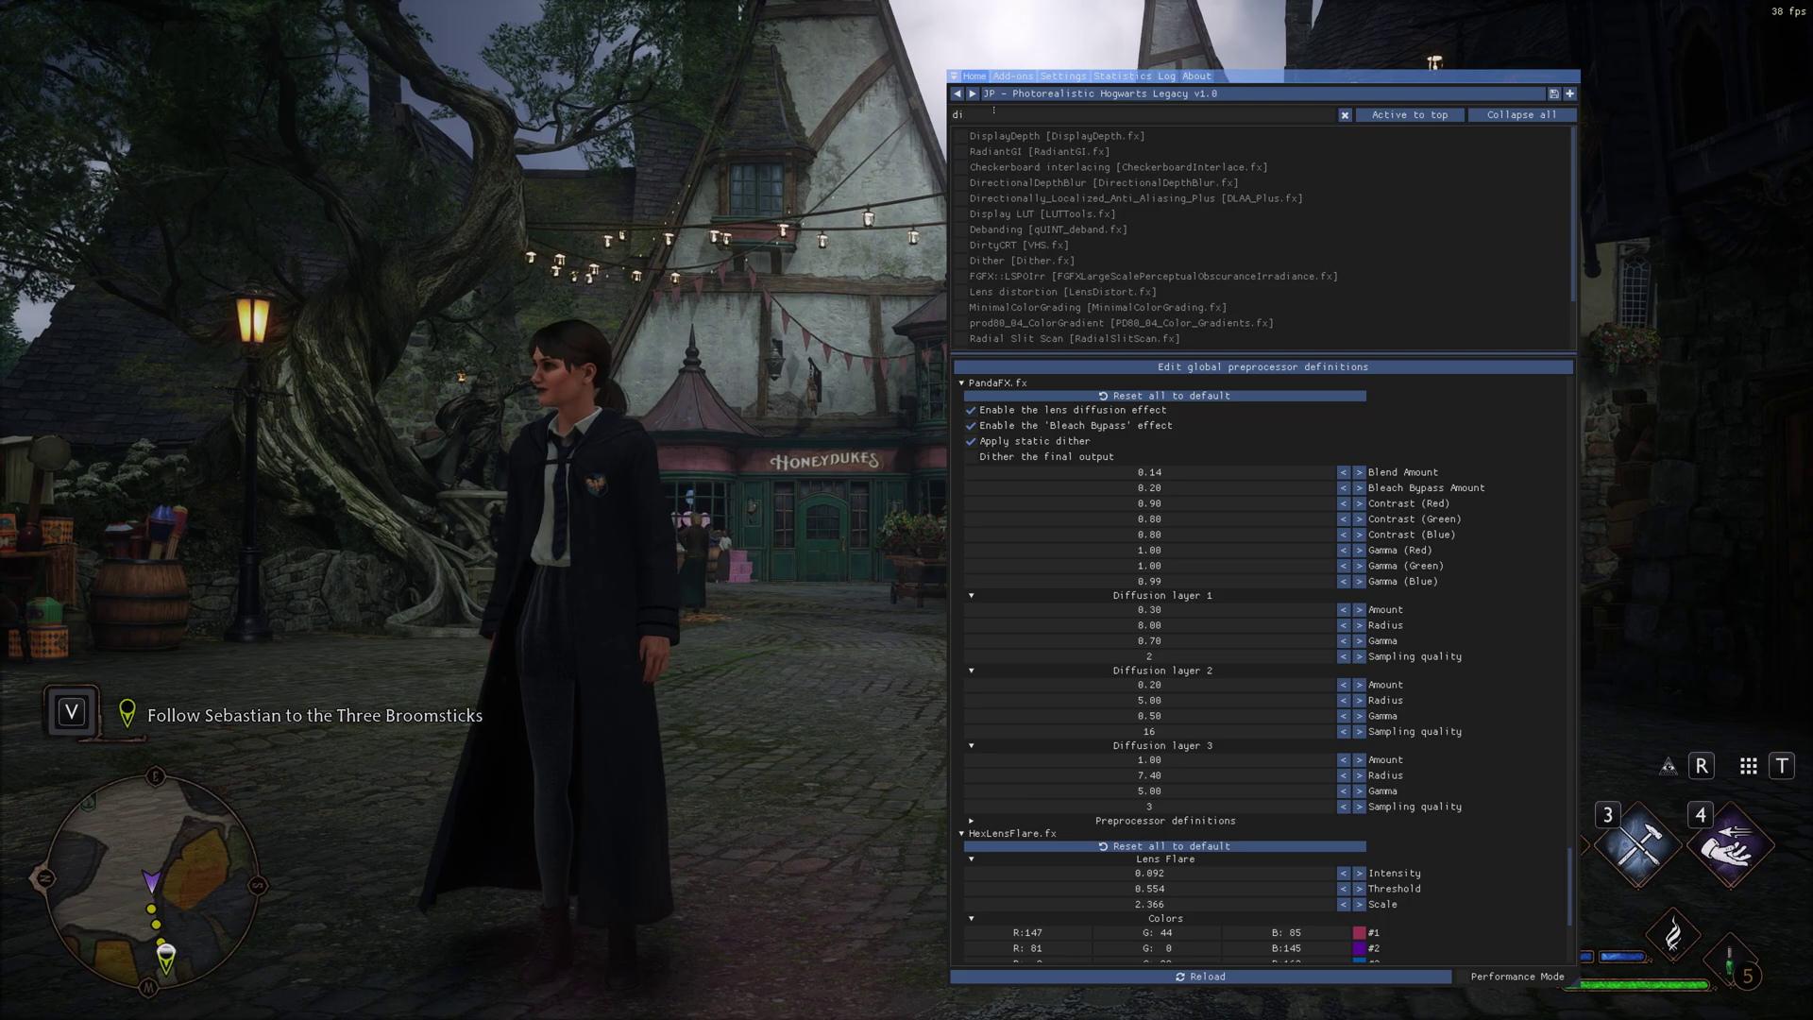
pyautogui.write('splay')
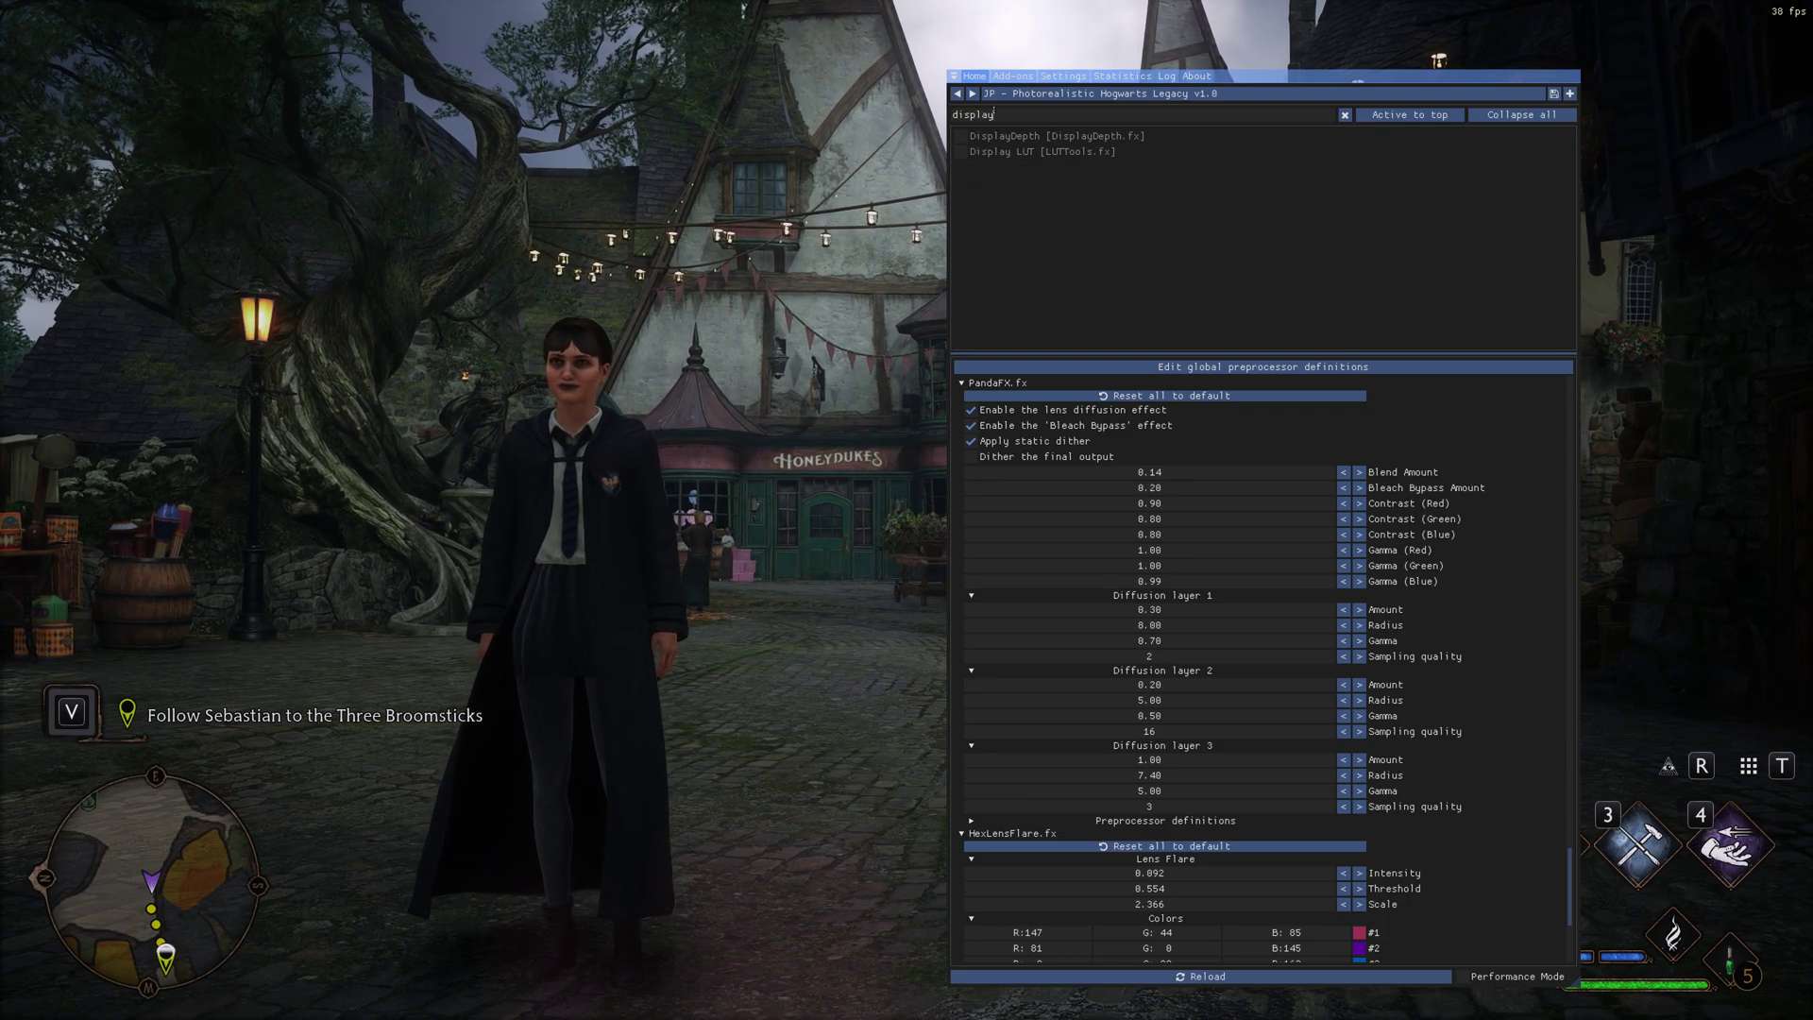
pyautogui.moveTo(1009, 144)
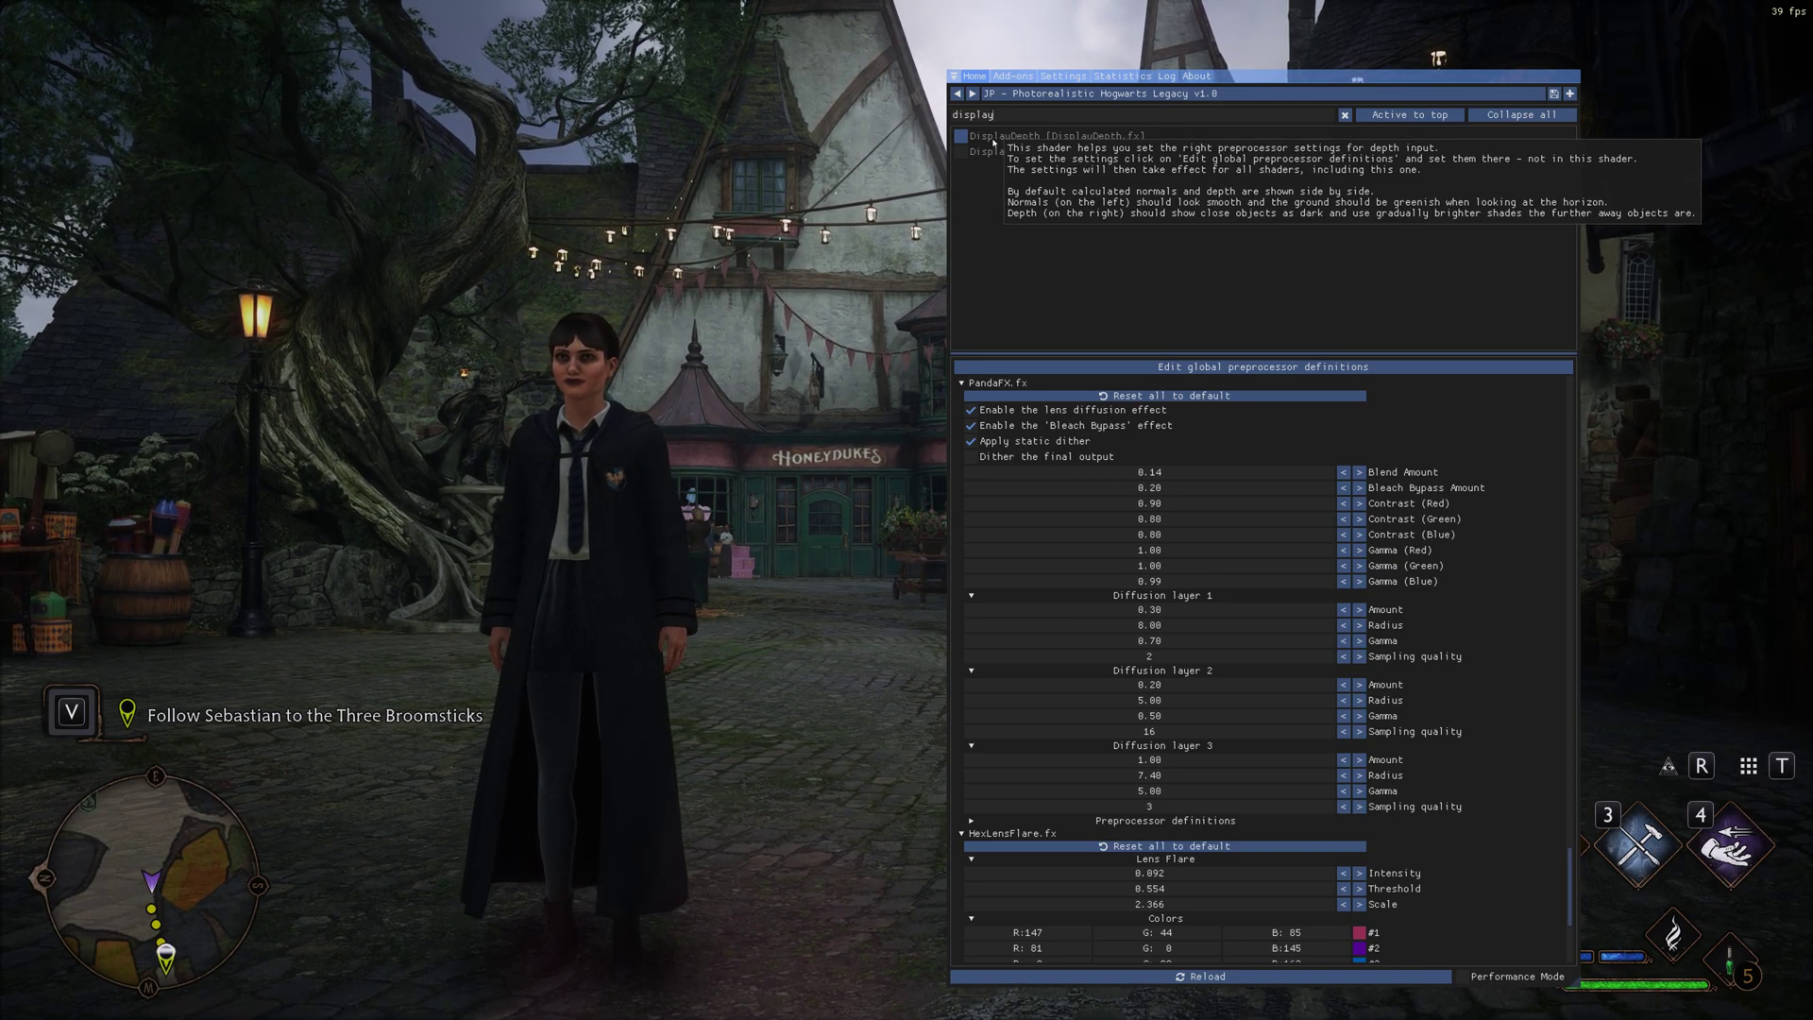
pyautogui.click(993, 138)
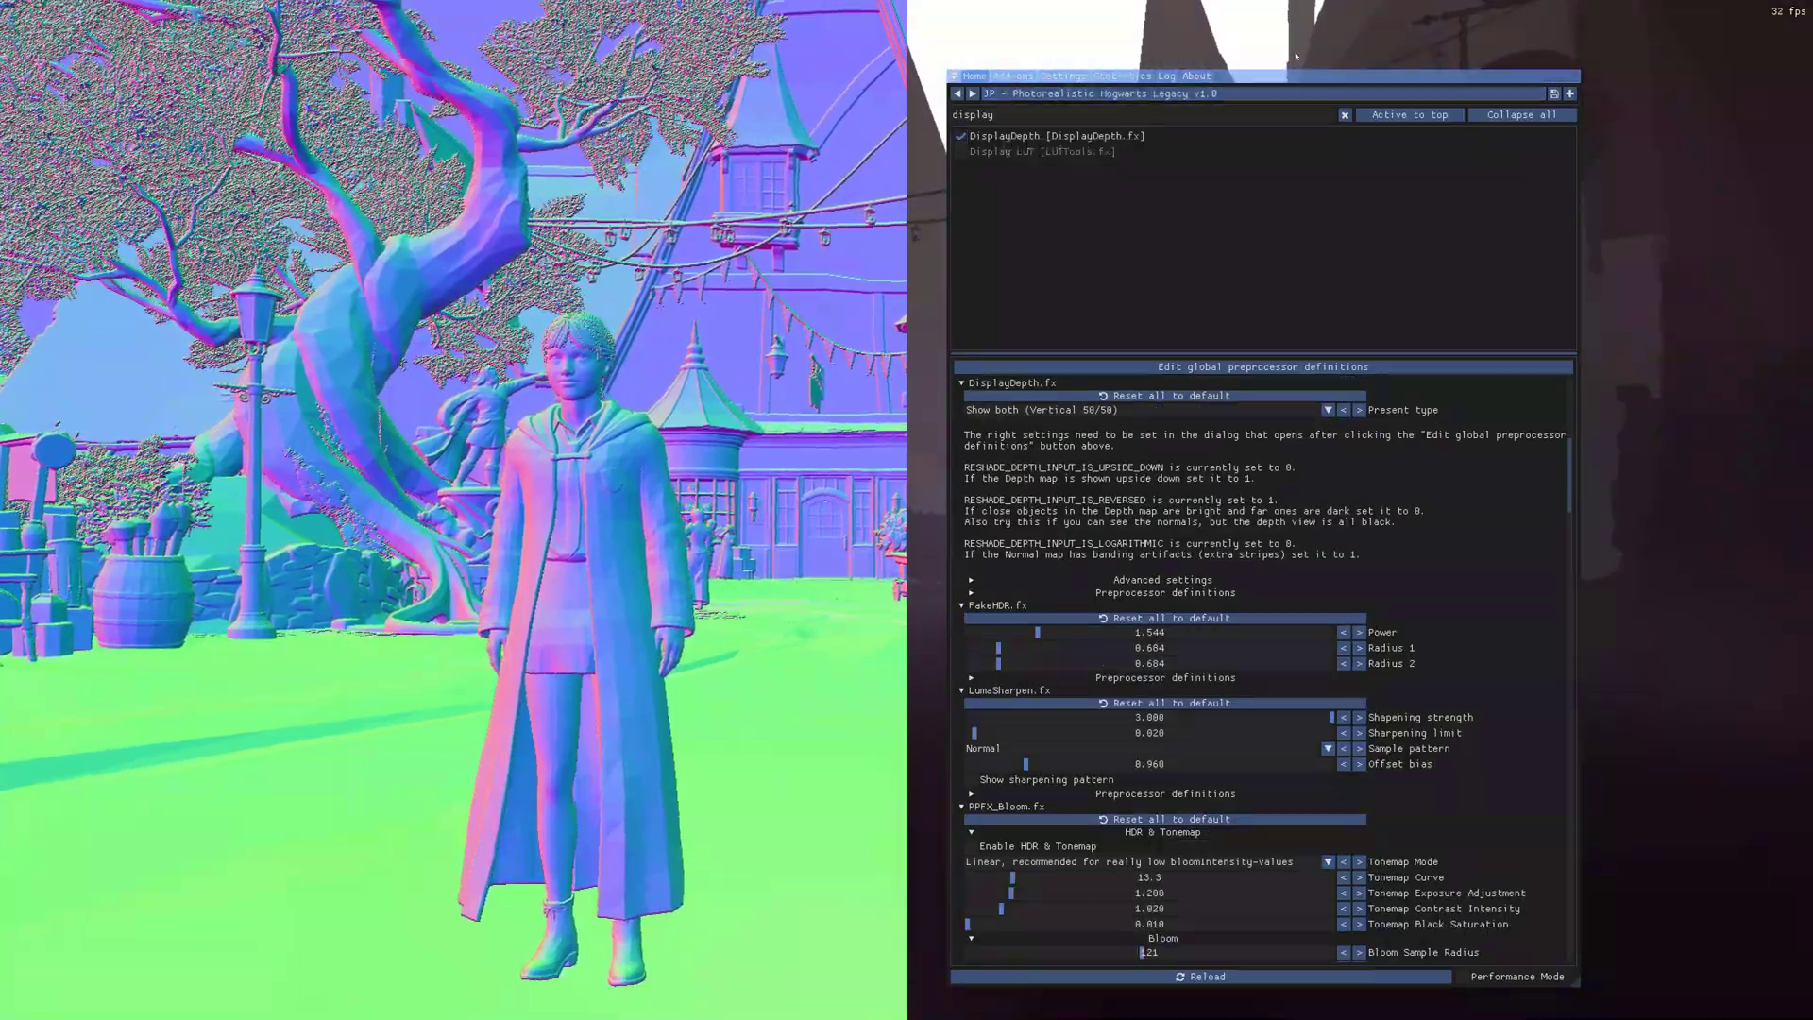
# Disable DisplayDepth and re-enable CinematicDOF, filtering the effects by "cin".
pyautogui.moveTo(1279, 75); pyautogui.dragTo(1232, 66)
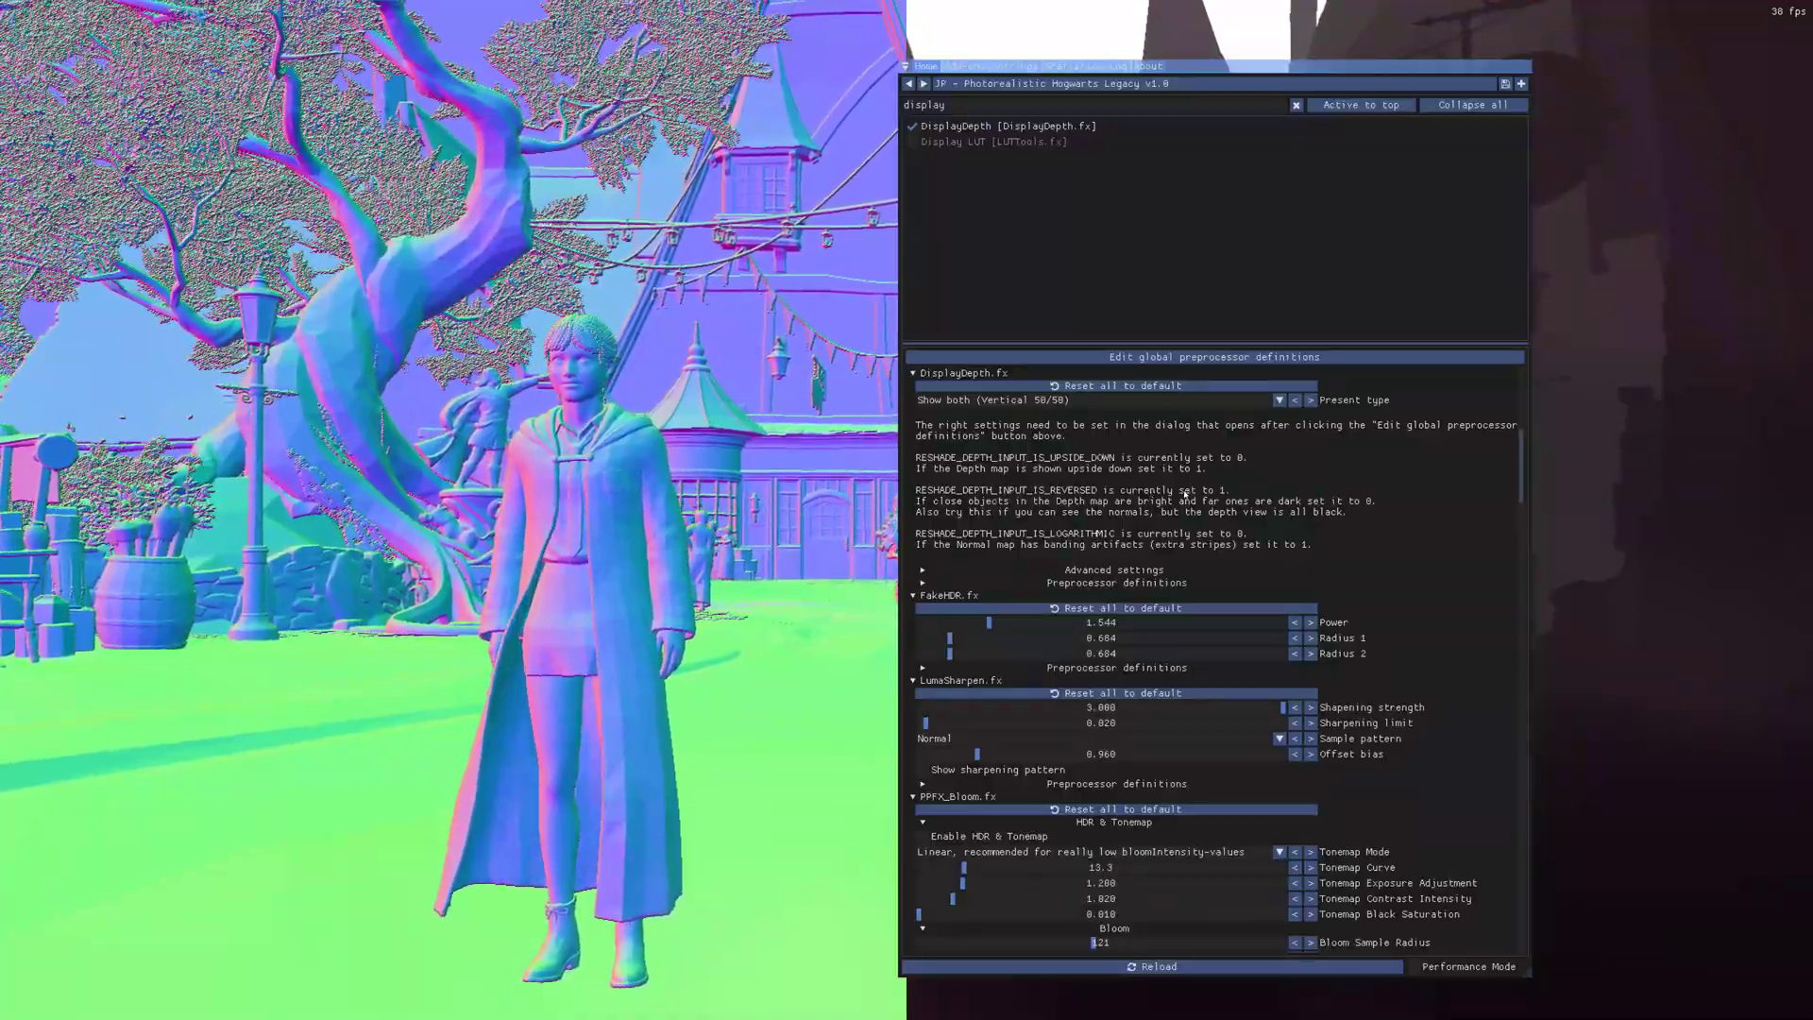
pyautogui.moveTo(941, 133)
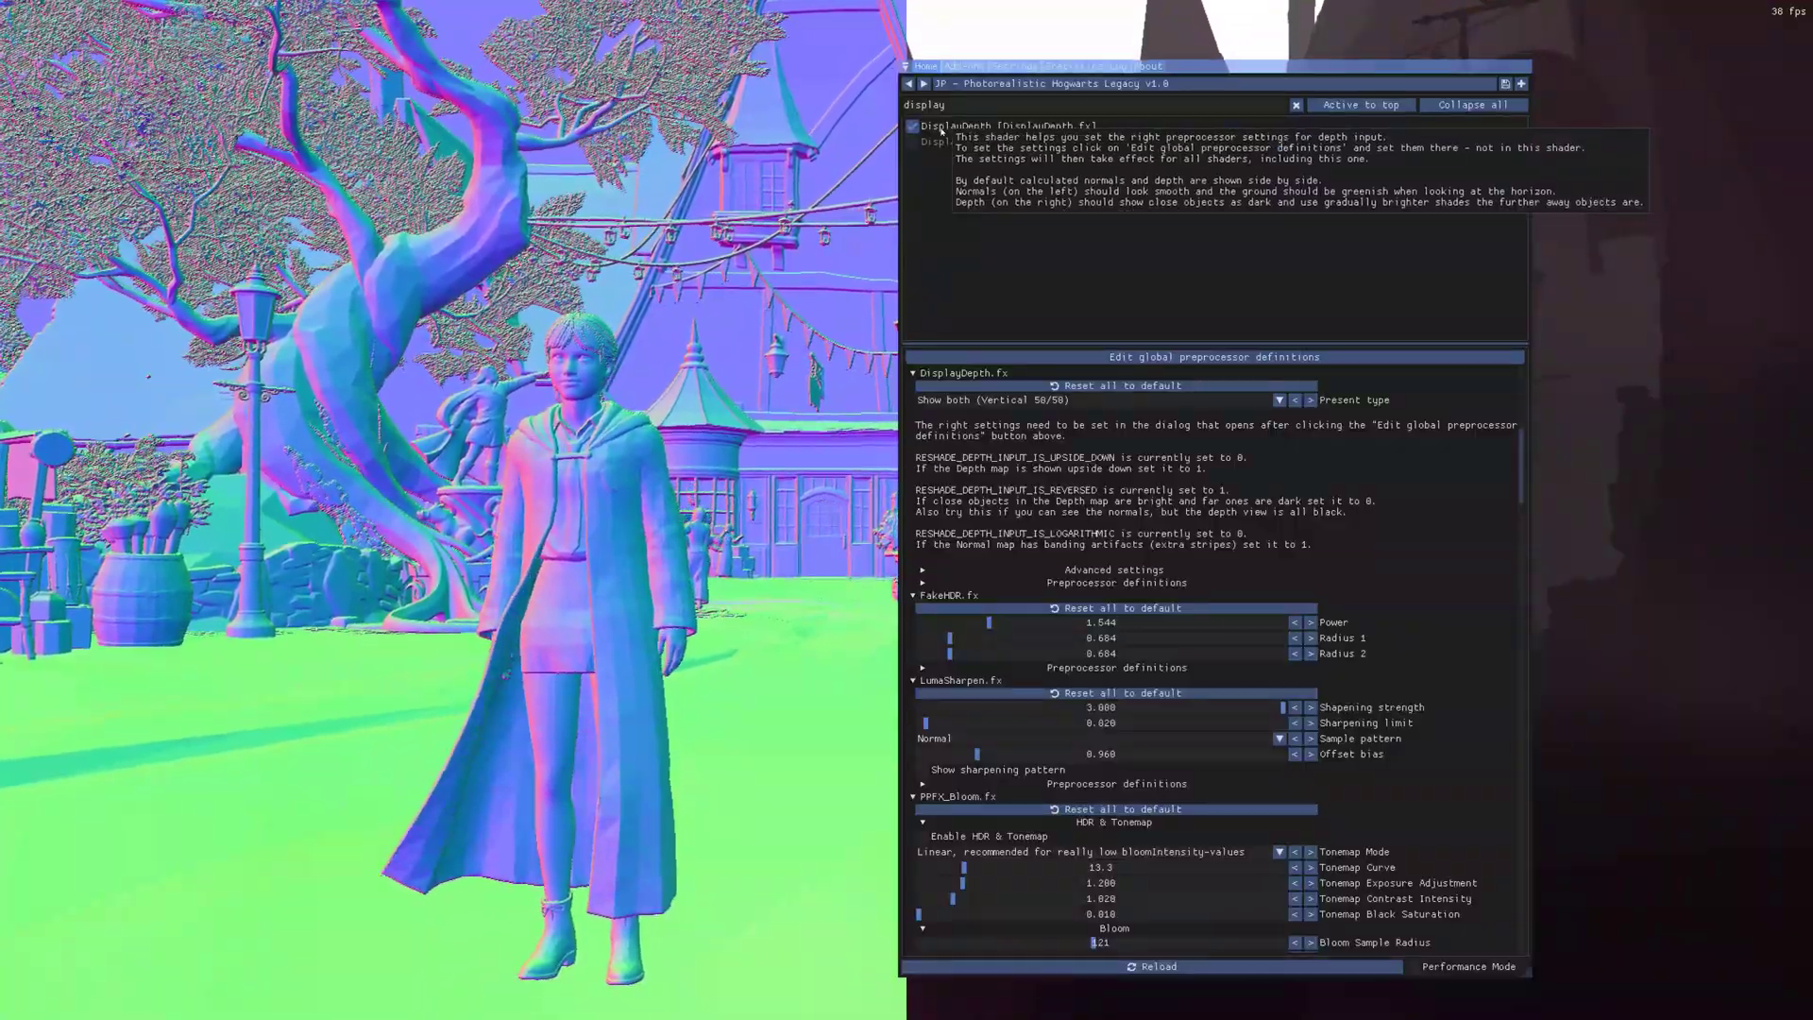
pyautogui.click(948, 126)
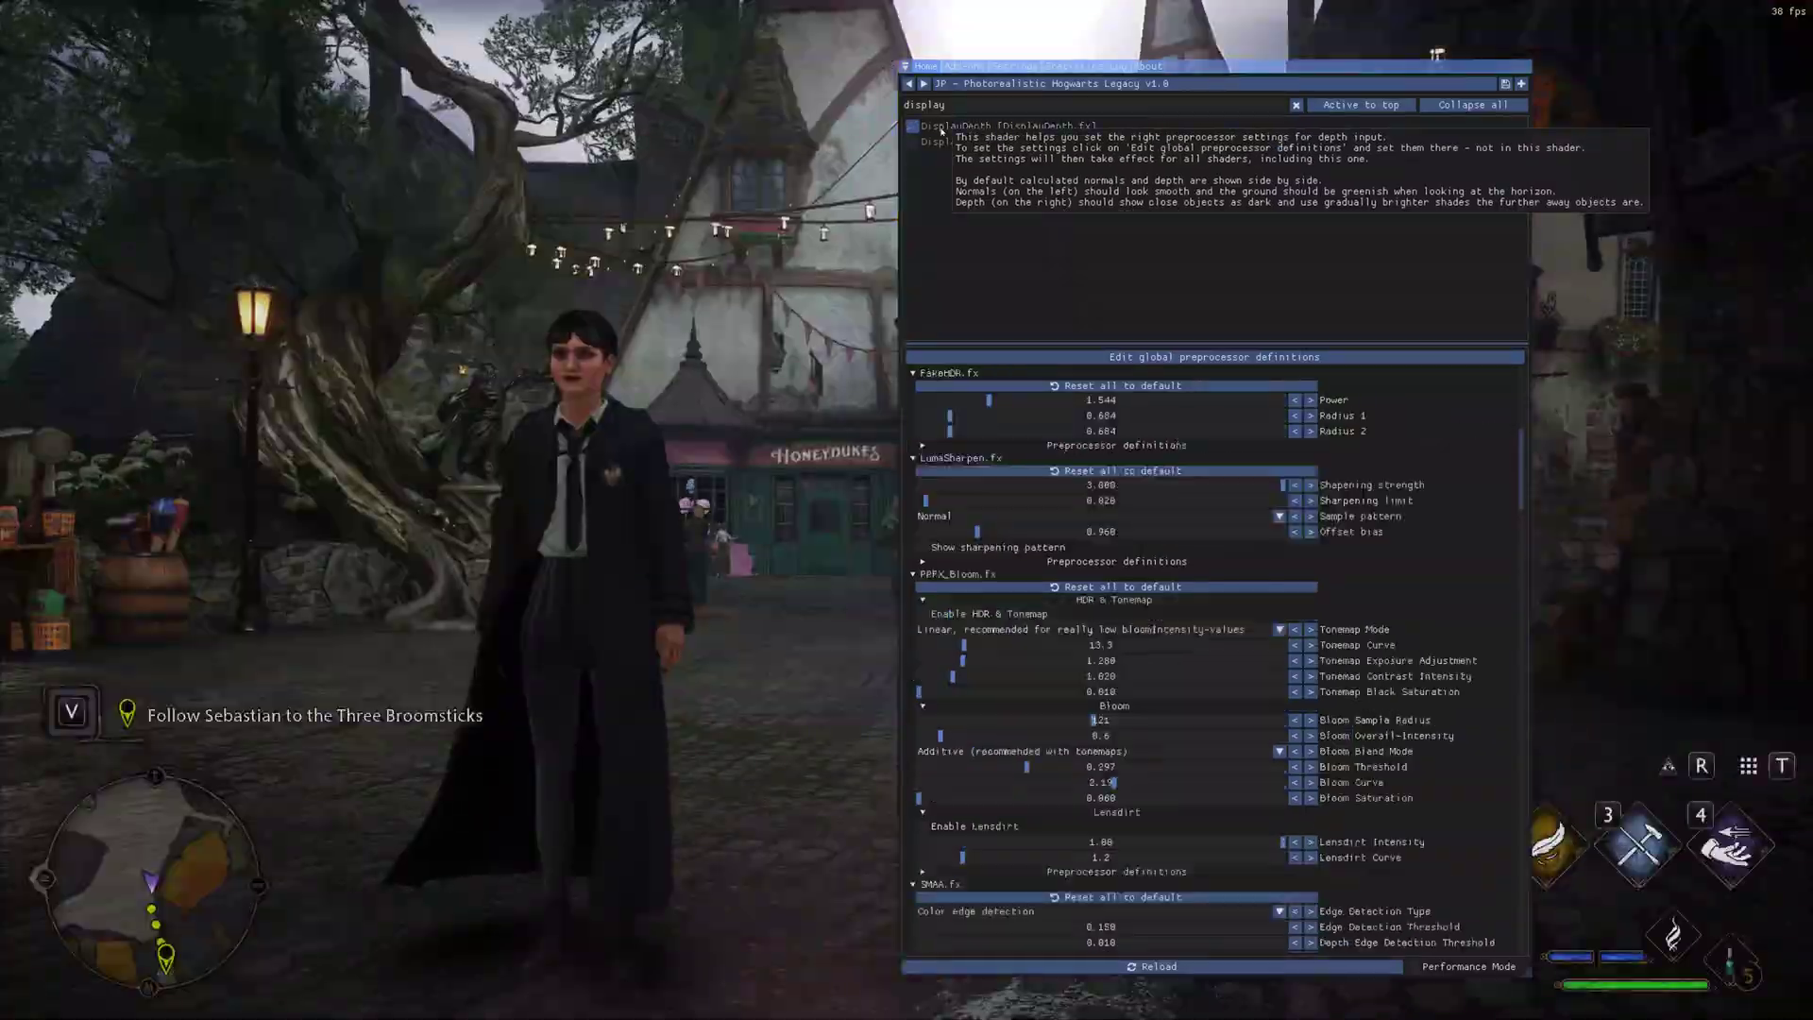
pyautogui.doubleClick(981, 105)
pyautogui.write('cin')
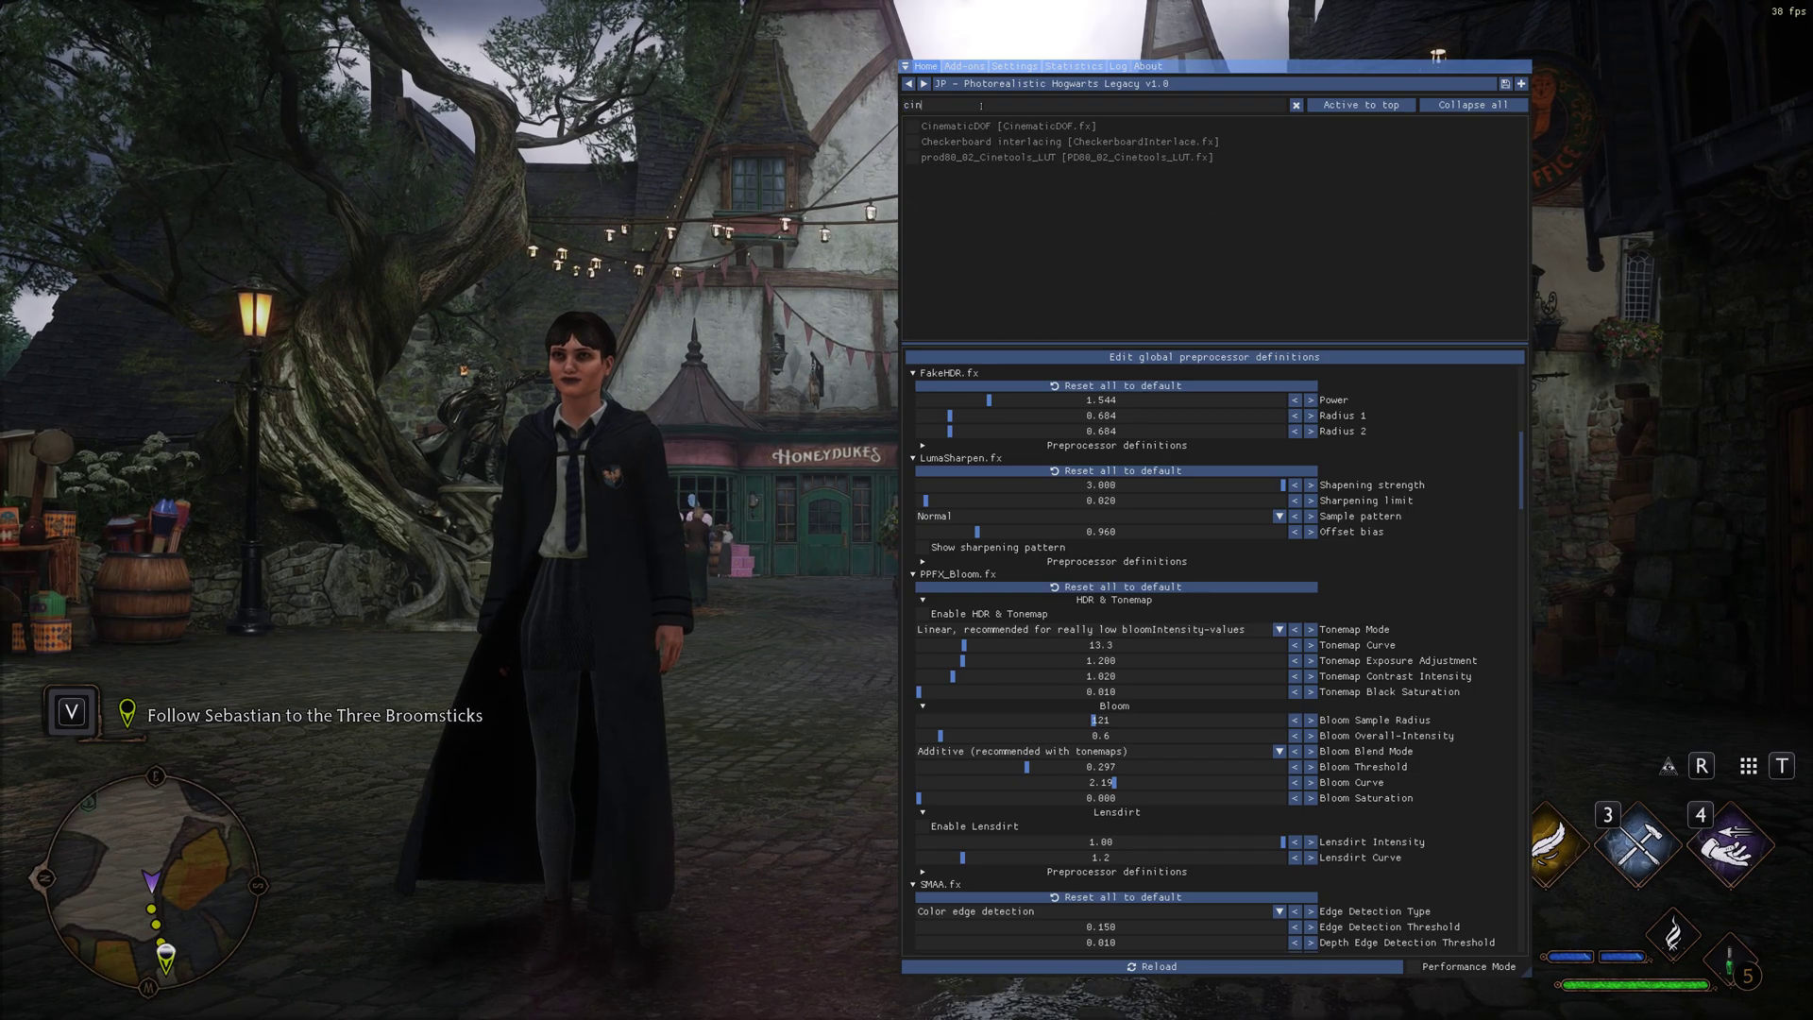
pyautogui.click(949, 125)
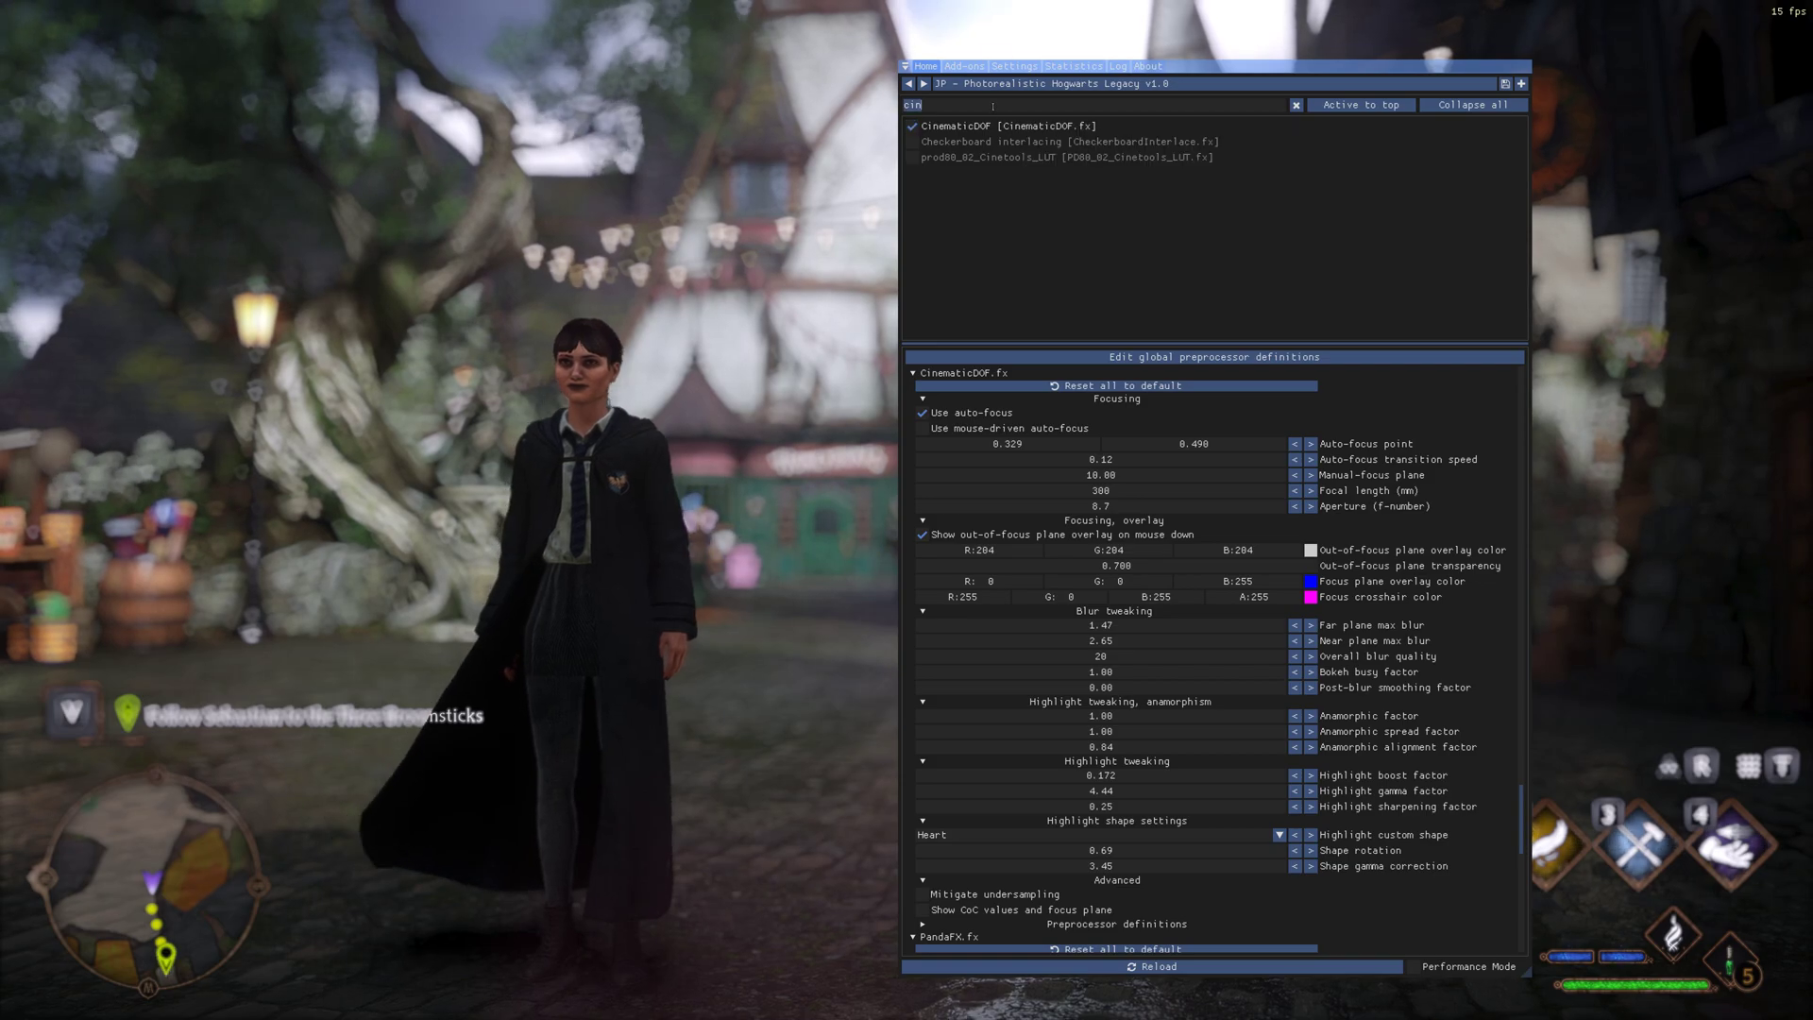
# Filter the effects by "dis" and enable DisplayDepth alongside CinematicDOF.
pyautogui.click(988, 106)
pyautogui.write('dis')
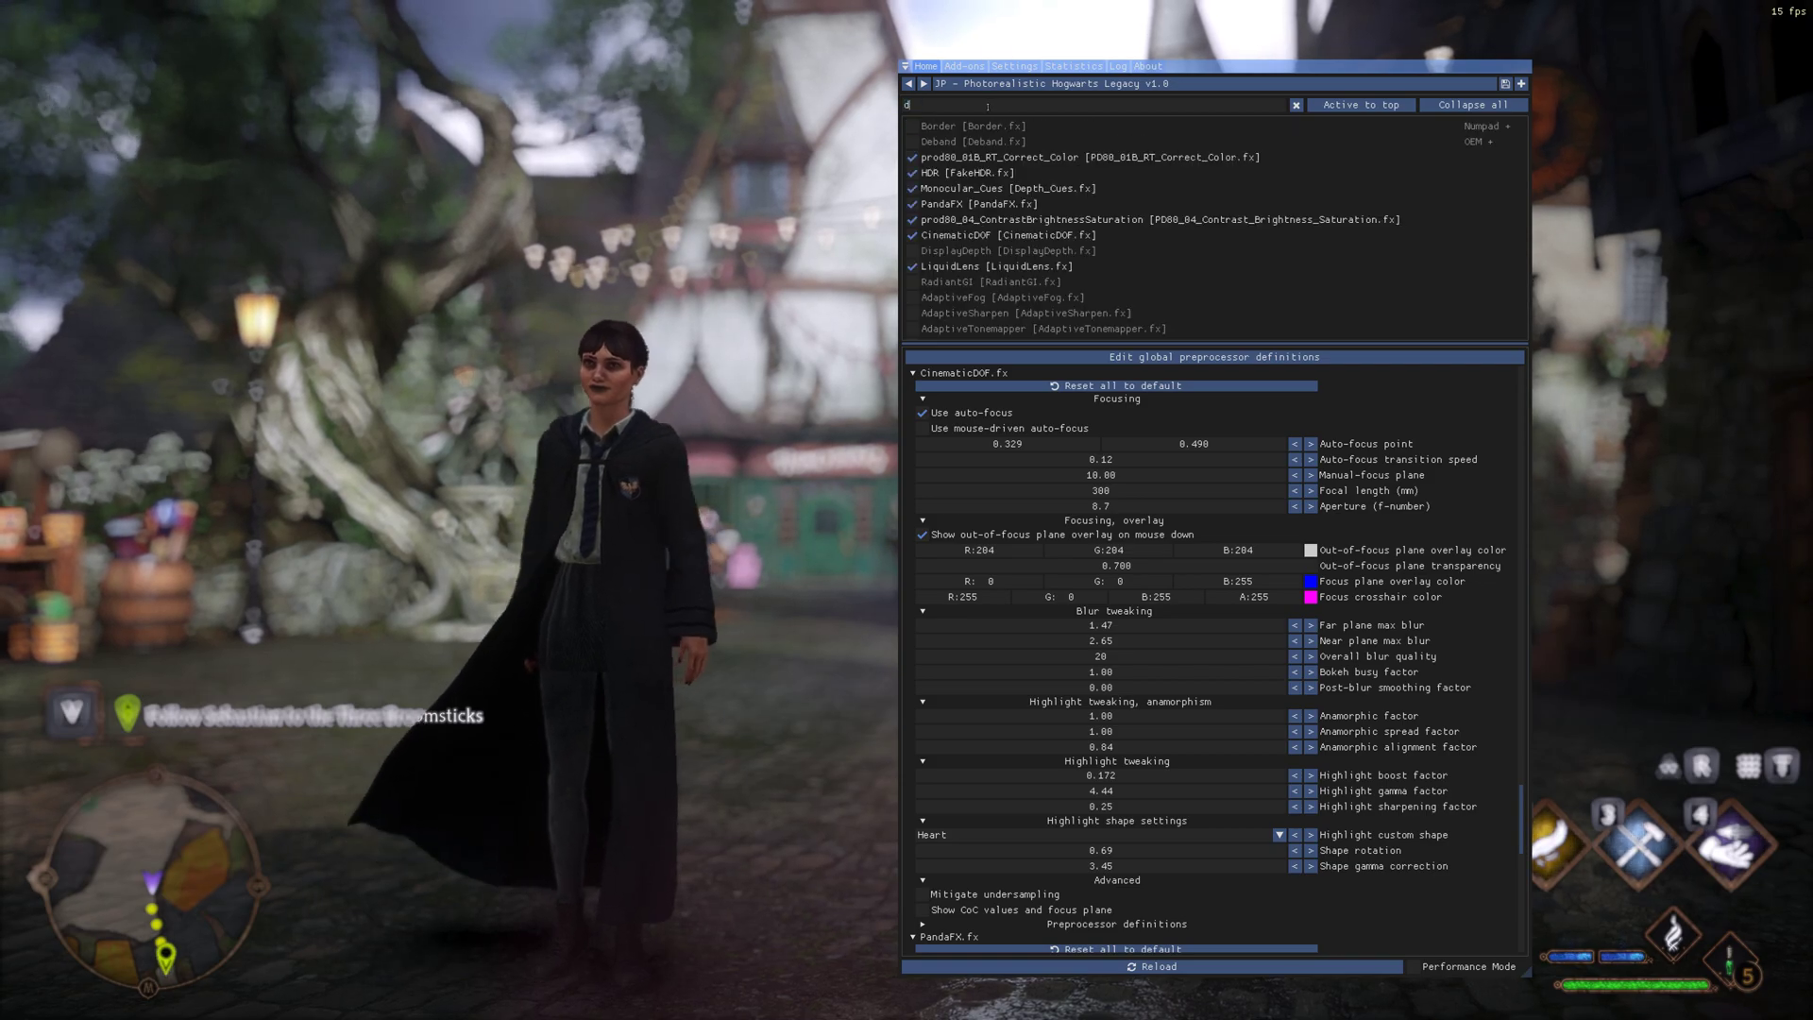
pyautogui.click(982, 132)
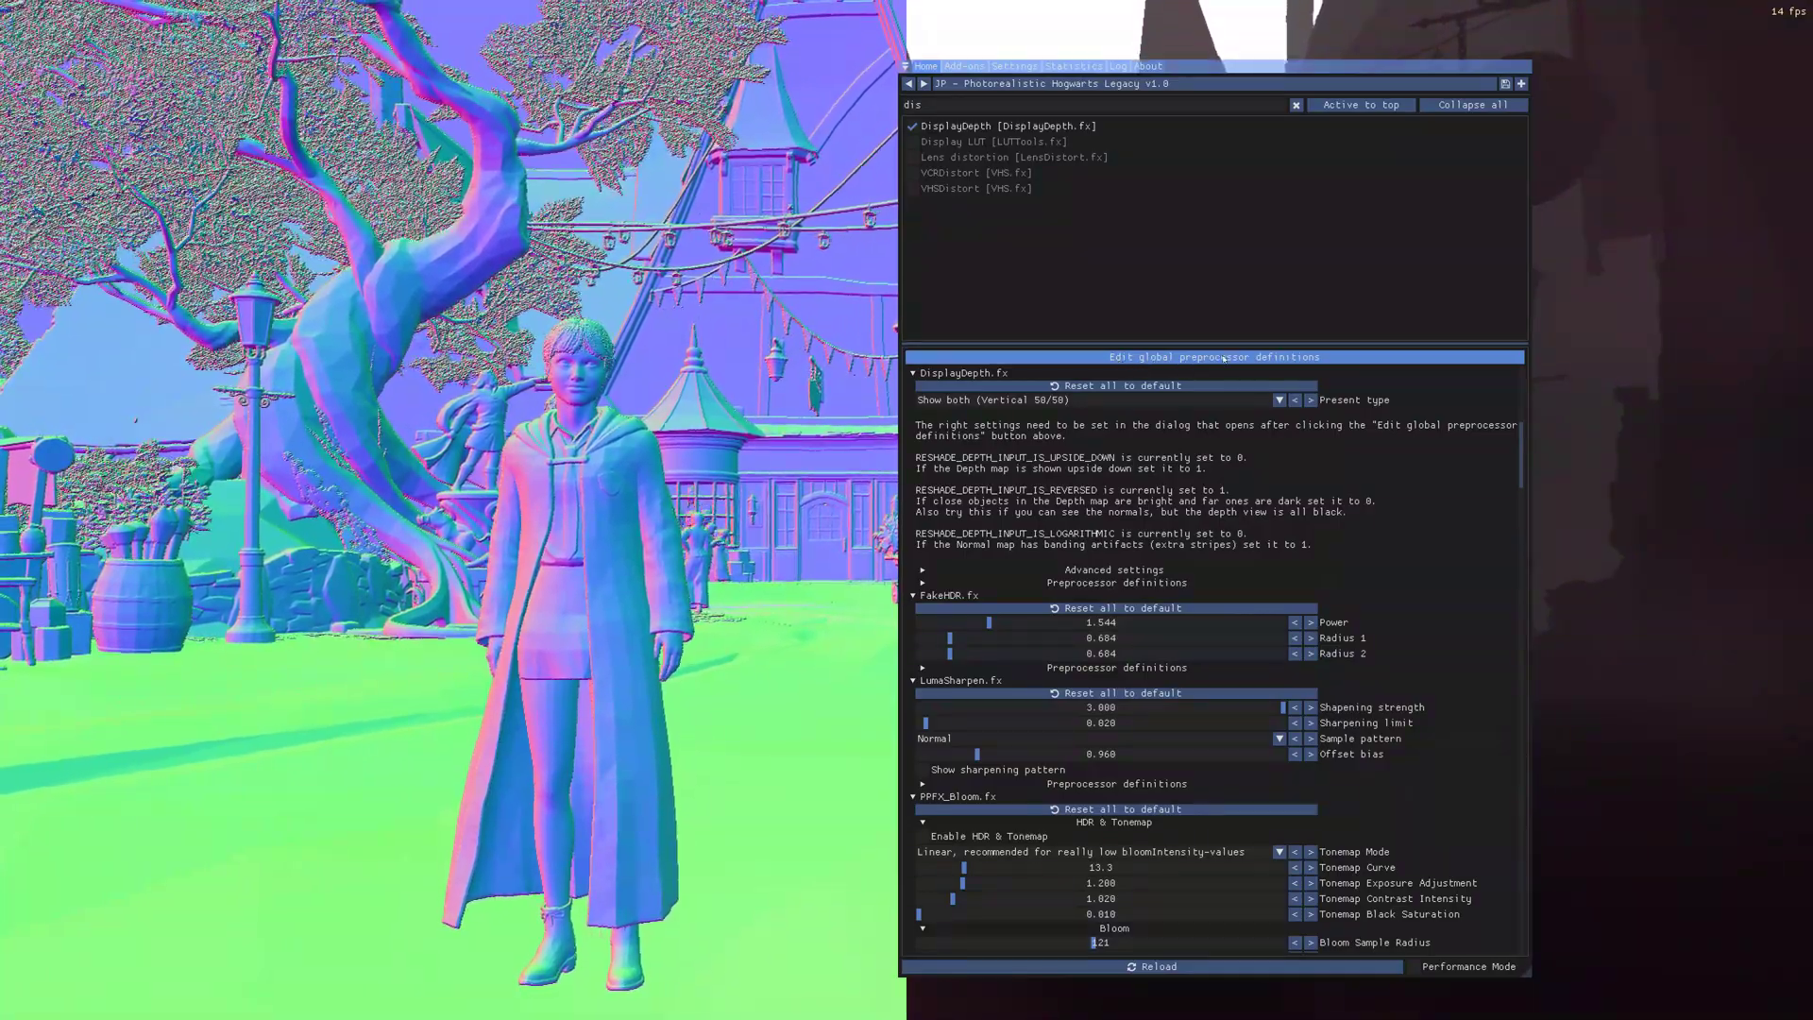
# Examine the global preprocessor definitions, reading the full name of the RESHADE_DEPTH_INPUT_IS_REVERSED entry, and close them.
pyautogui.click(1255, 360)
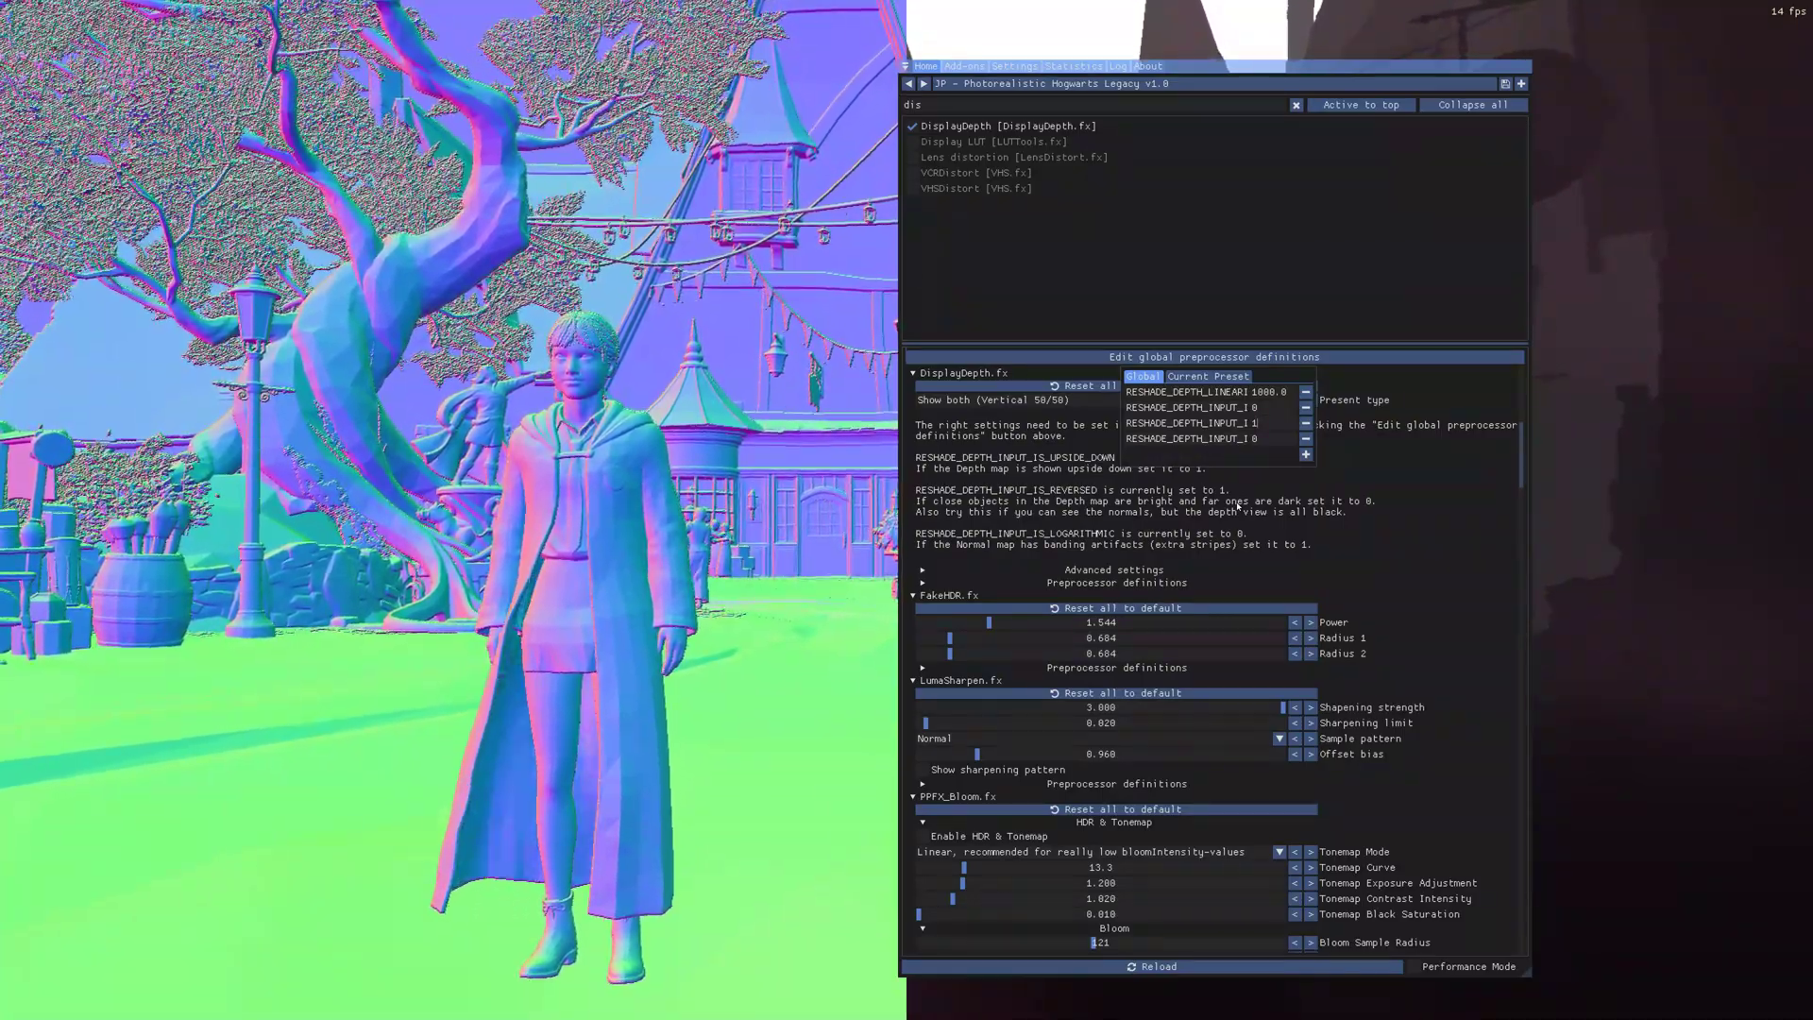
pyautogui.scroll(1, 984, 519)
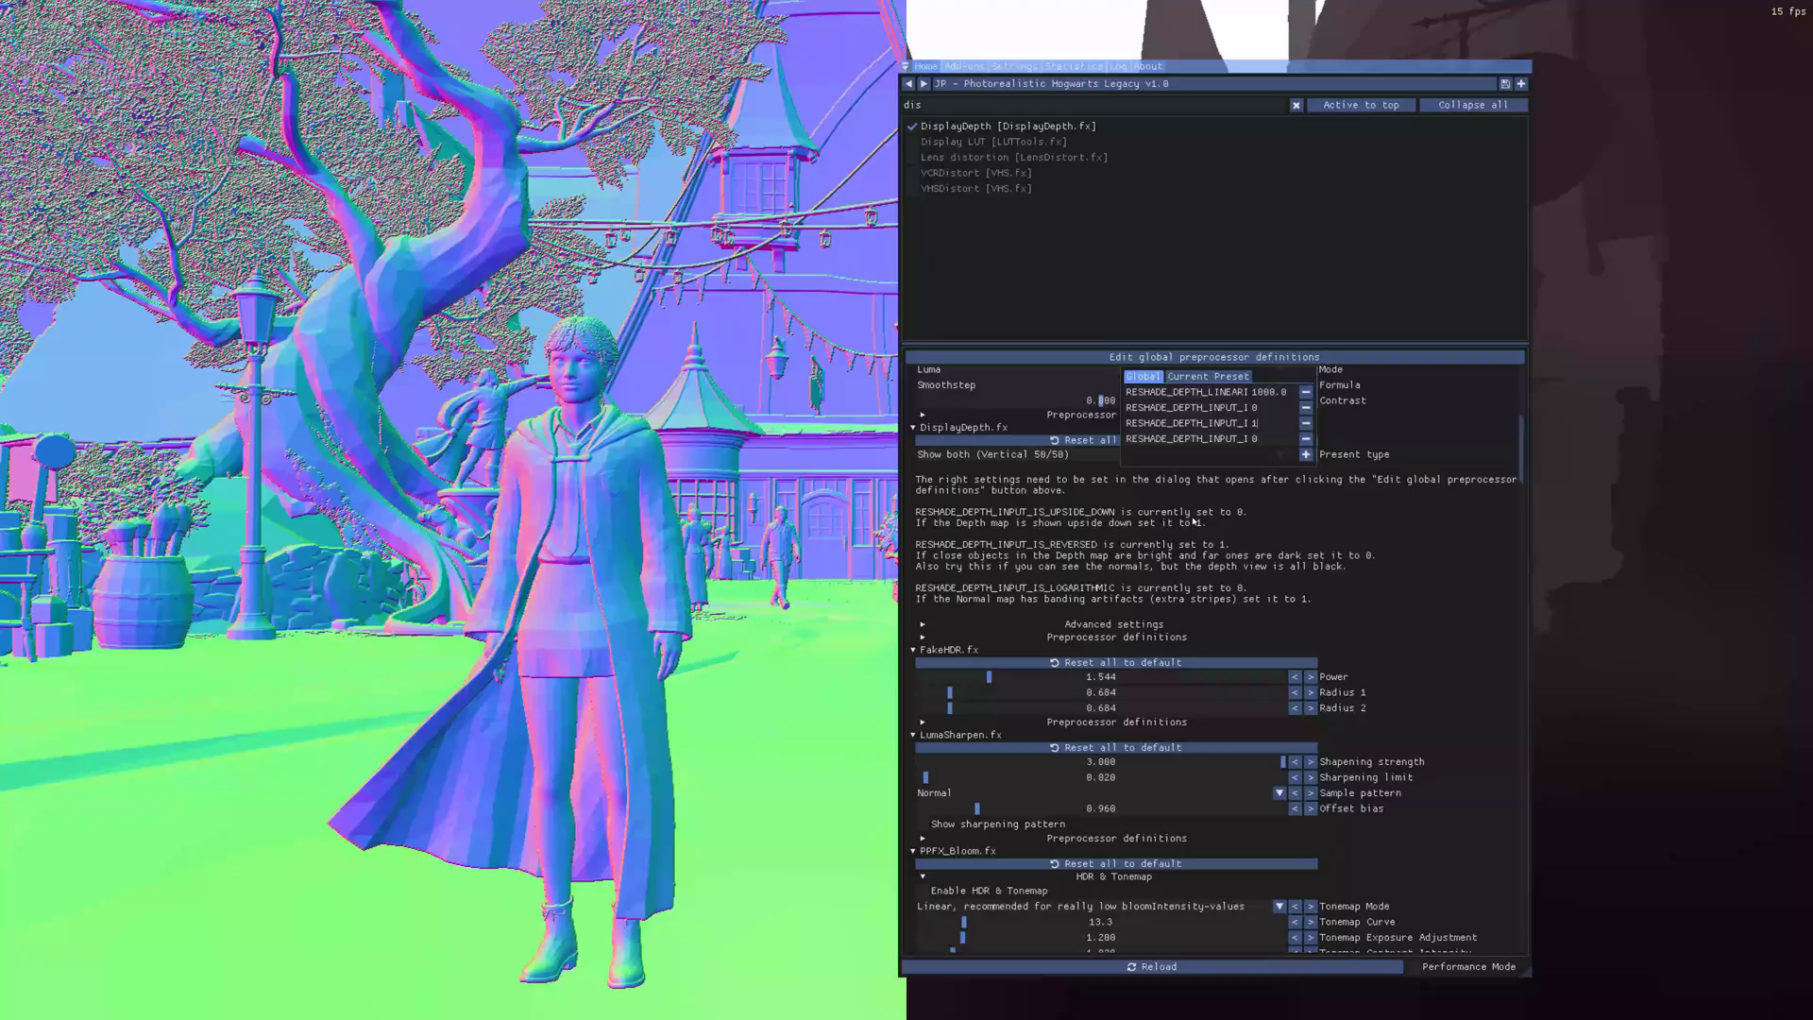
pyautogui.click(1227, 423)
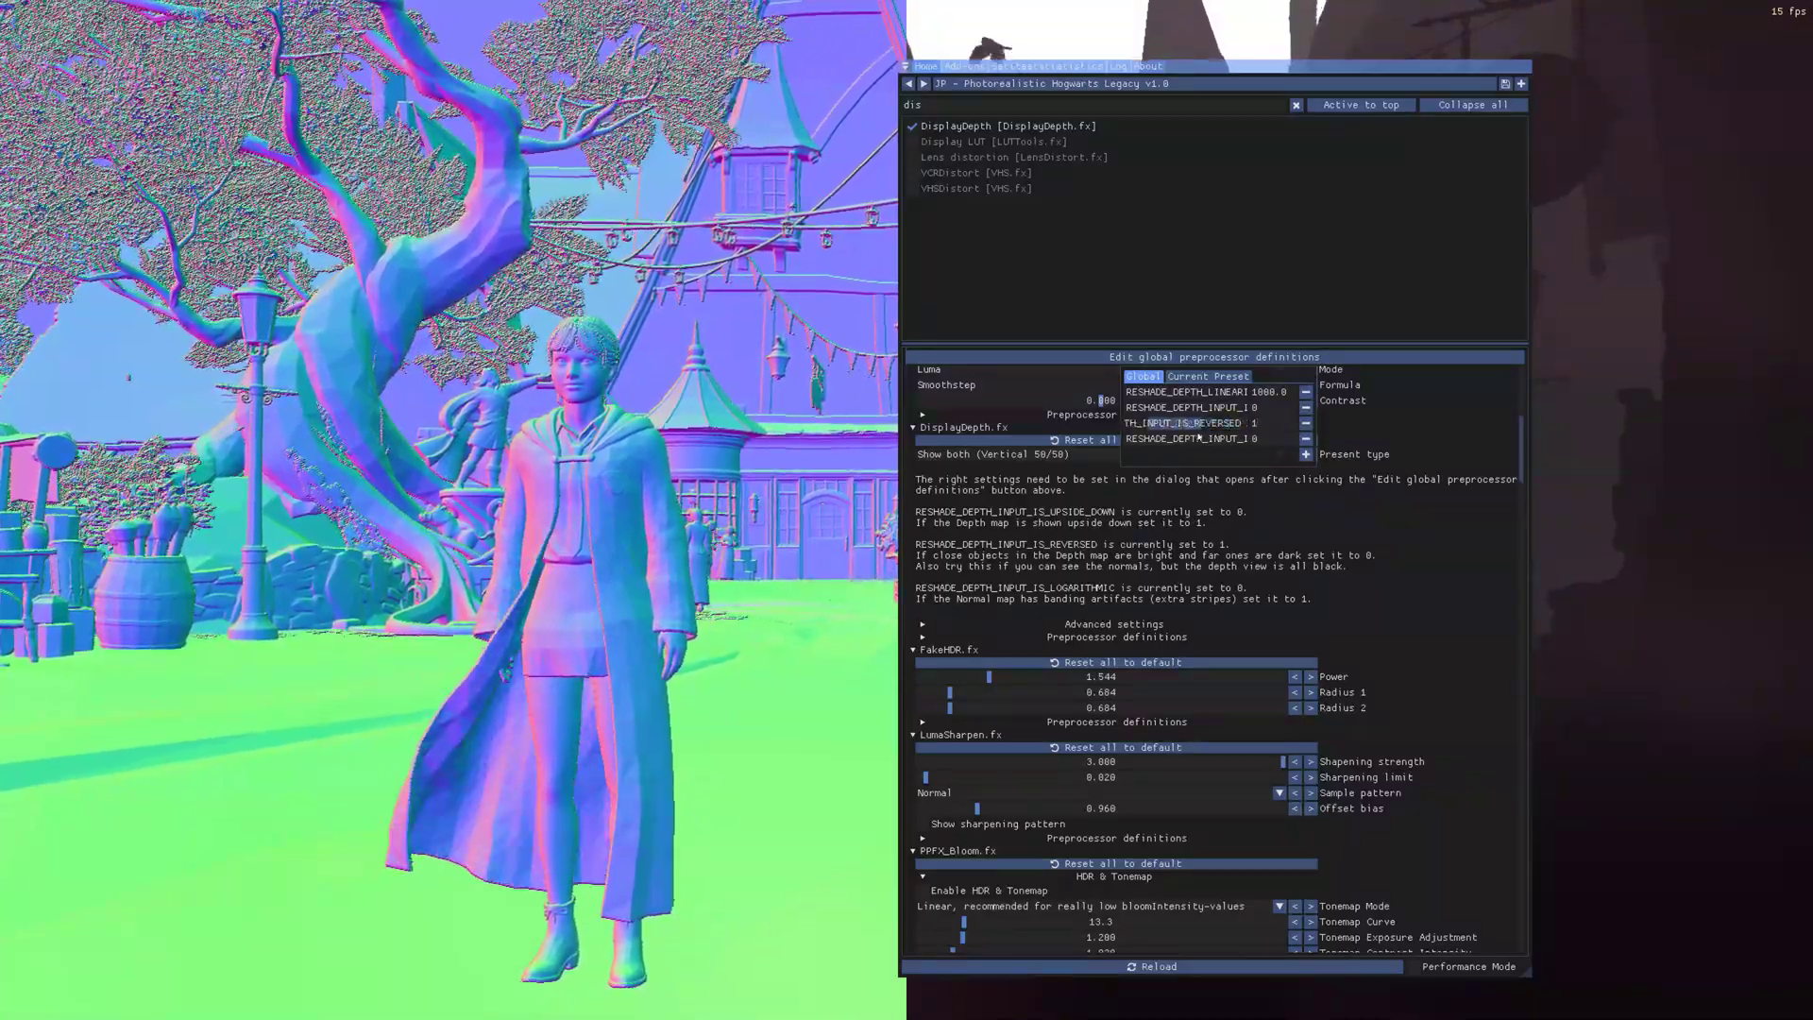
pyautogui.moveTo(1143, 427); pyautogui.dragTo(1089, 443)
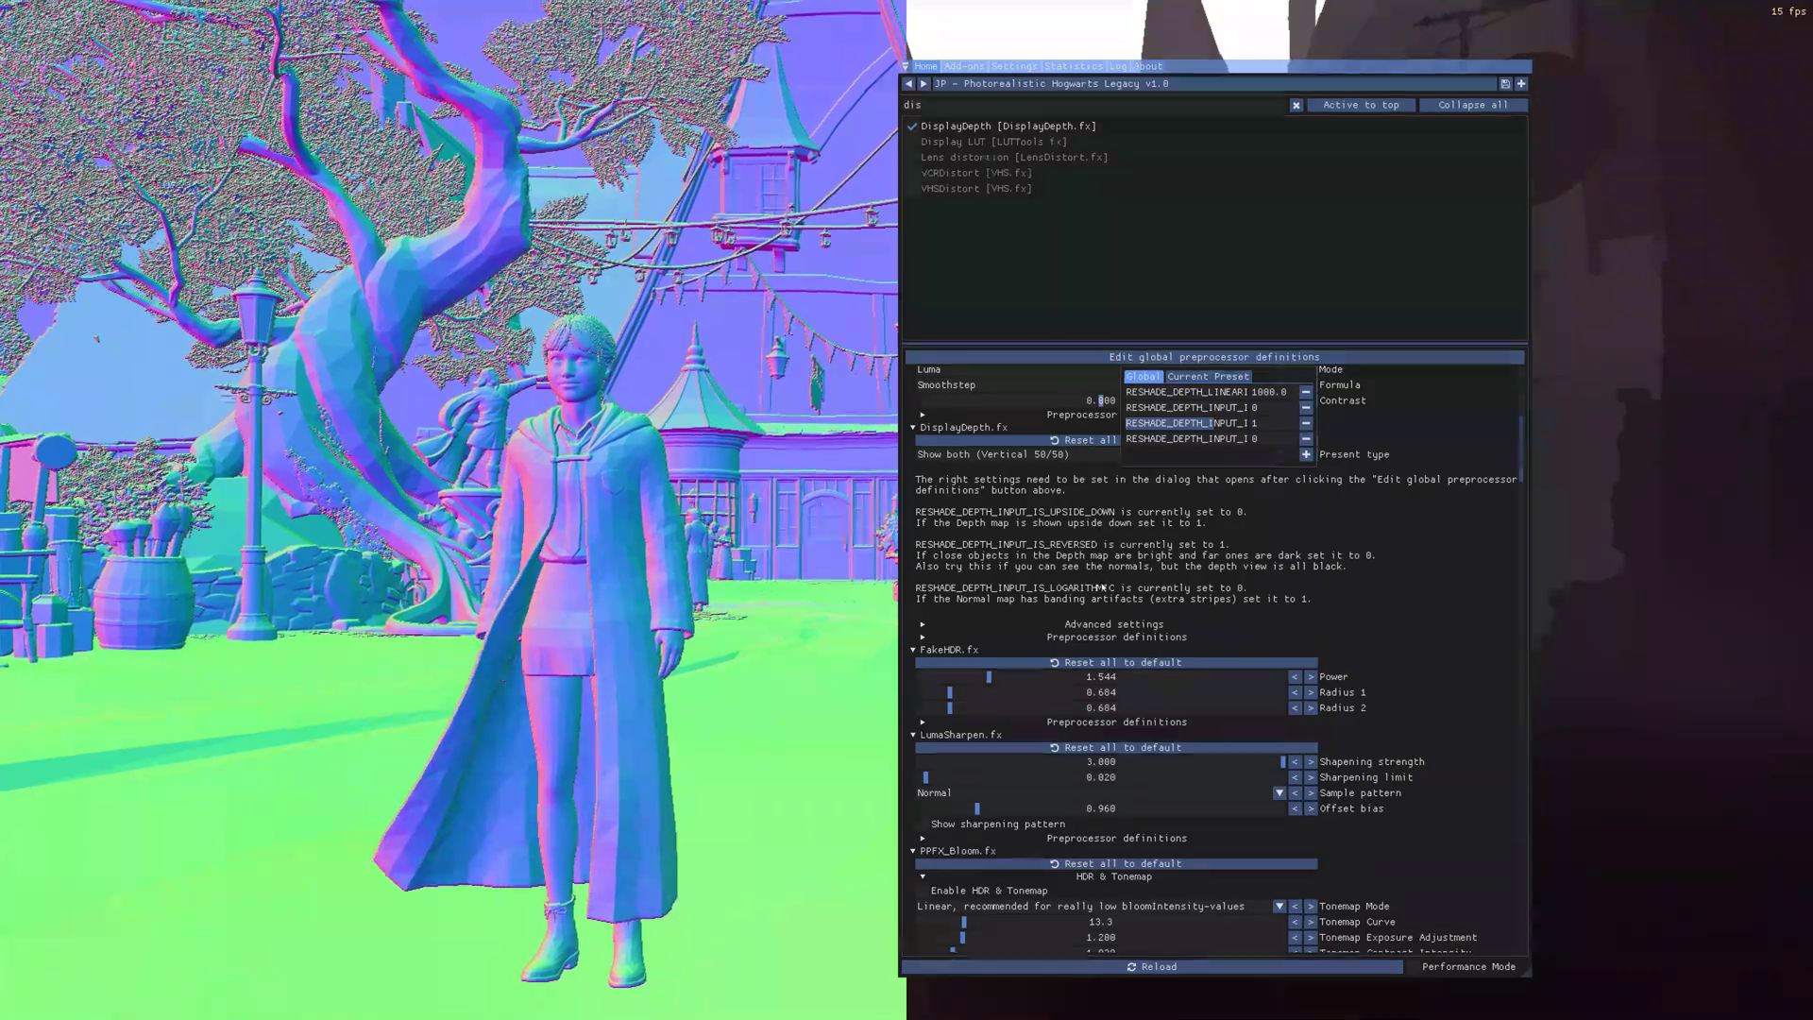
pyautogui.click(1102, 565)
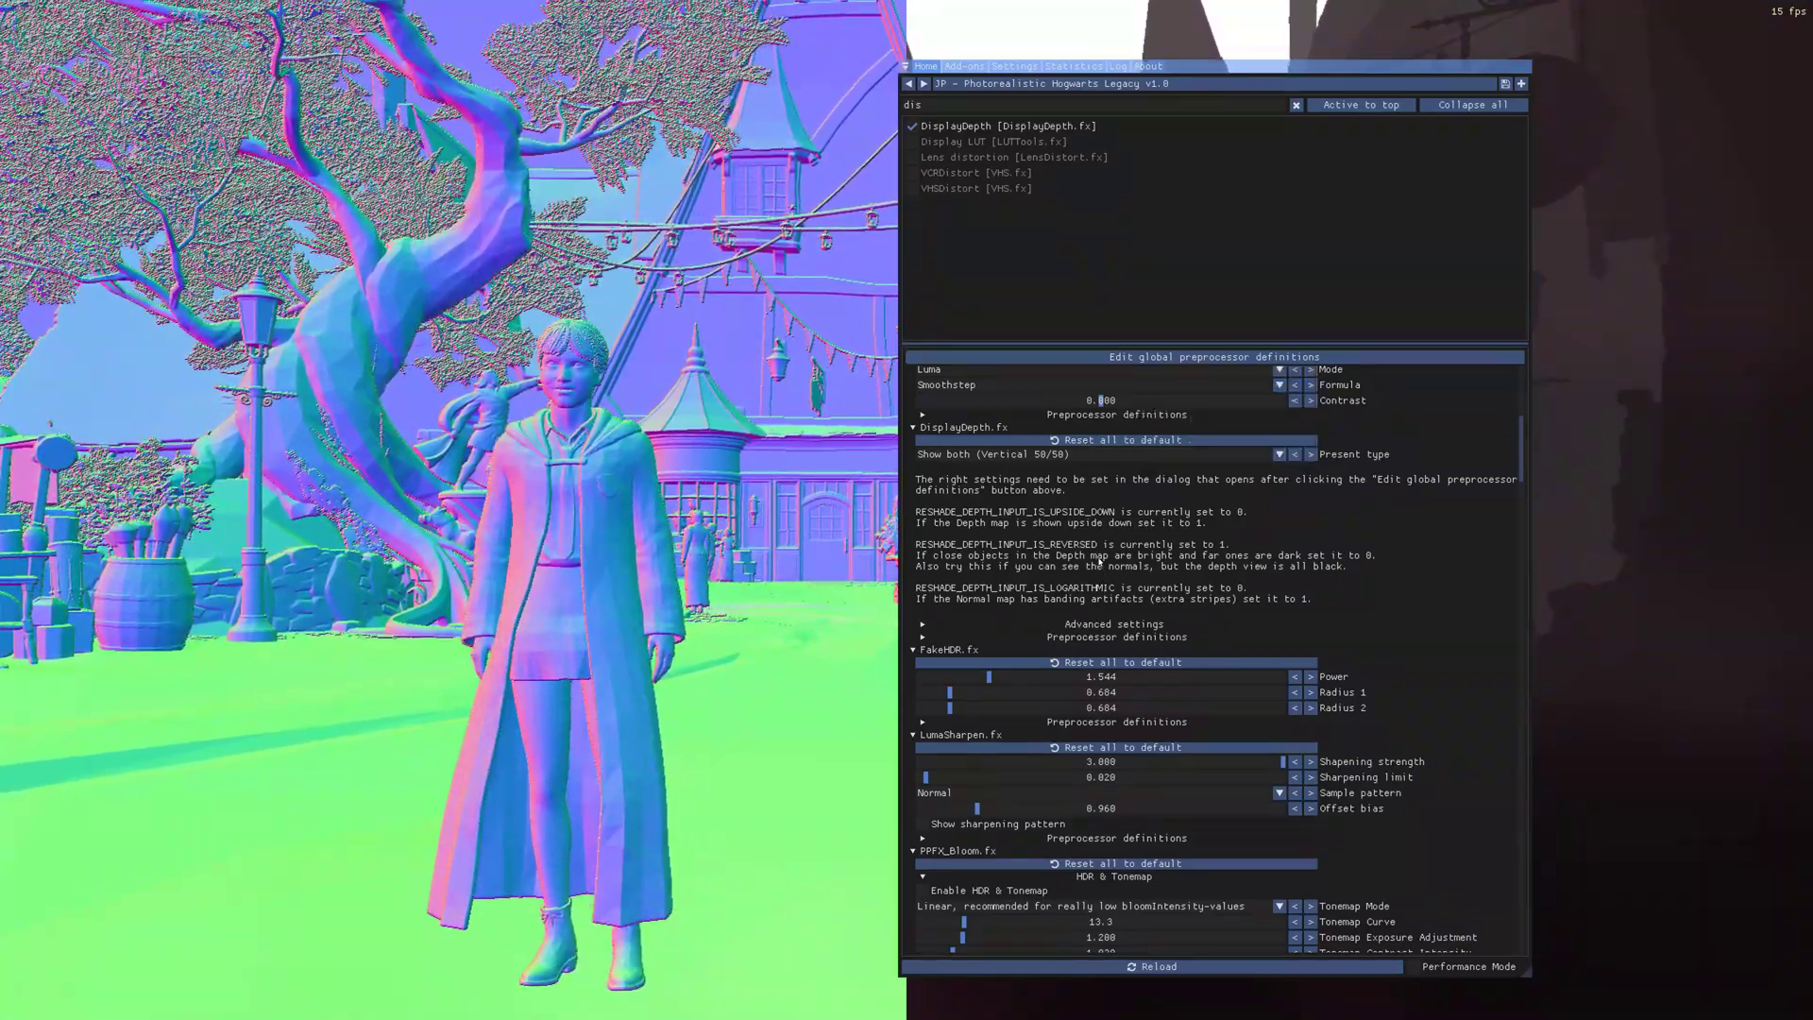
# Toggle DisplayDepth off and on to compare the views, and reopen the global preprocessor definitions.
pyautogui.click(1123, 358)
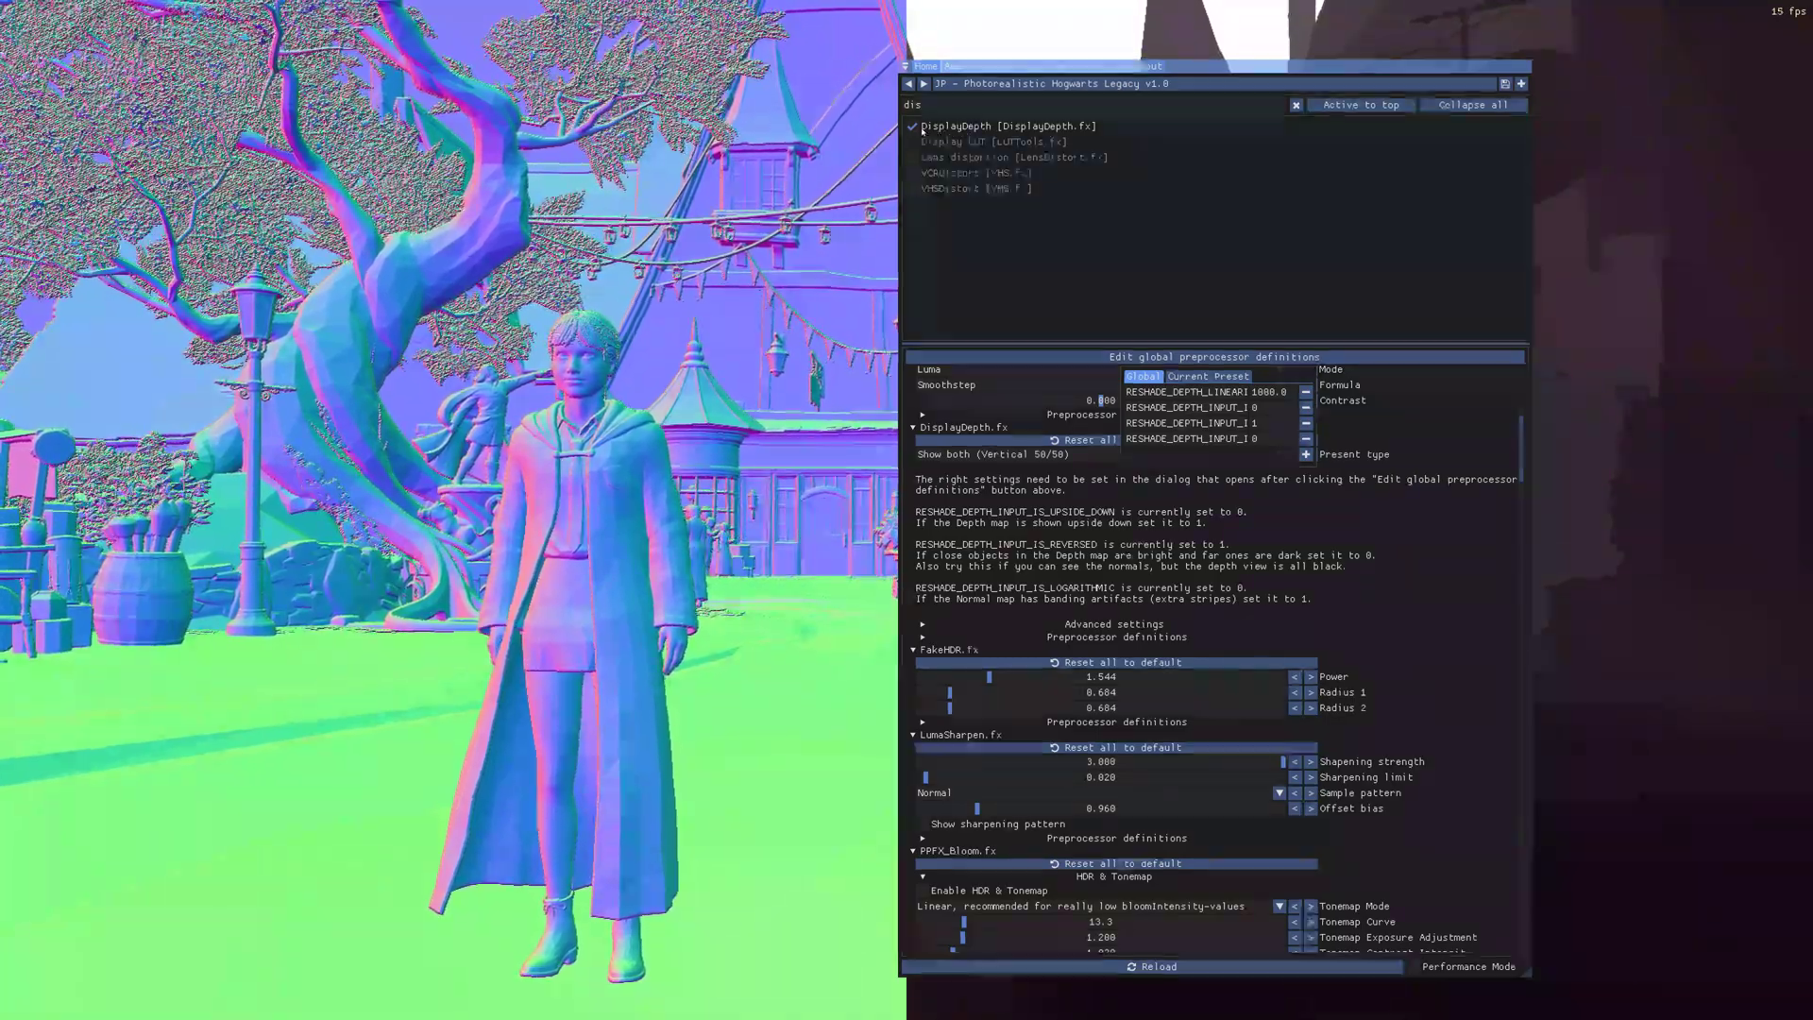
pyautogui.click(912, 125)
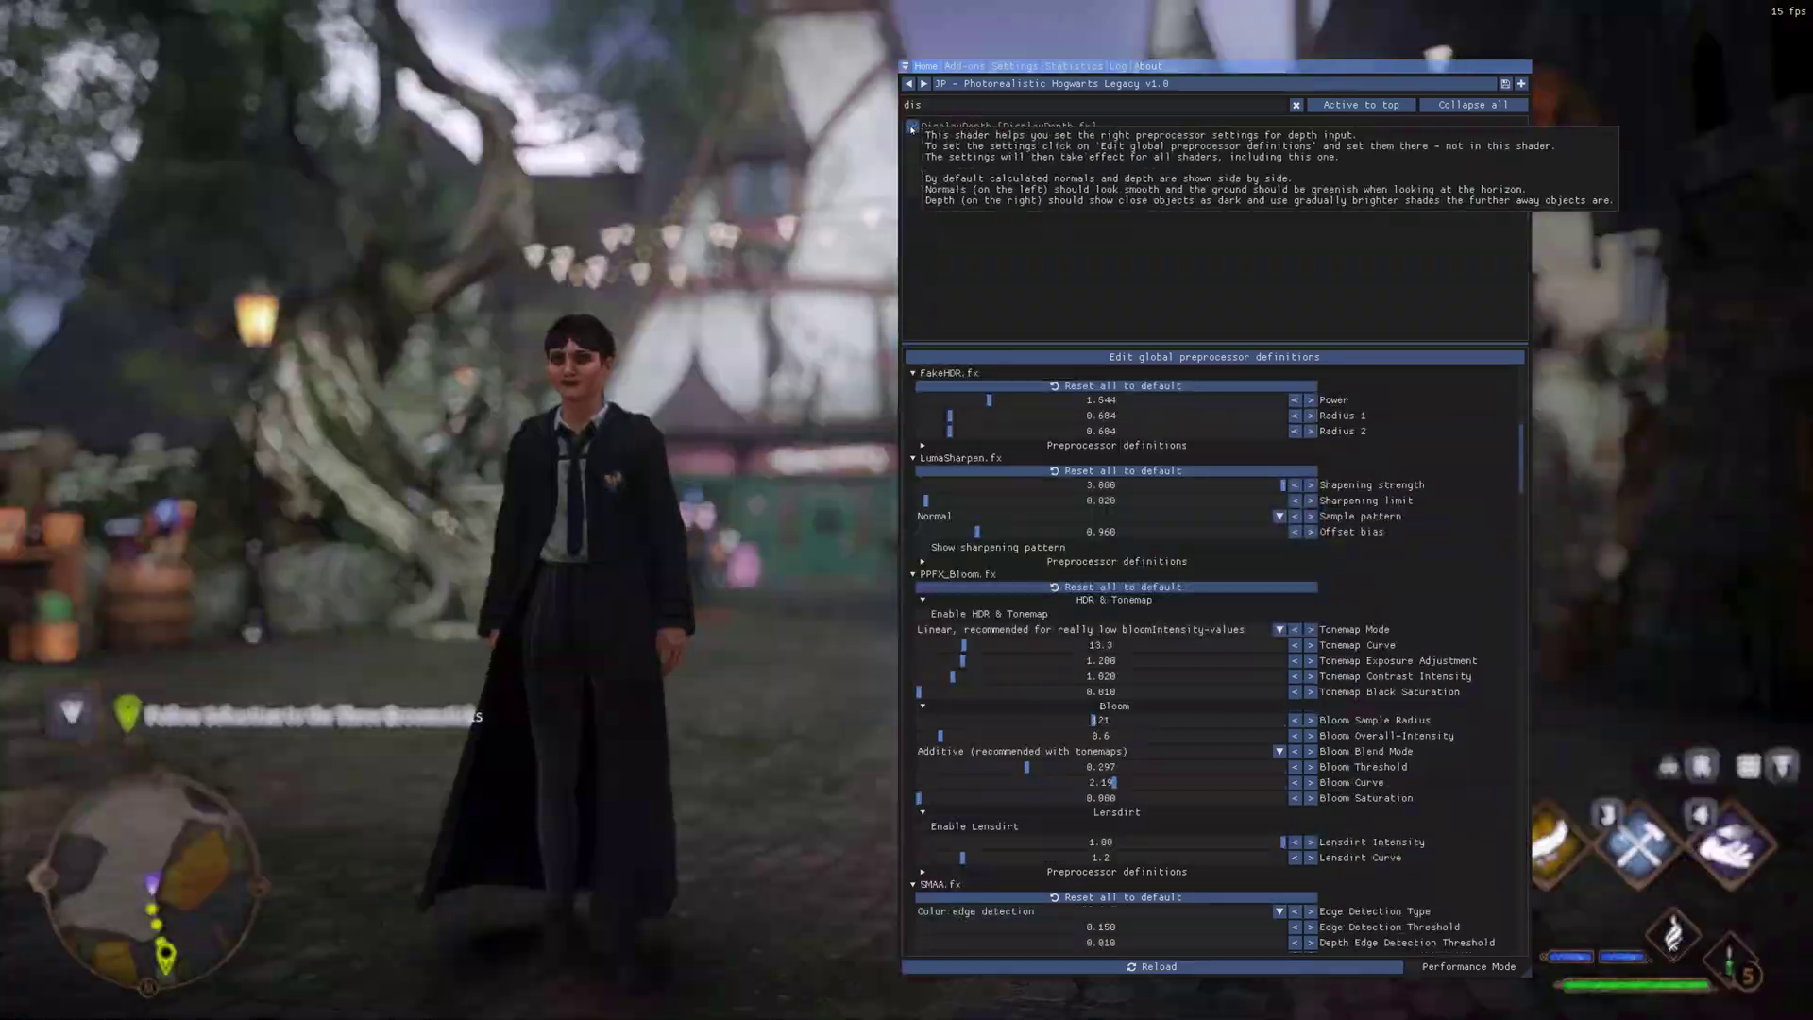
pyautogui.click(912, 126)
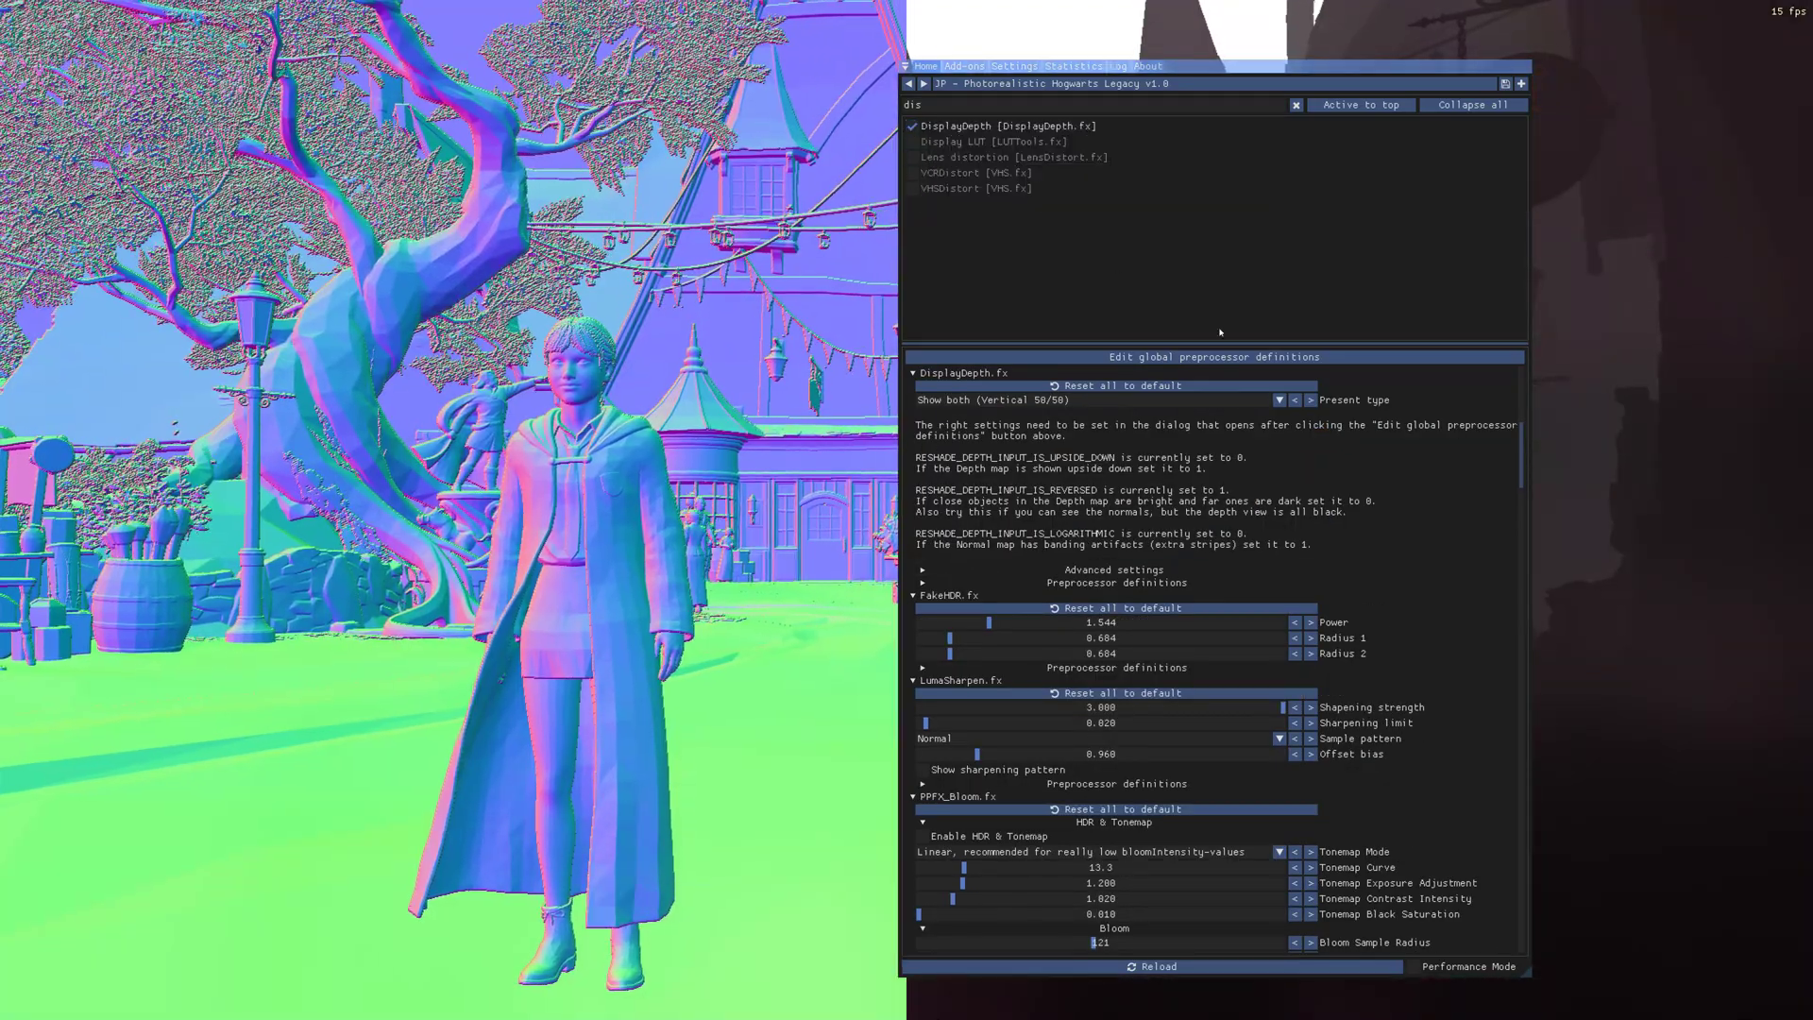
pyautogui.click(1227, 357)
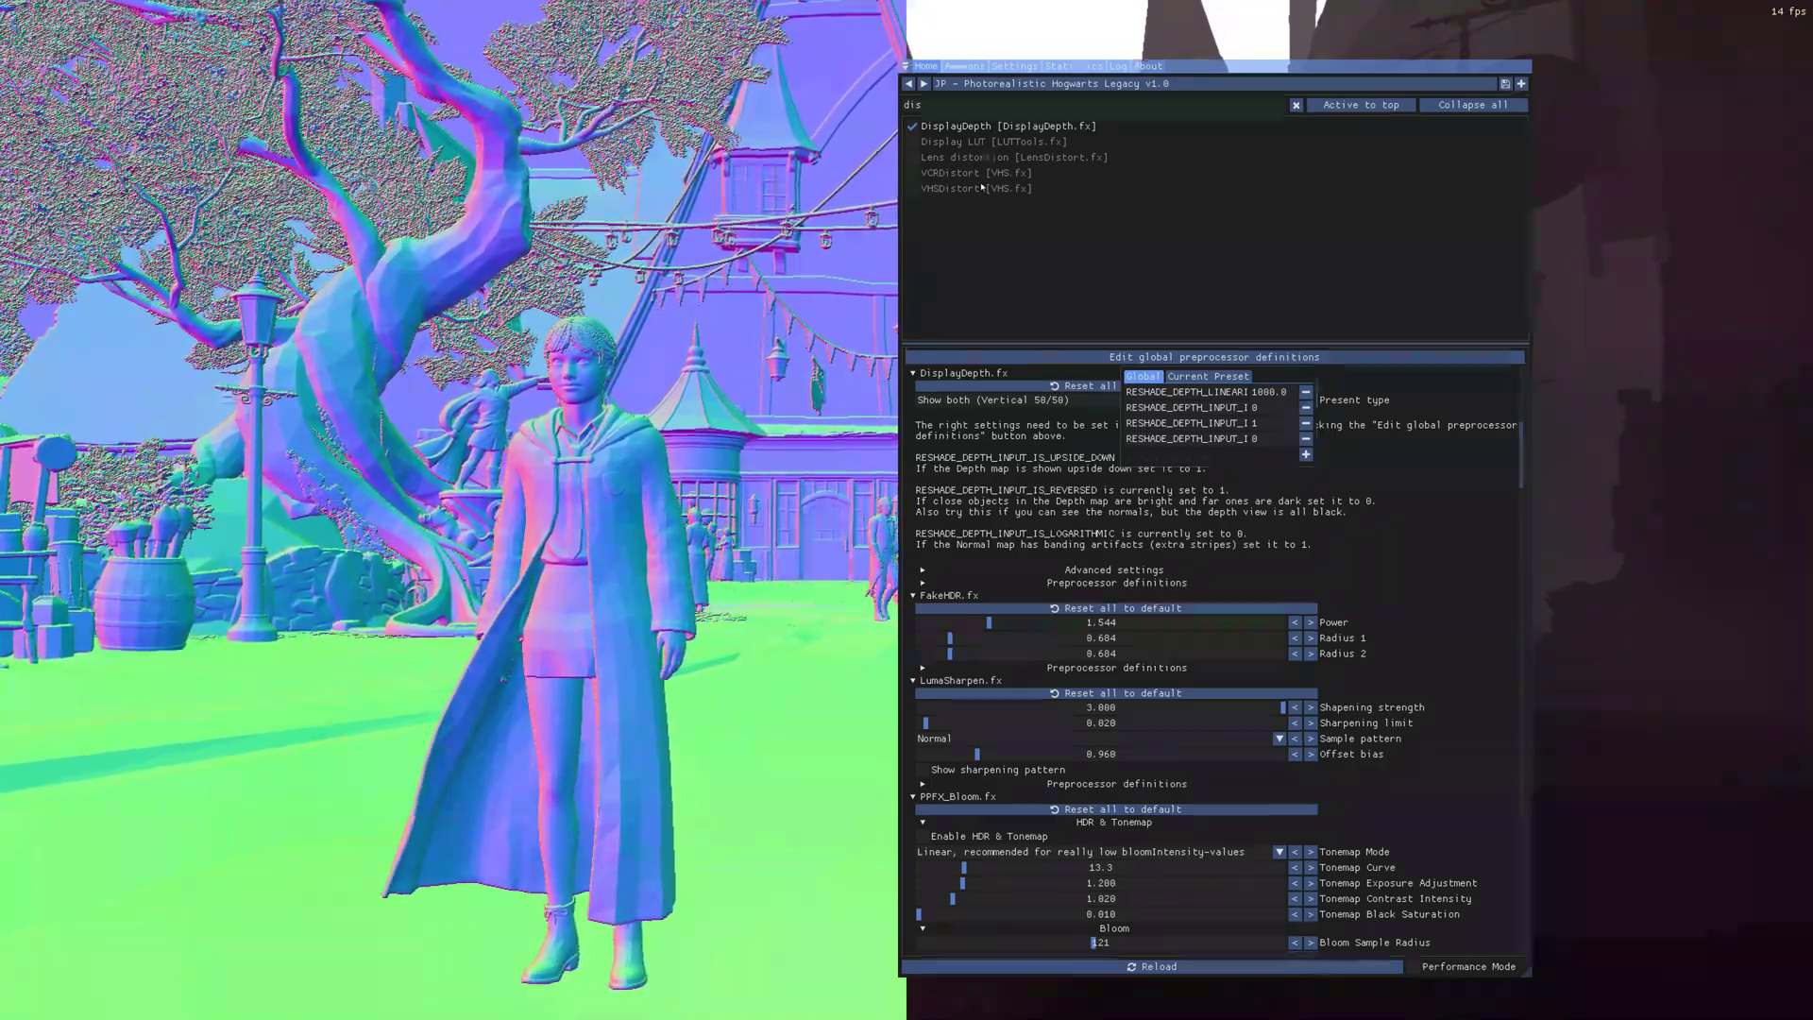
# Close the global preprocessor definitions and disable the DisplayDepth effect to return to the normal game view.
pyautogui.click(982, 135)
pyautogui.click(982, 132)
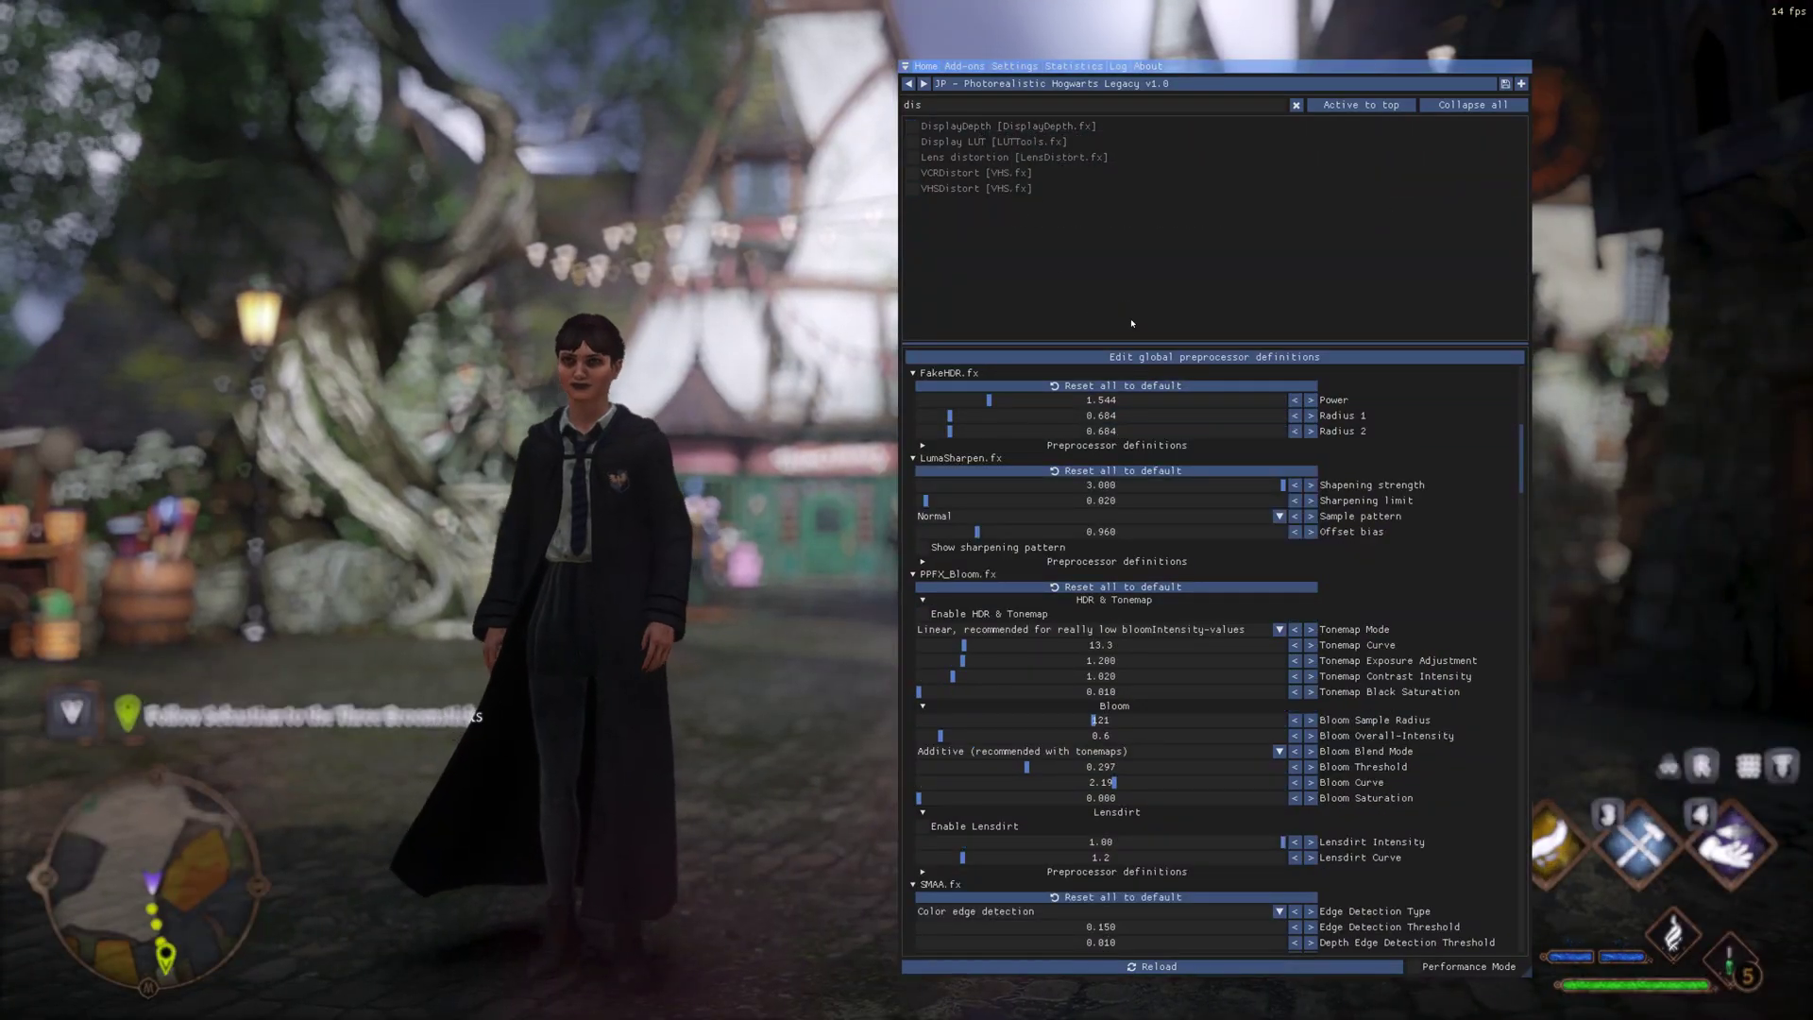
# Set RESHADE_DEPTH_INPUT_IS_REVERSED to 0 in the global preprocessor definitions and apply the change.
pyautogui.click(1124, 358)
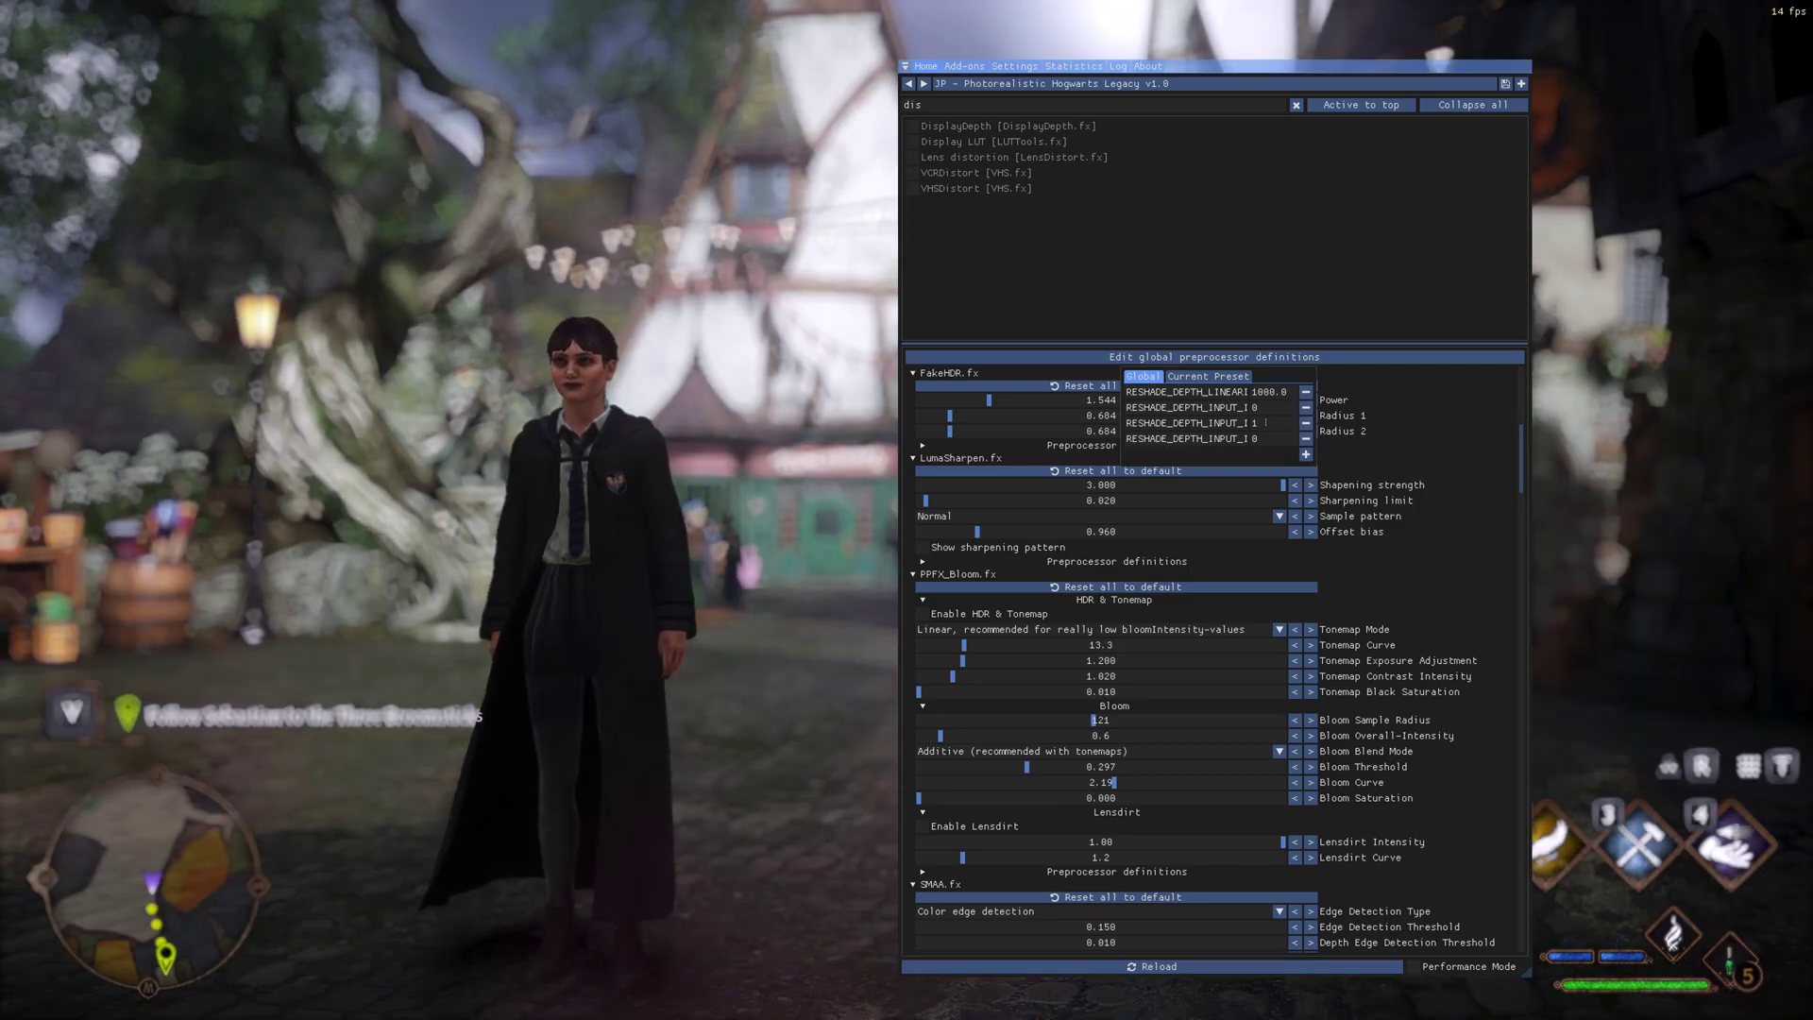
pyautogui.click(1266, 422)
pyautogui.press('BackSpace')
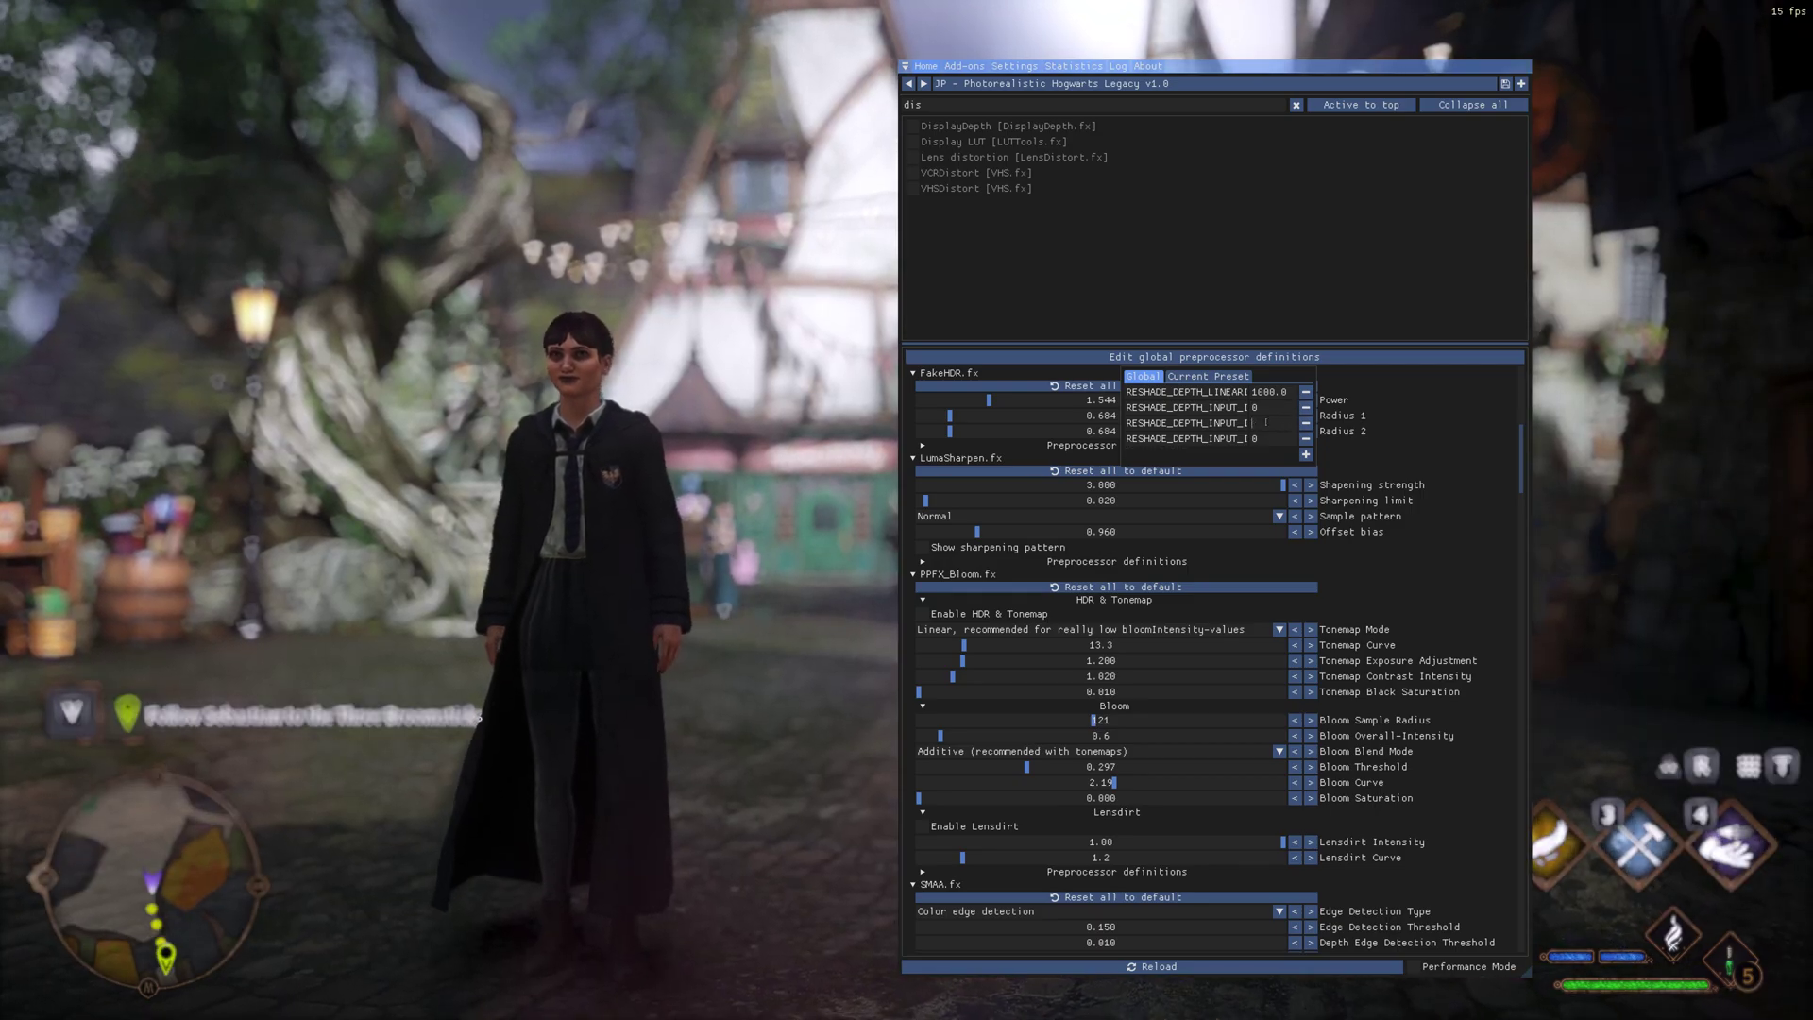
pyautogui.click(1468, 443)
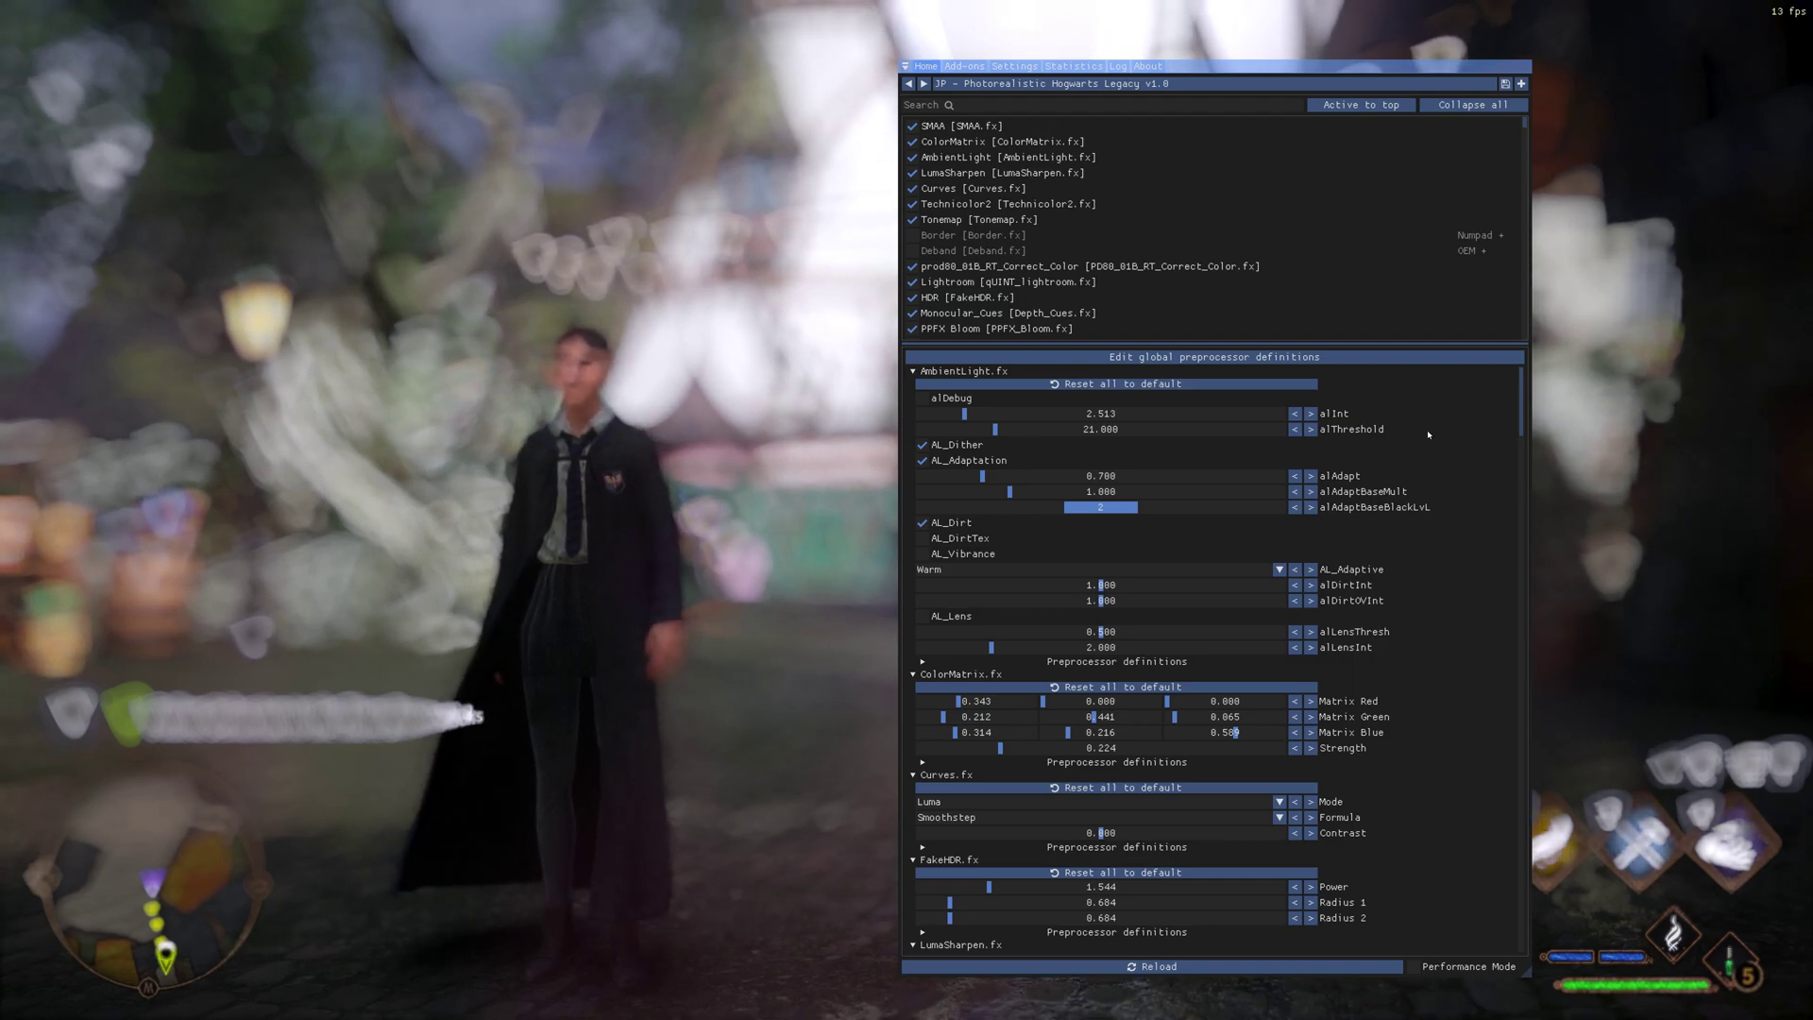
# Set RESHADE_DEPTH_INPUT_IS_REVERSED back to 1 in the global preprocessor definitions and apply it.
pyautogui.click(1391, 360)
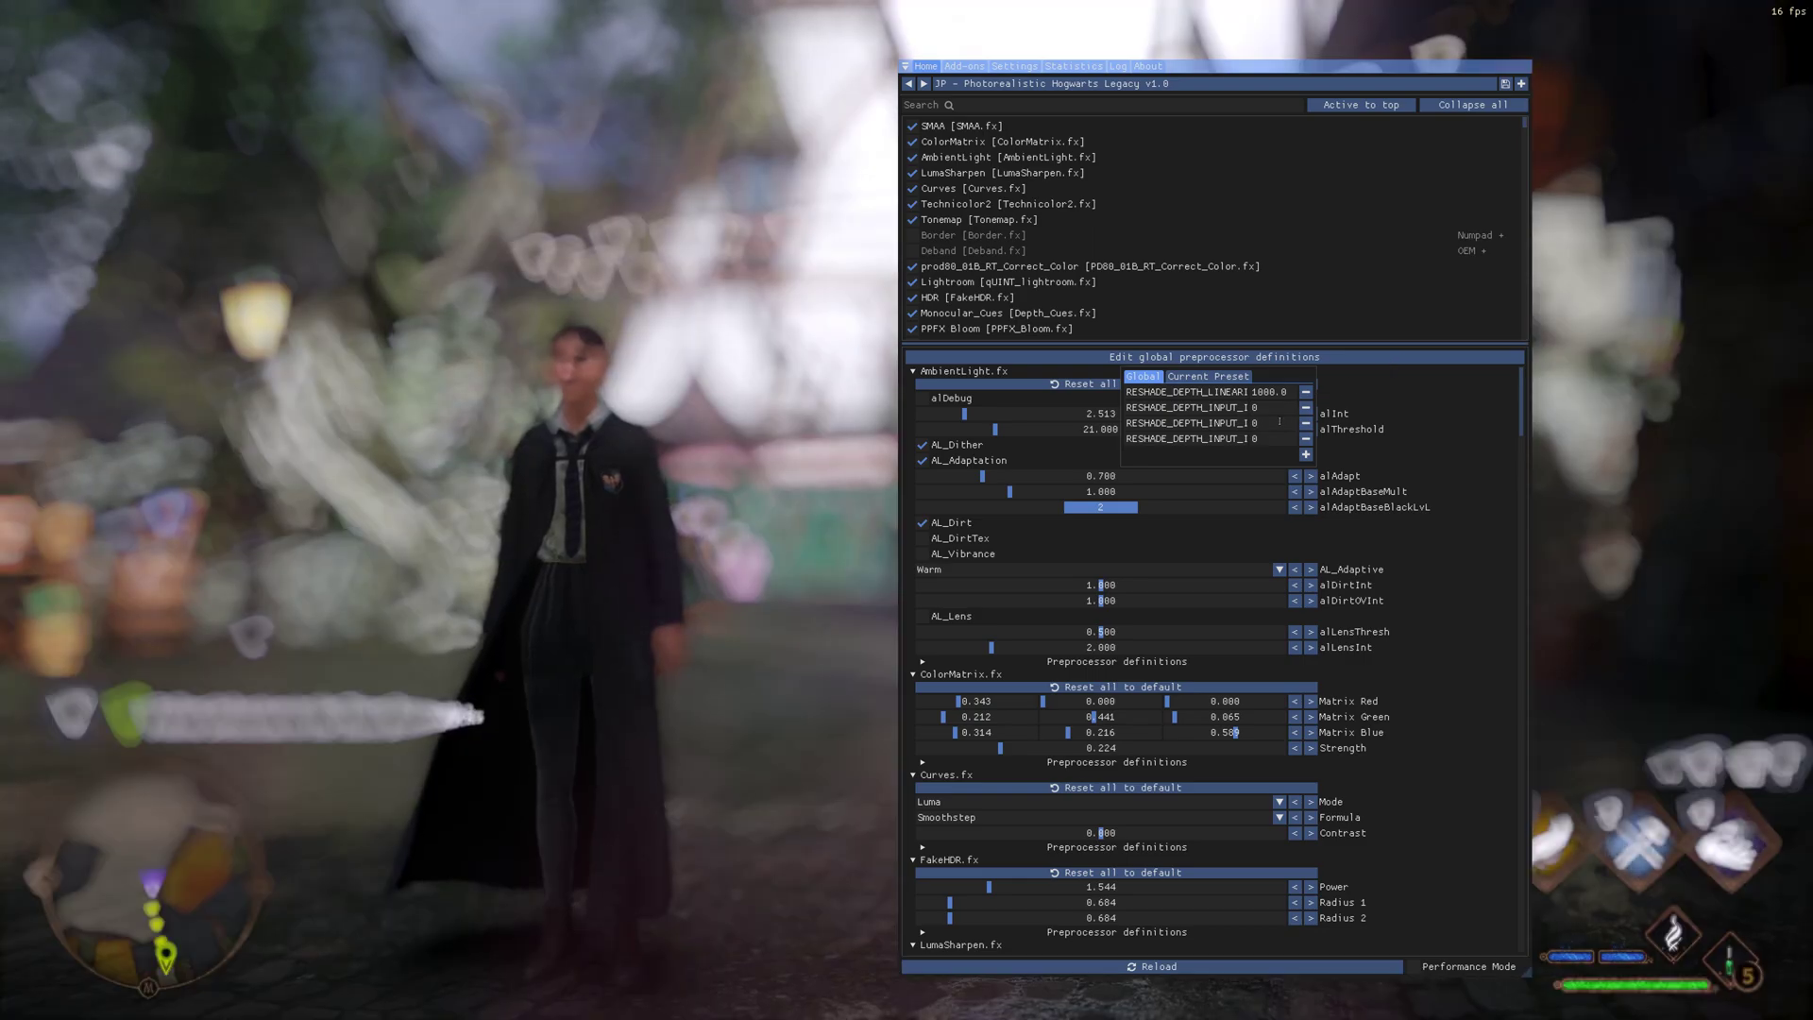
pyautogui.click(1279, 421)
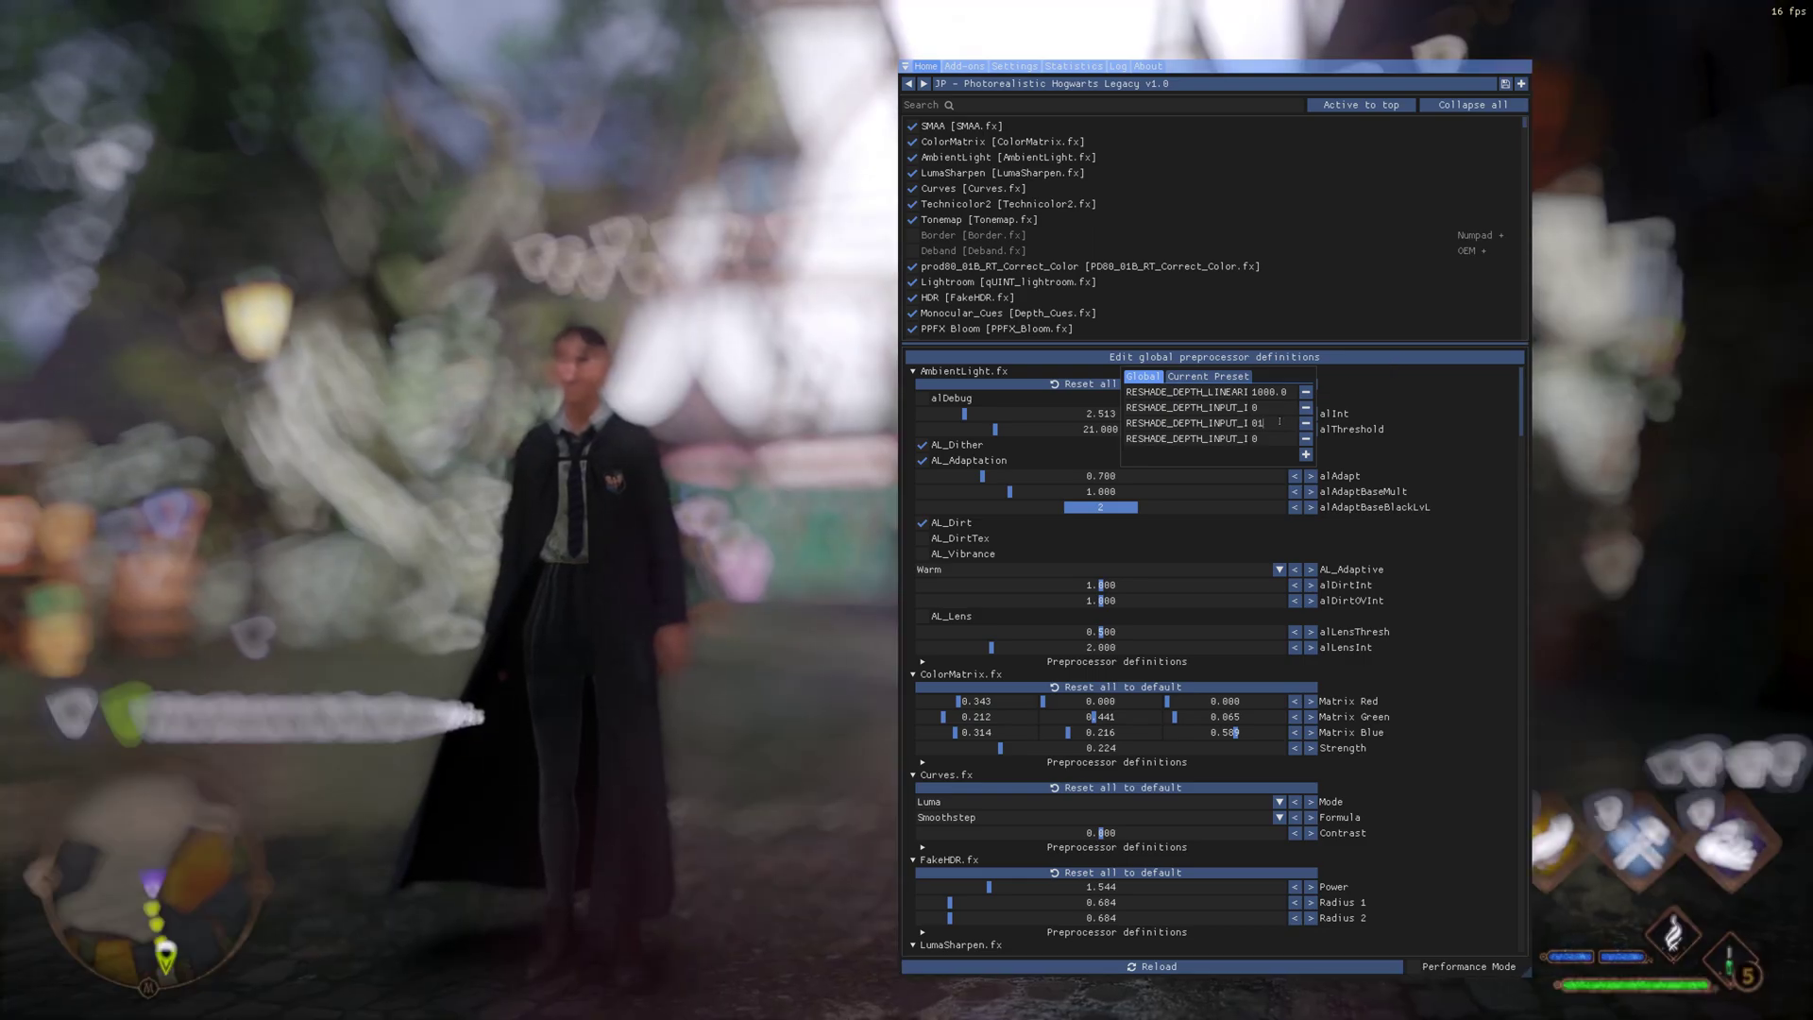
pyautogui.press('BackSpace')
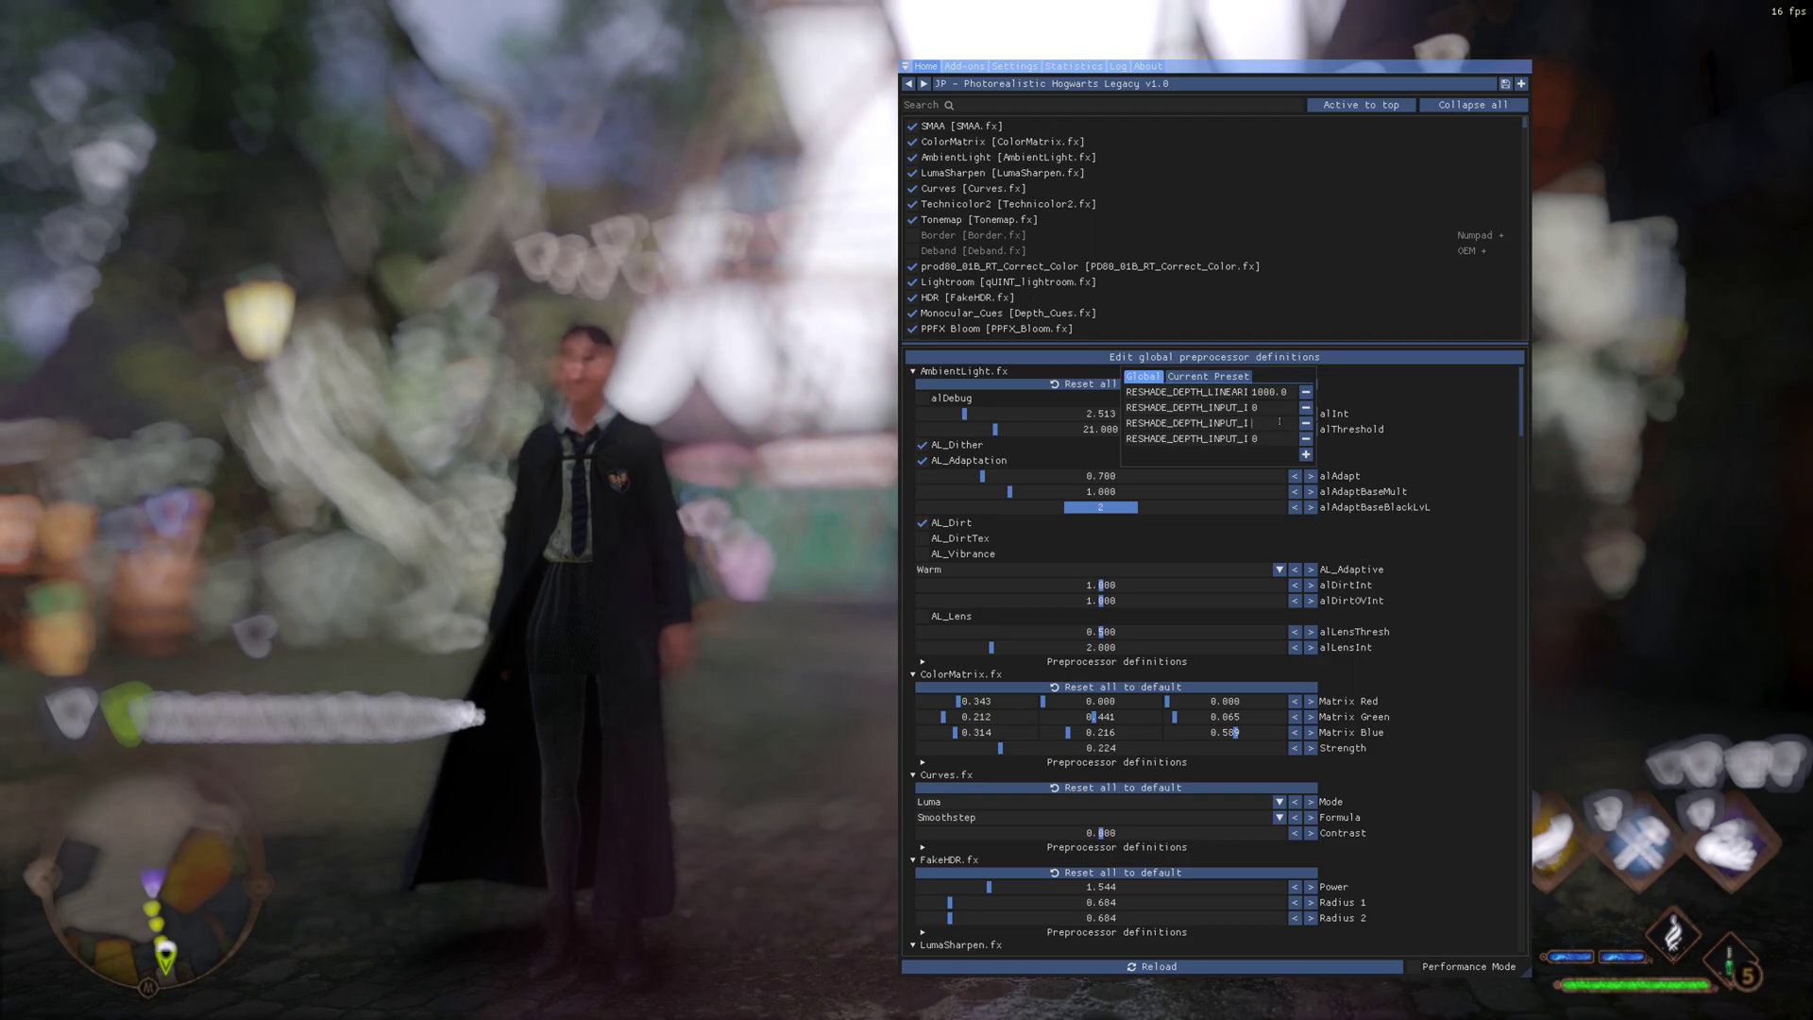
pyautogui.click(1438, 447)
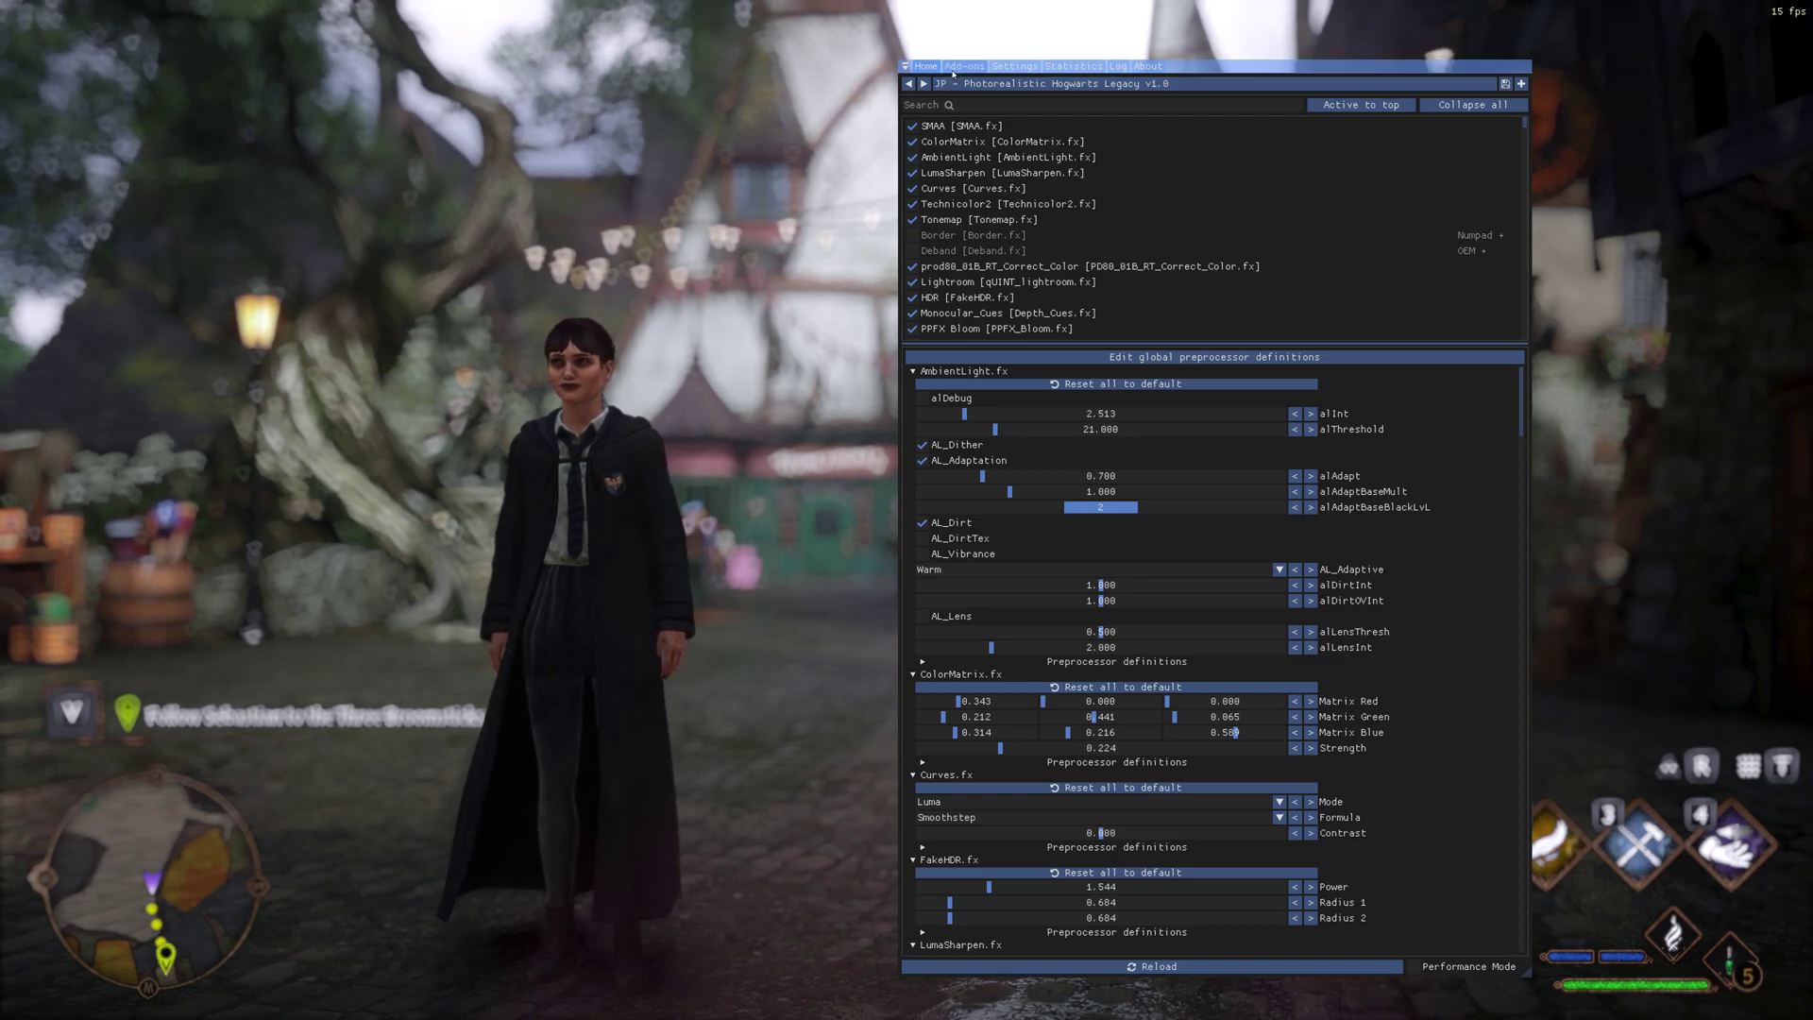
# Disable the aspect ratio heuristics and both depth buffer copy options of the Generic Depth add-on.
pyautogui.click(953, 68)
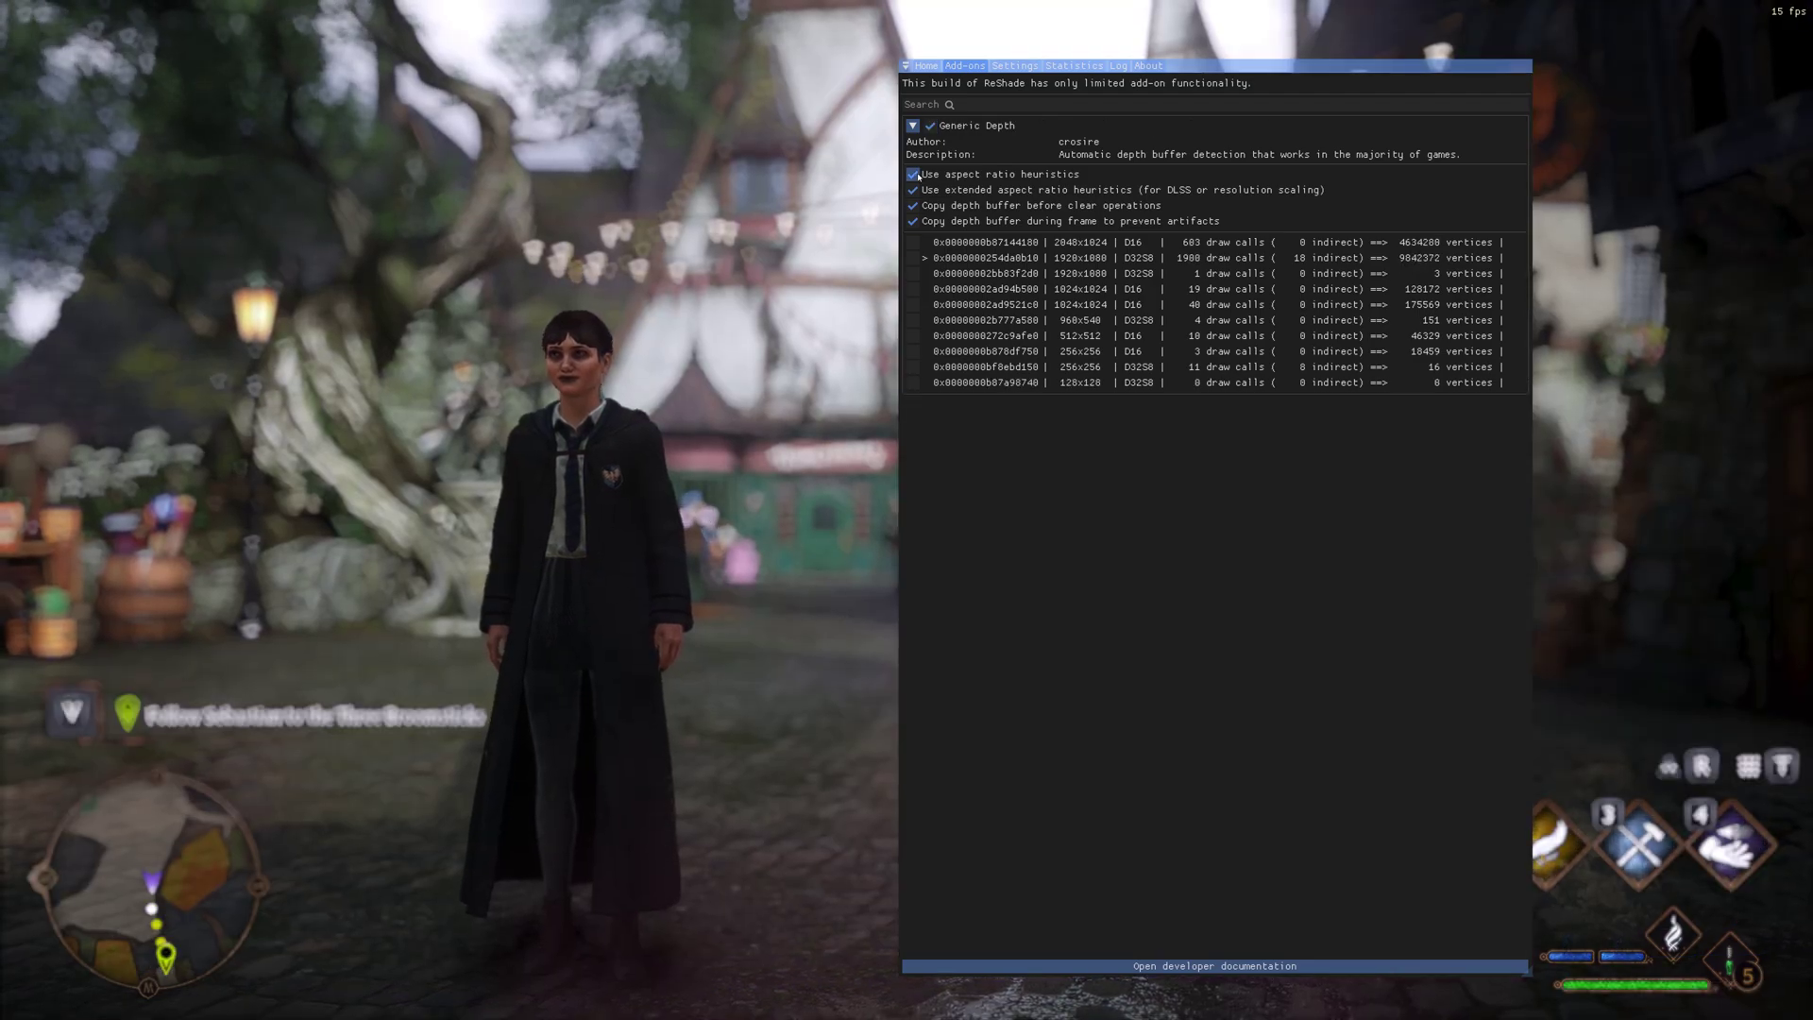
pyautogui.click(913, 174)
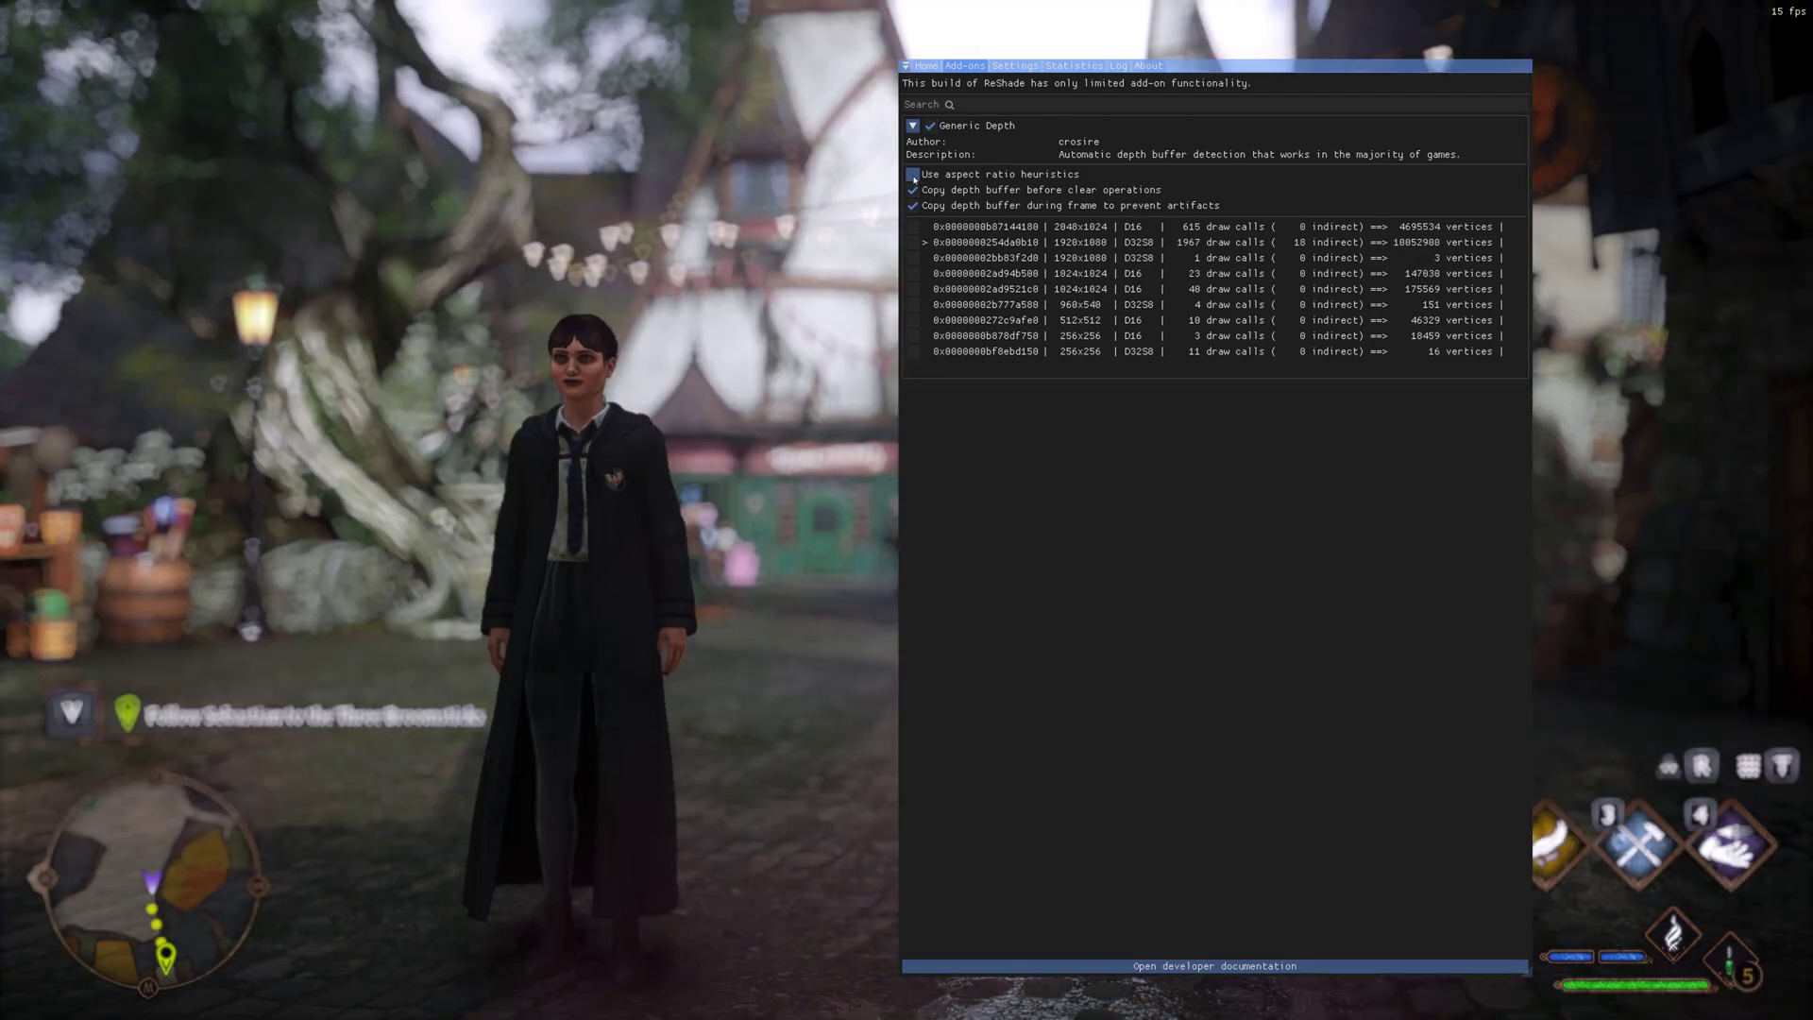
pyautogui.click(913, 190)
pyautogui.click(913, 205)
# Re-enable all four Generic Depth options, toggling the extended aspect ratio heuristics off and on to compare their effect.
pyautogui.click(913, 175)
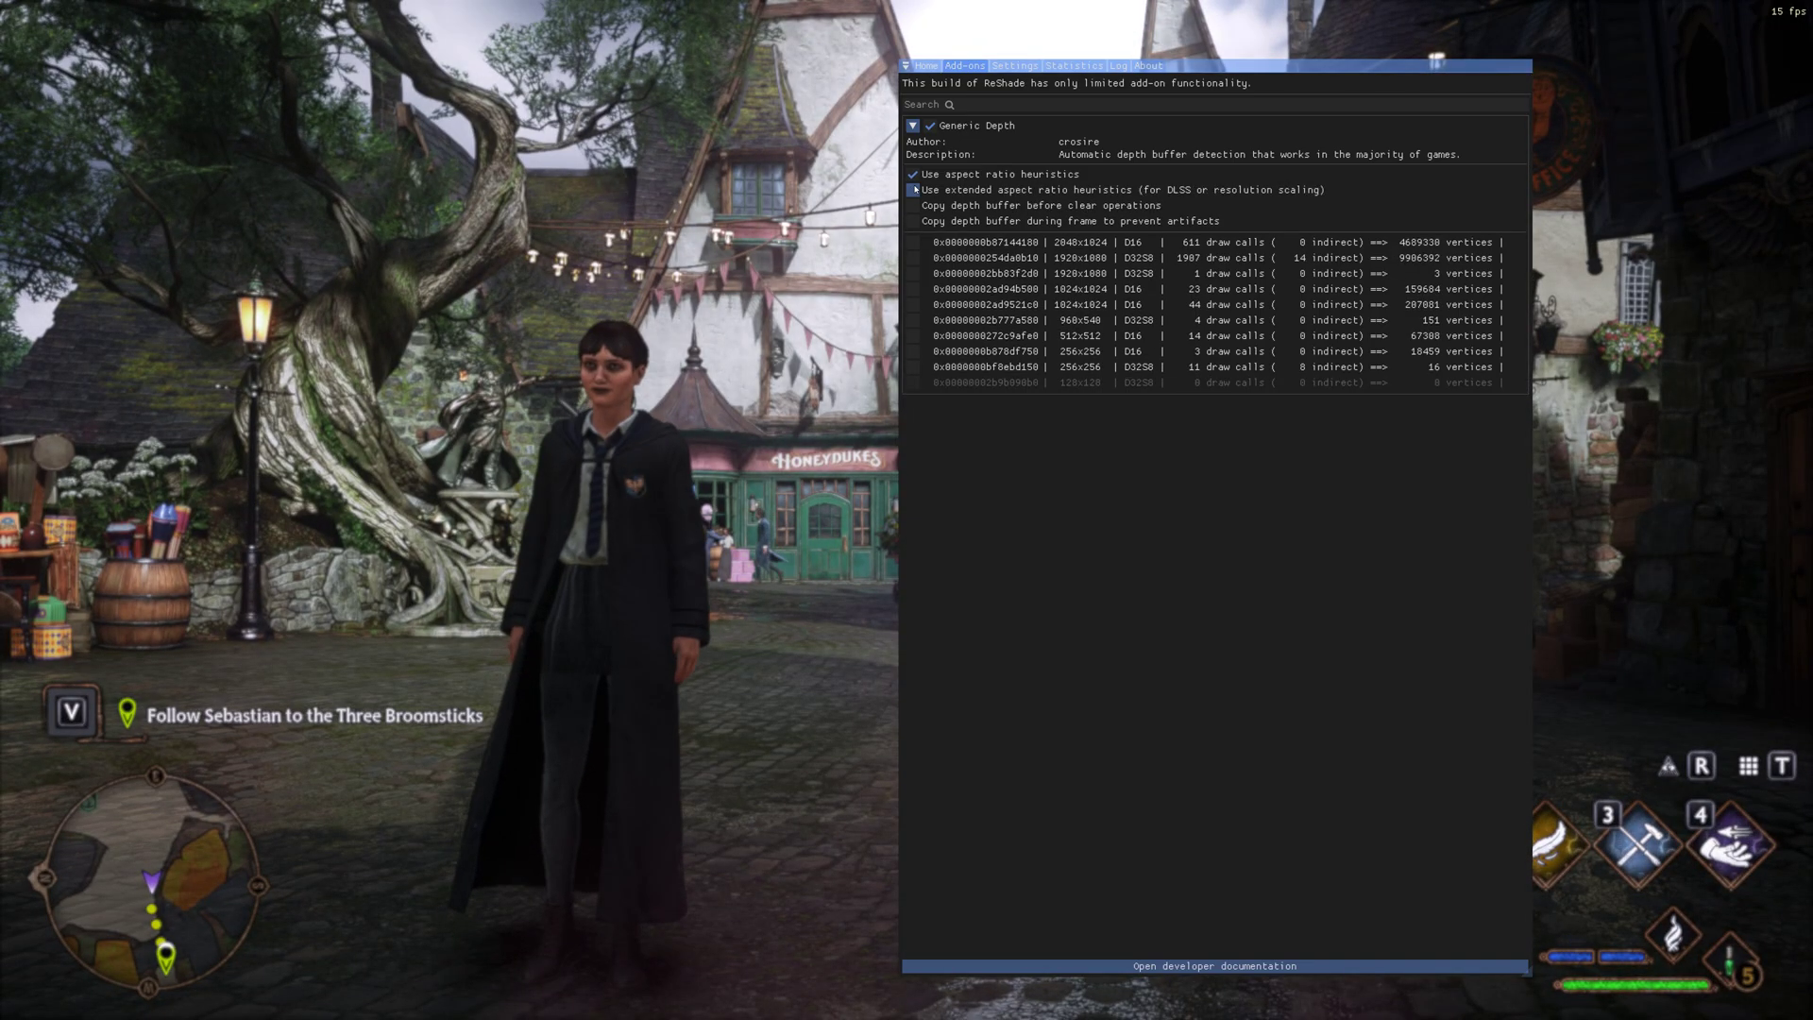
pyautogui.click(914, 190)
pyautogui.click(914, 190)
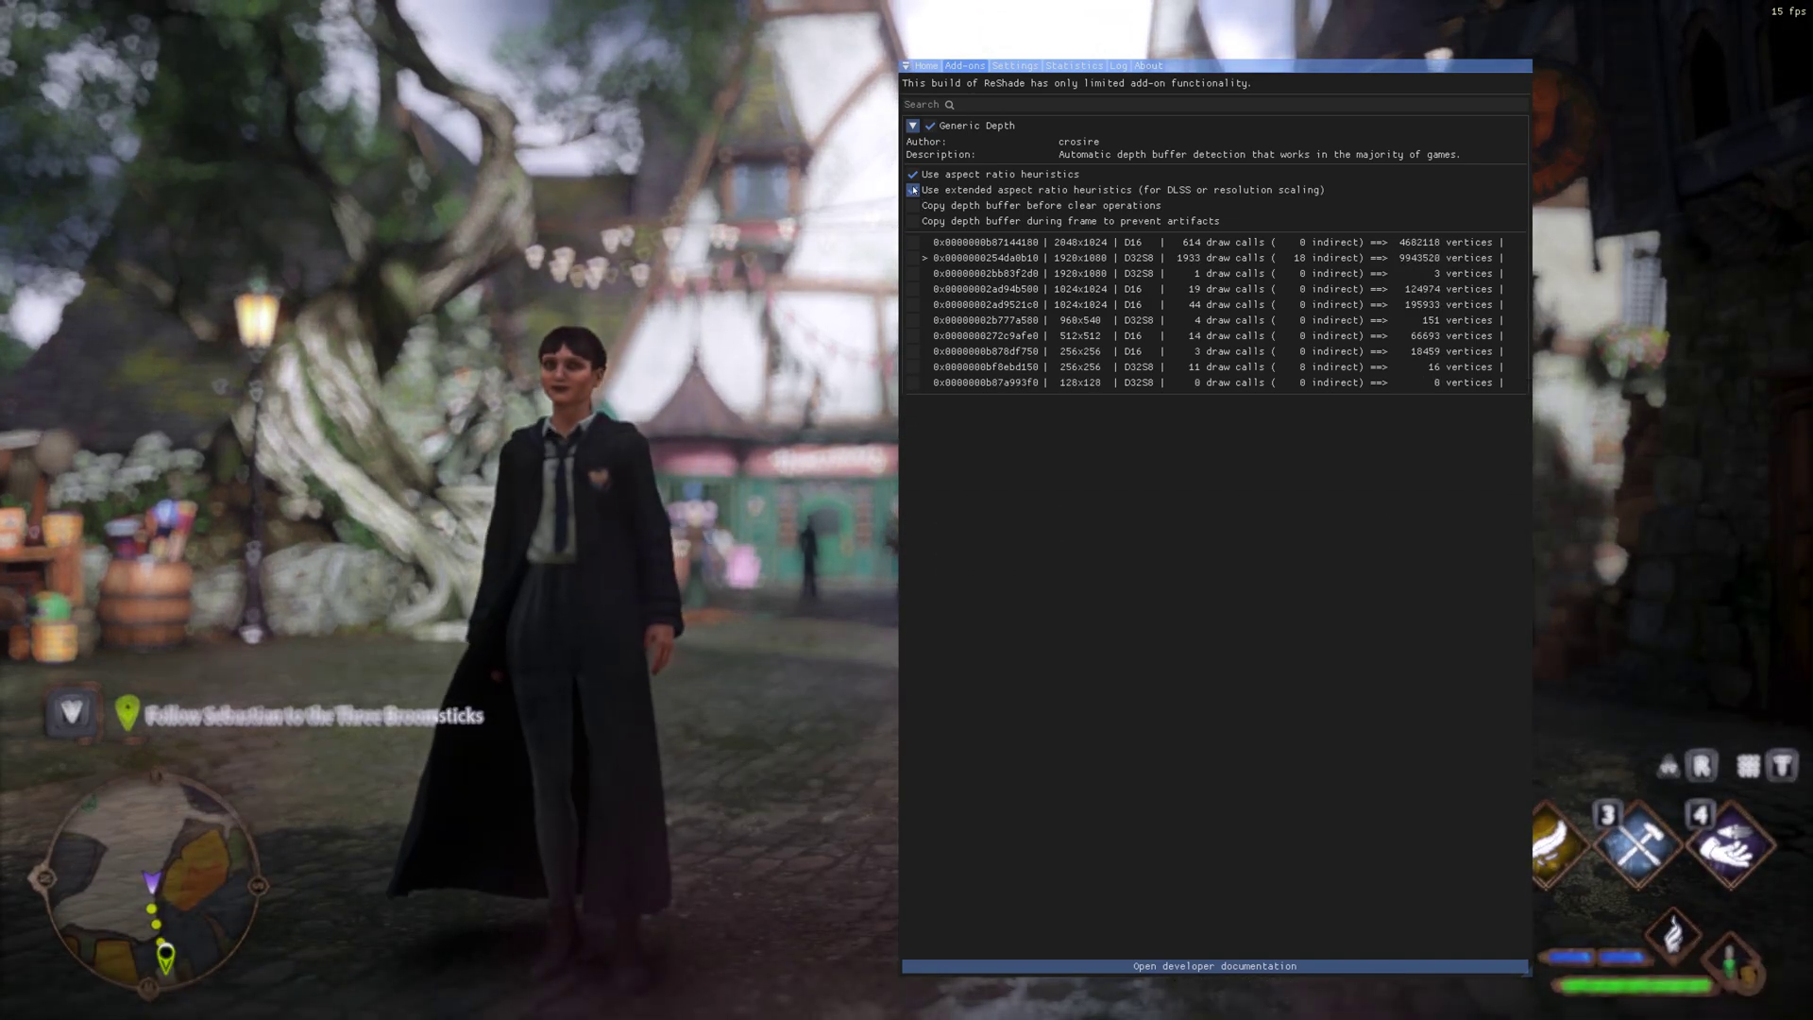
pyautogui.click(914, 190)
pyautogui.click(914, 190)
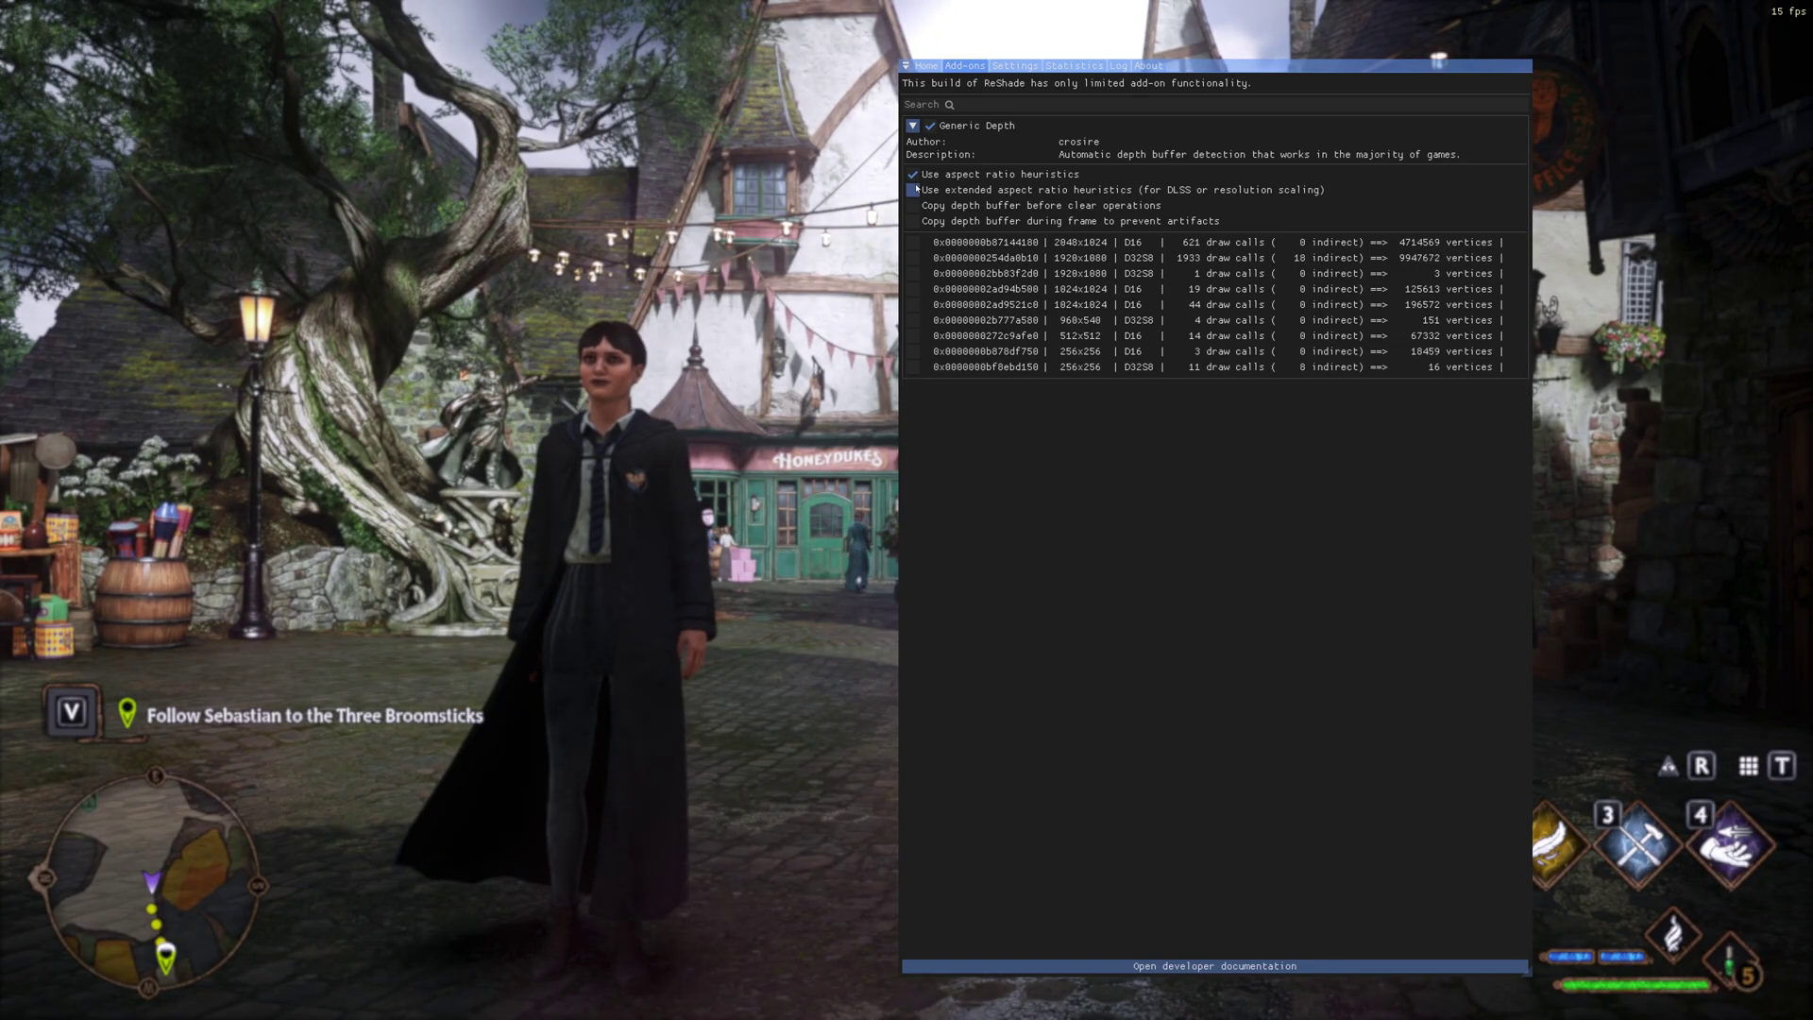
pyautogui.click(913, 205)
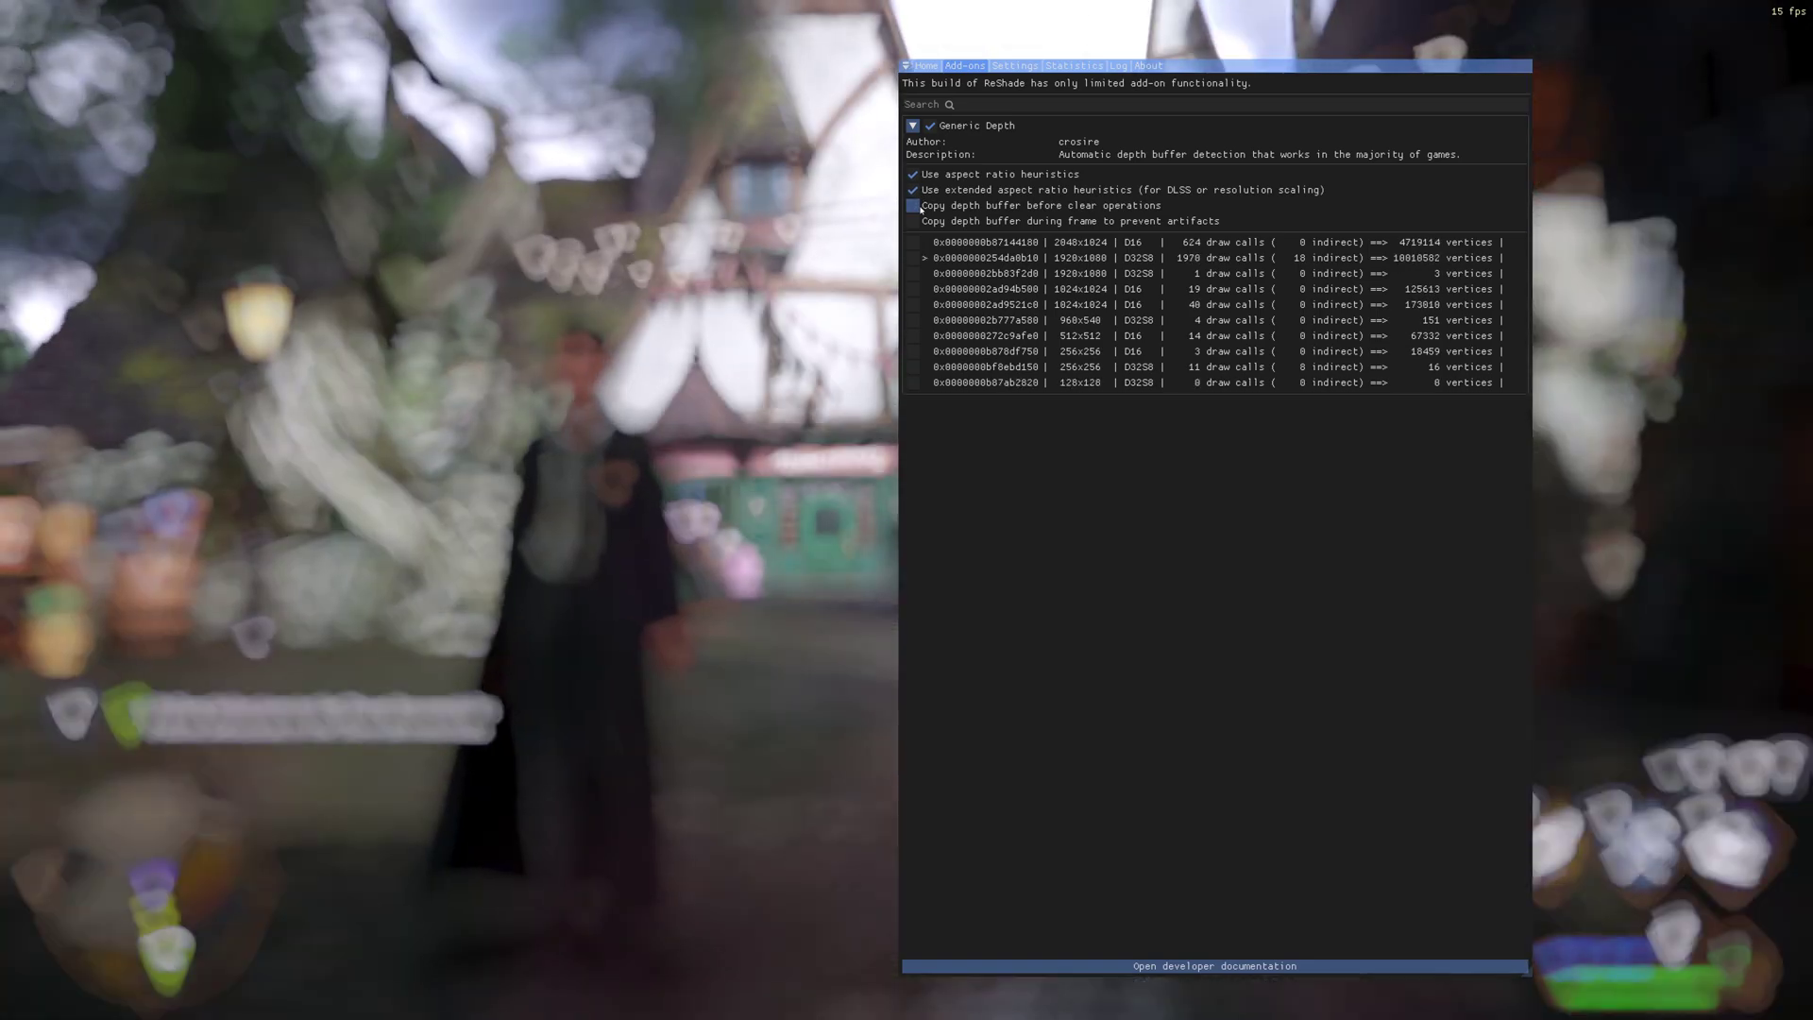
pyautogui.click(913, 221)
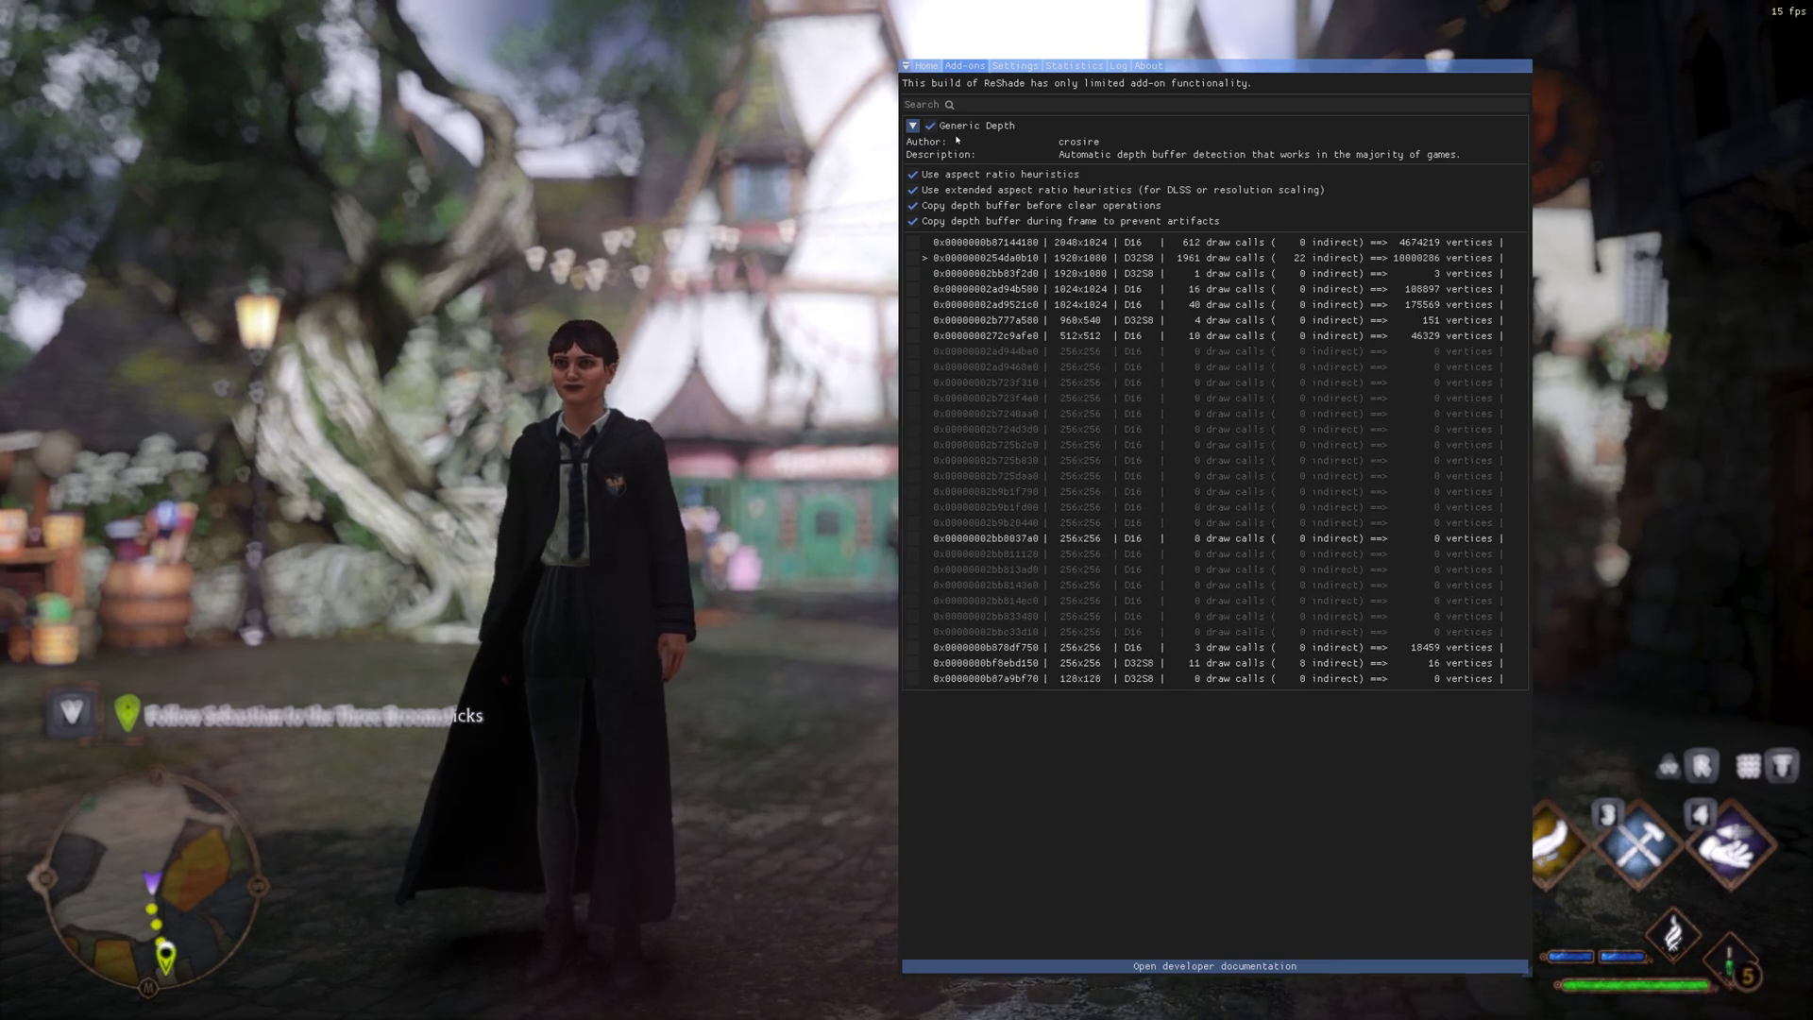
# Return to the effects list and open the global preprocessor definitions to review the depth entries.
pyautogui.click(922, 67)
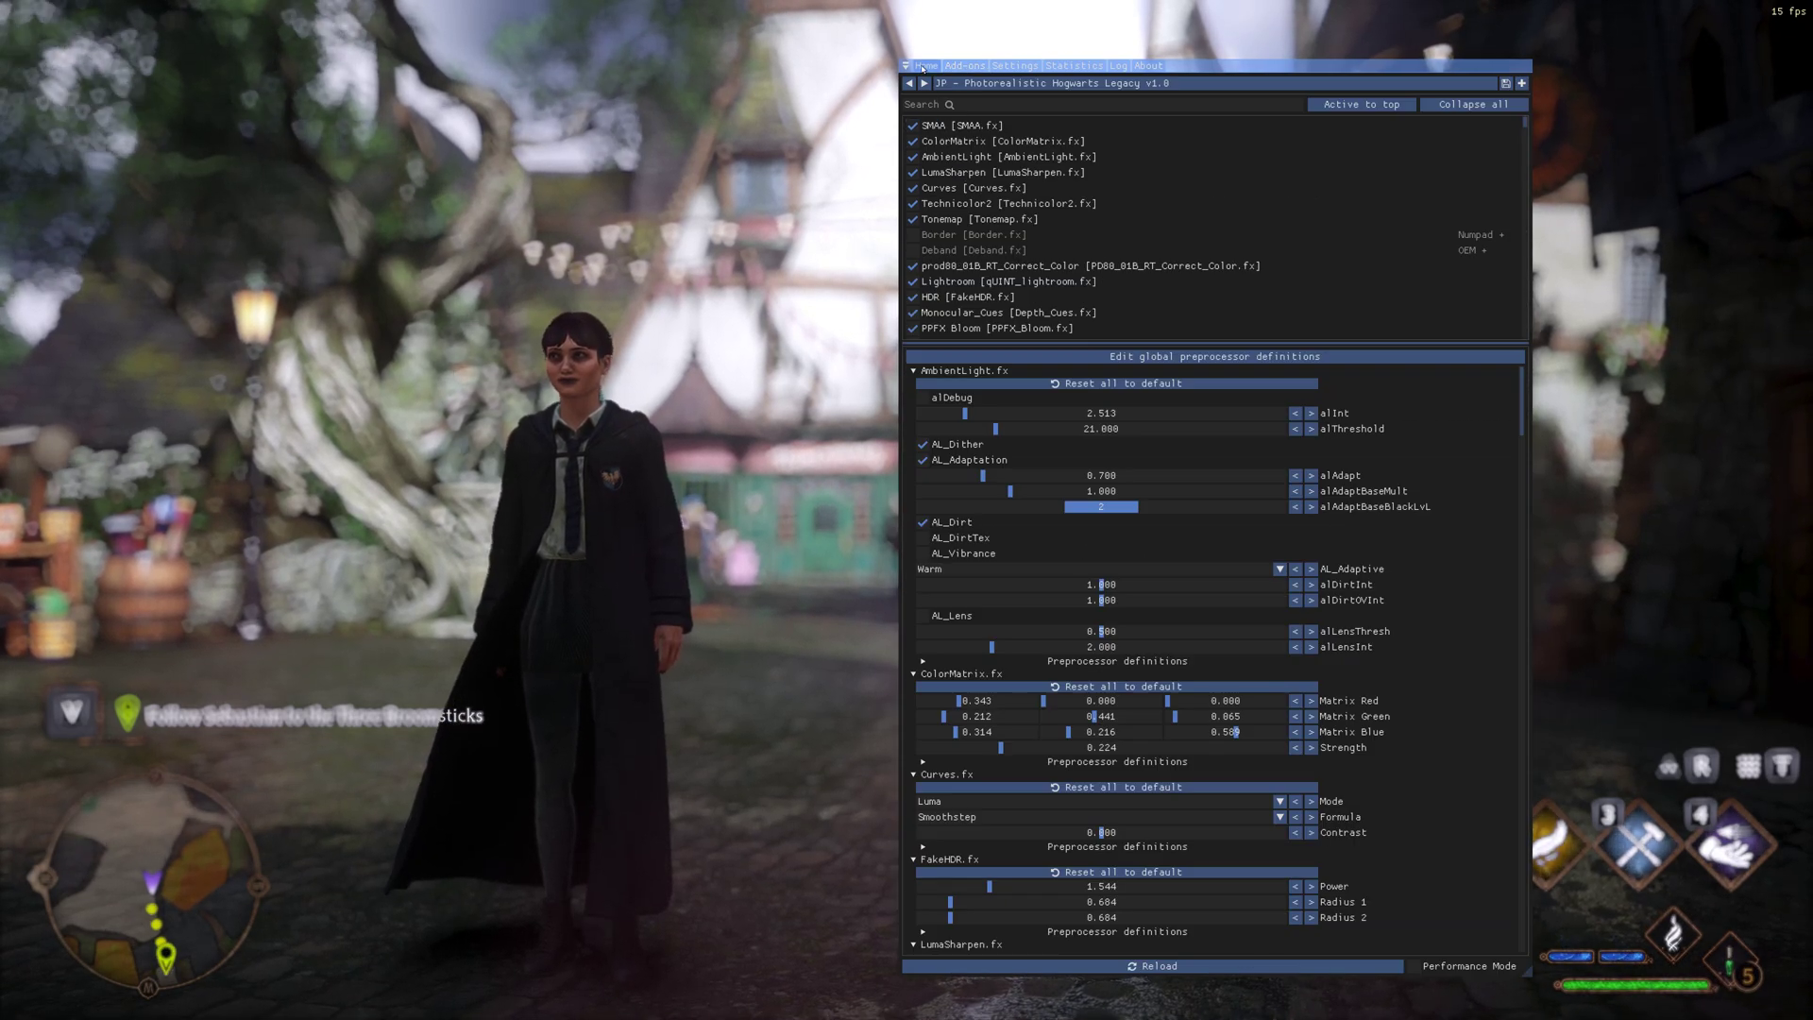
pyautogui.click(1205, 357)
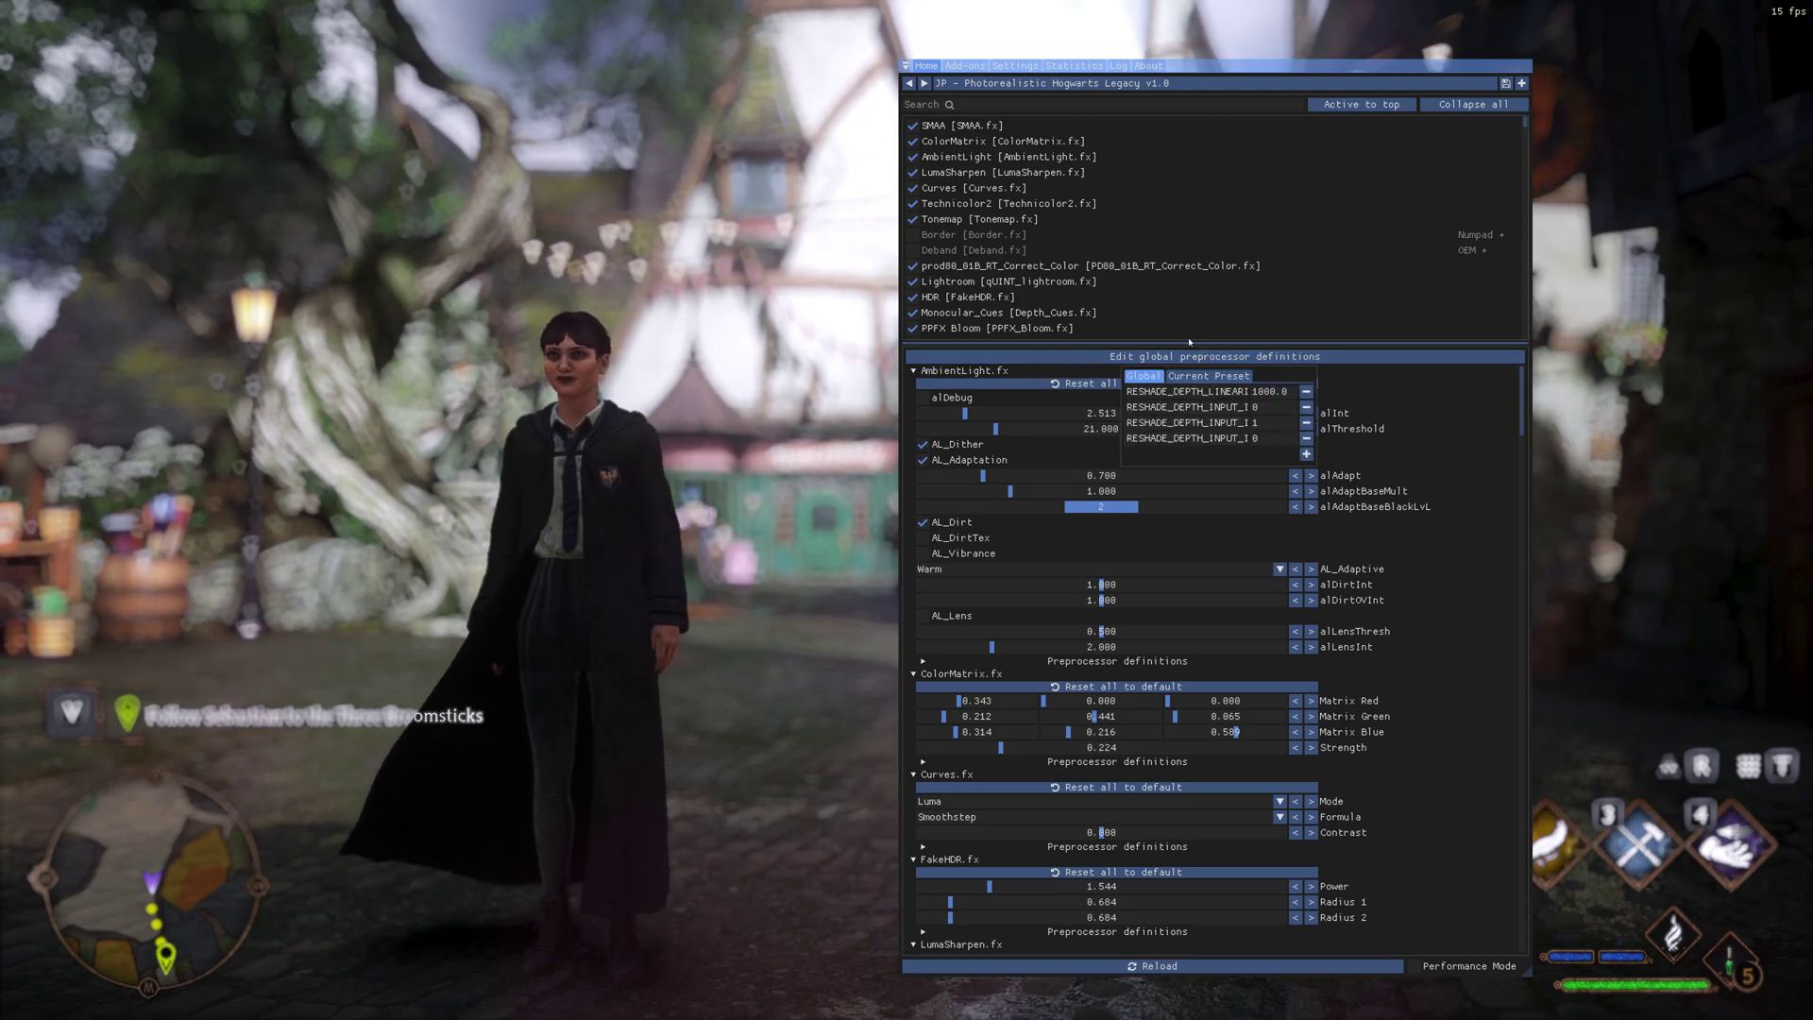